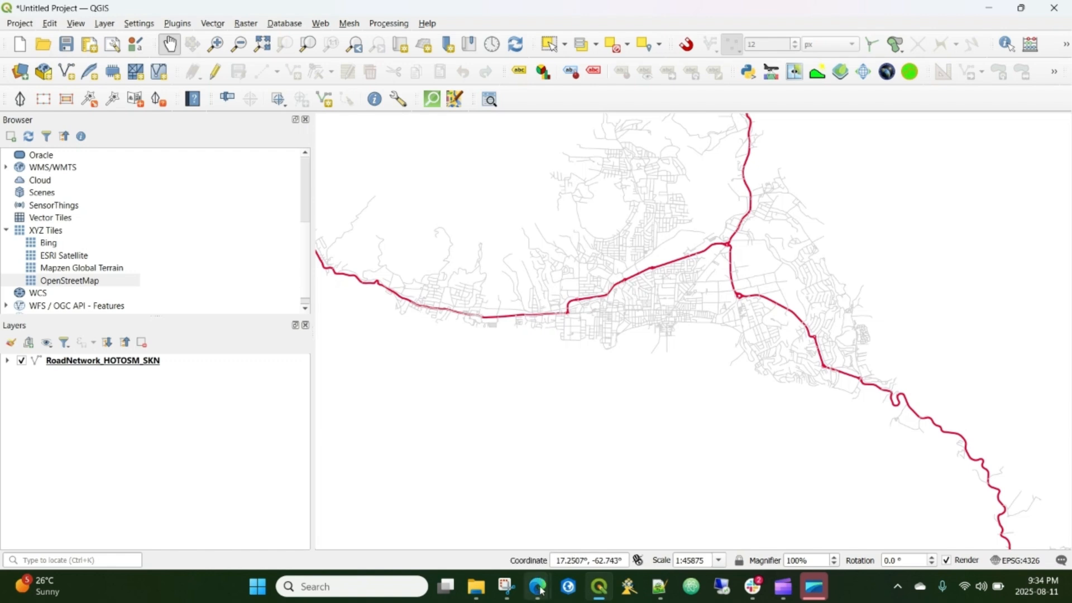
Step: Switch to the browser and check the title of the HOT Export Tool tutorial video on YouTube
mouse_move(538, 586)
click(72, 366)
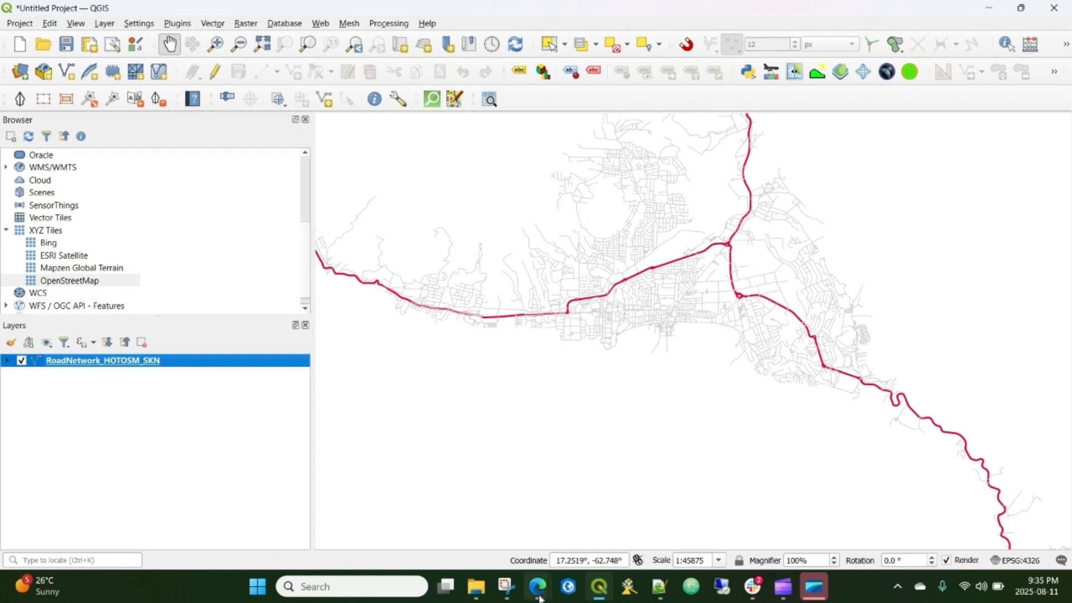
mouse_move(539, 598)
click(404, 495)
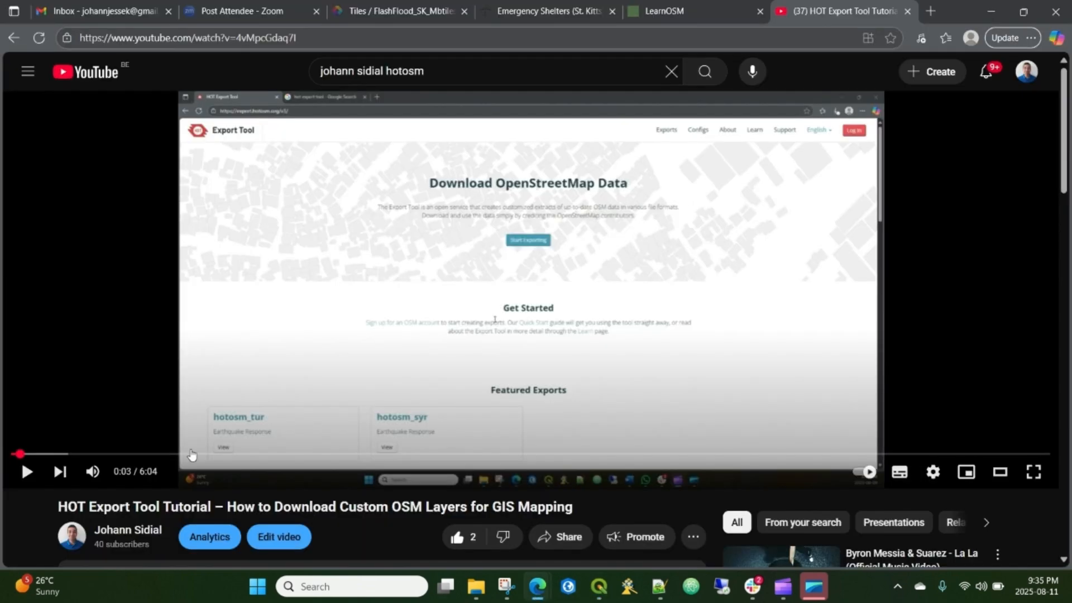
drag(61, 507, 425, 507)
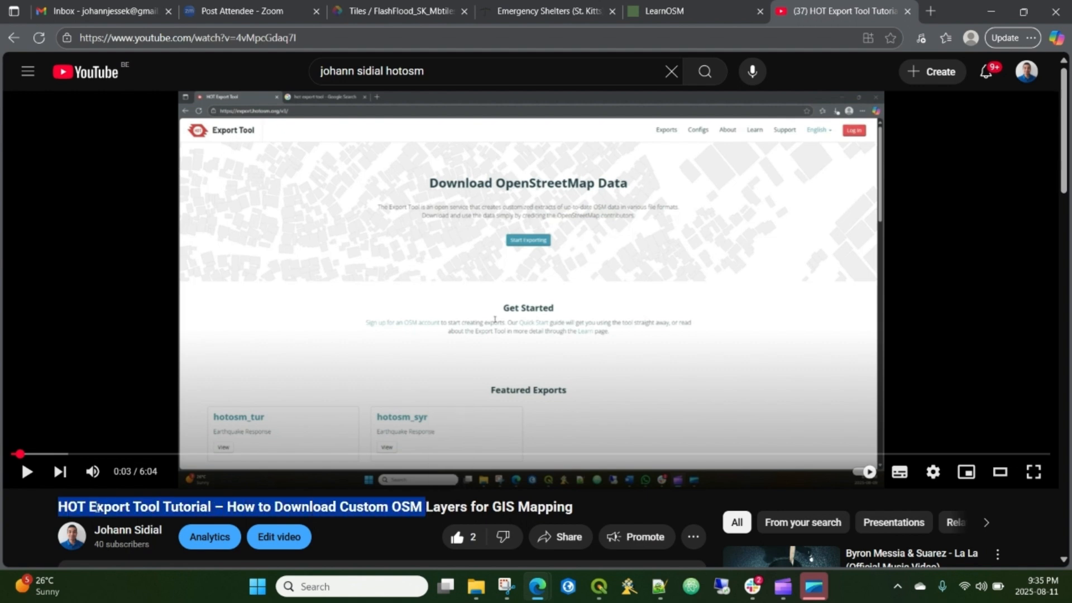
click(144, 506)
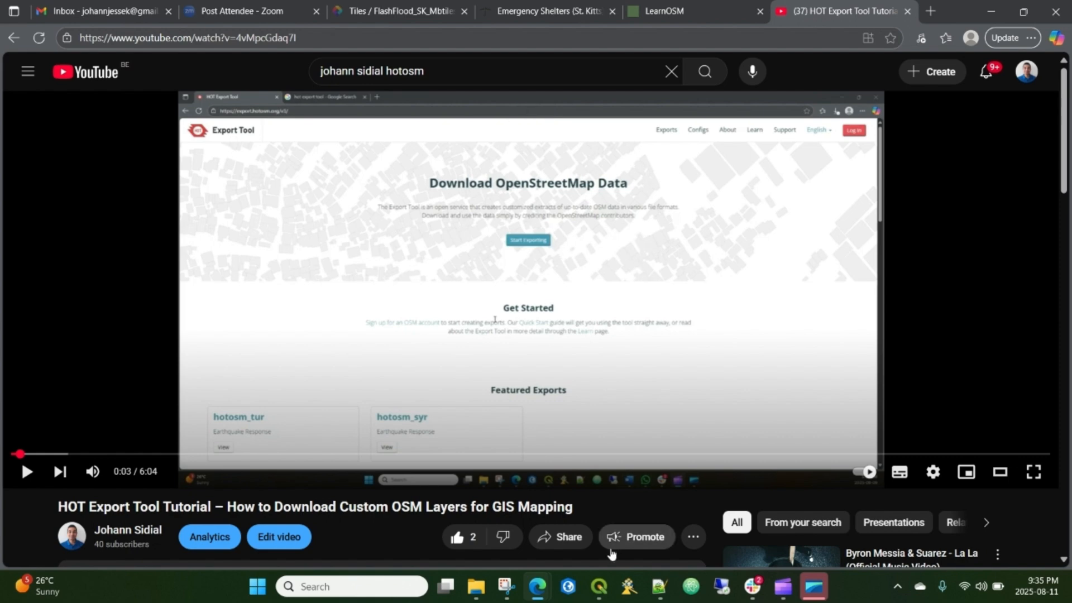
Step: Return to QGIS and examine the RoadNetwork_HOTOSM_SKN layer across the islands, including the main road along the coast
click(599, 586)
click(115, 371)
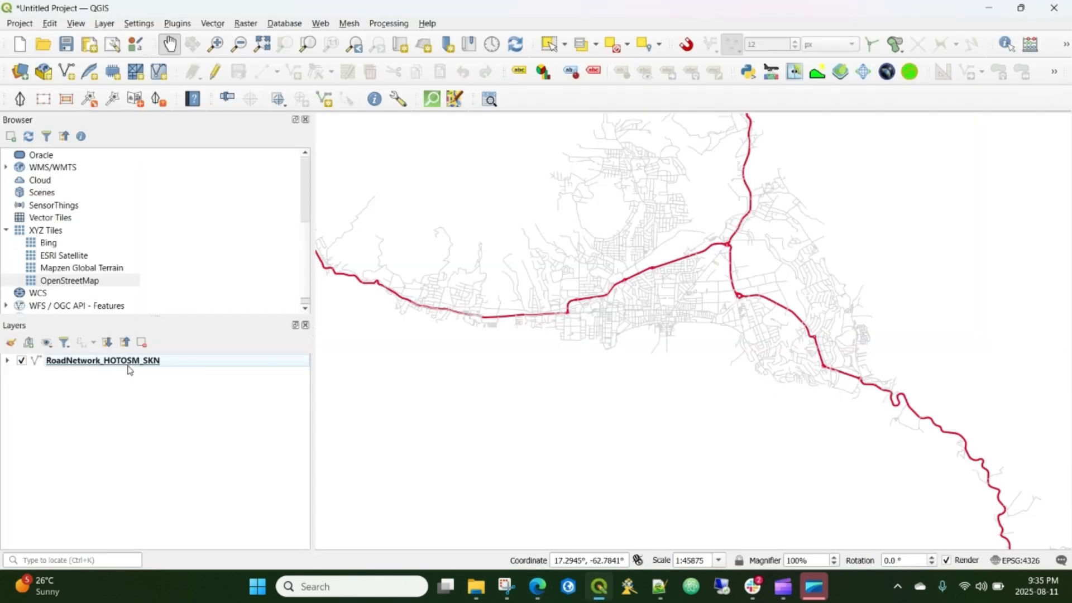
click(127, 366)
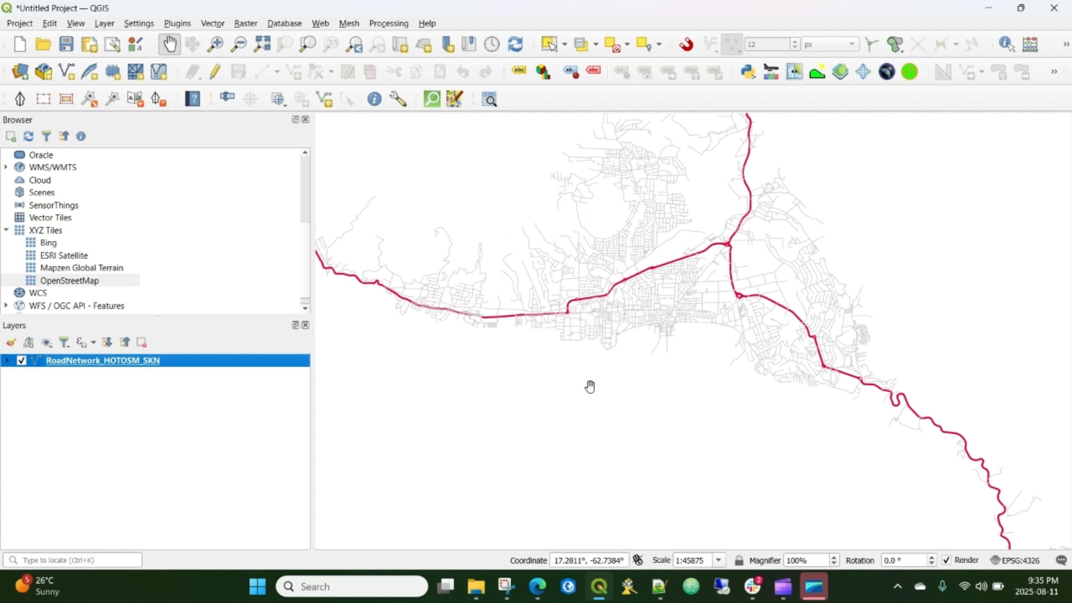
scroll(652, 314, down, 1)
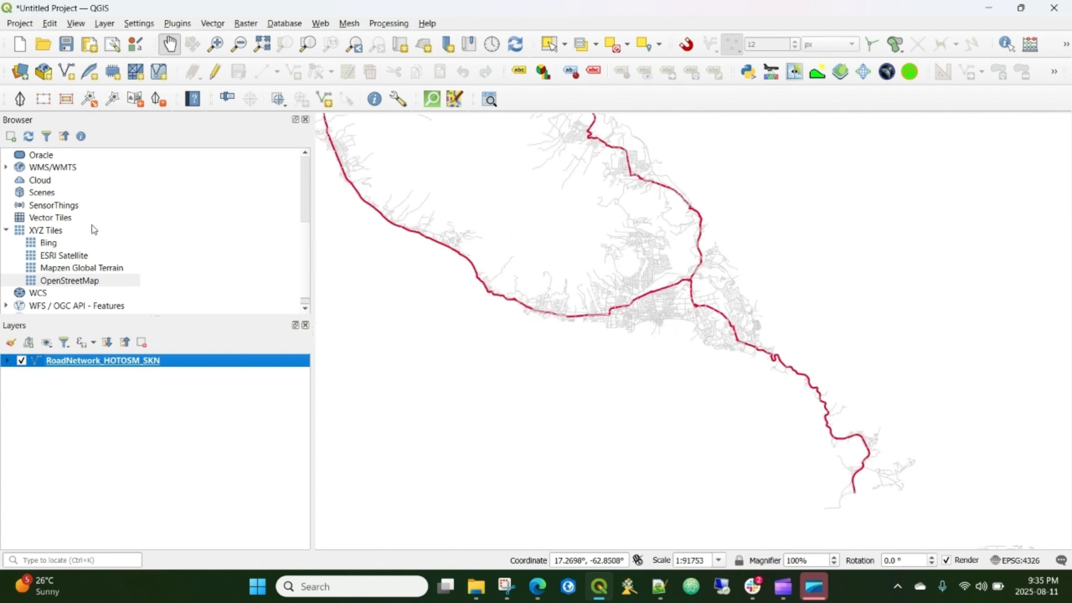
drag(592, 252, 595, 275)
scroll(711, 270, down, 1)
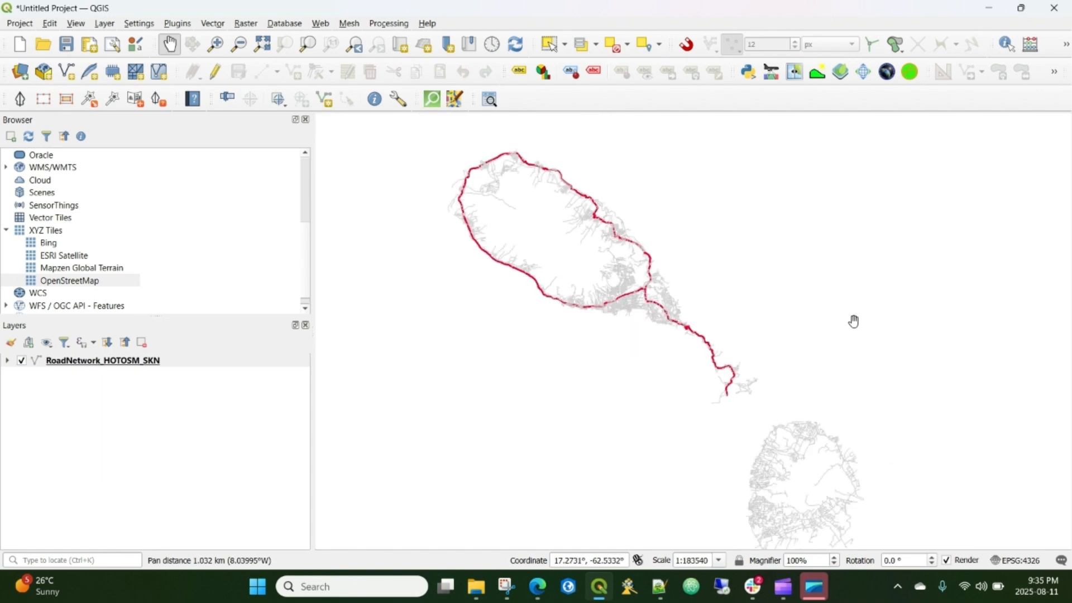
drag(456, 294, 457, 292)
scroll(517, 287, up, 1)
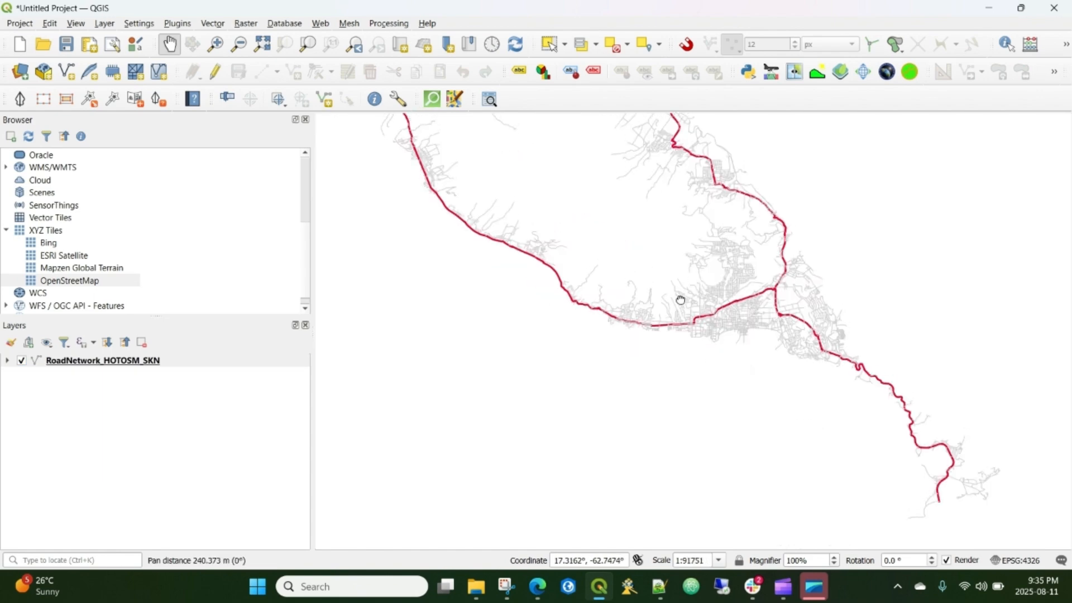
scroll(680, 300, up, 2)
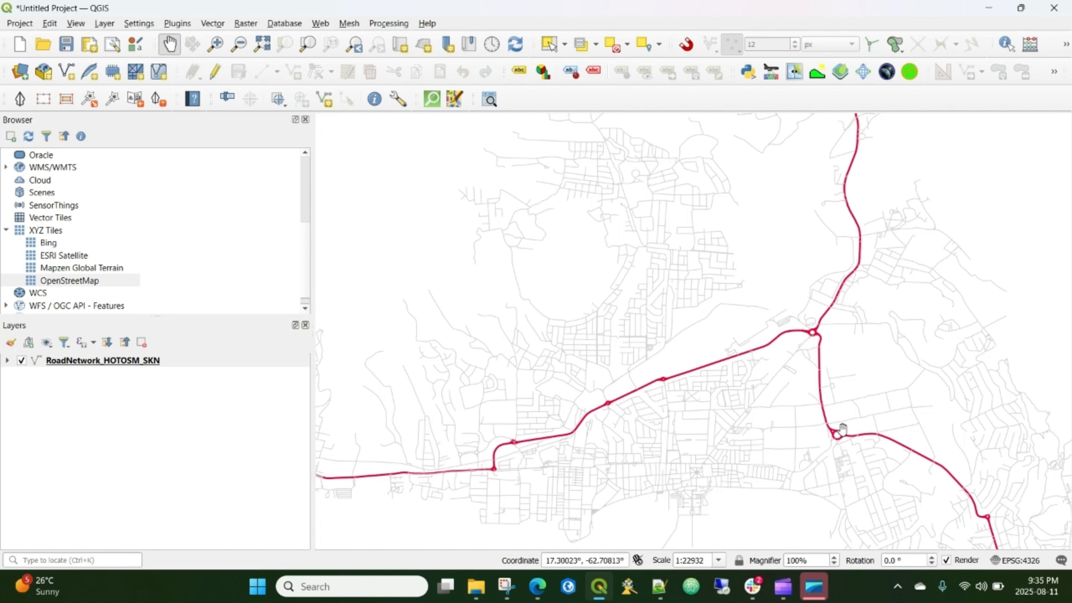
drag(453, 513, 705, 420)
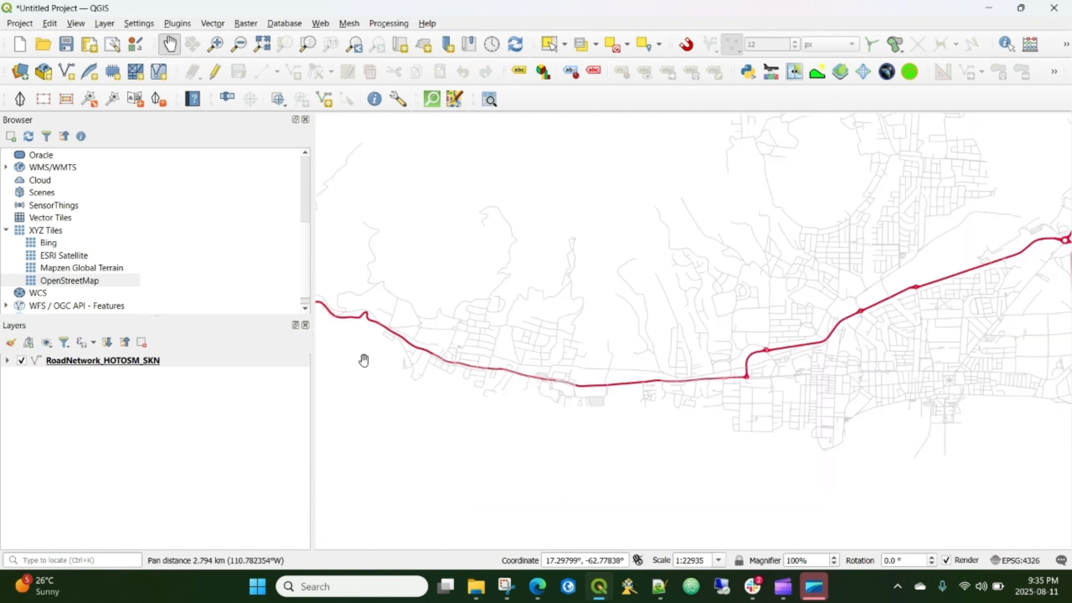
Step: Add the OpenStreetMap XYZ tiles as a base map and place the layer beneath RoadNetwork_HOTOSM_SKN
click(62, 280)
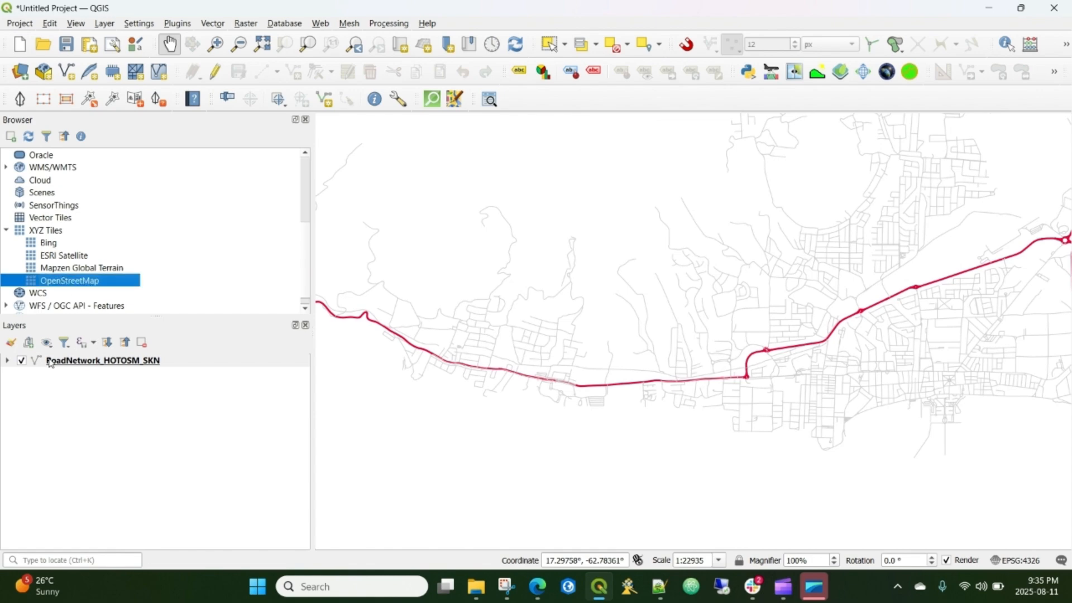
double_click(77, 282)
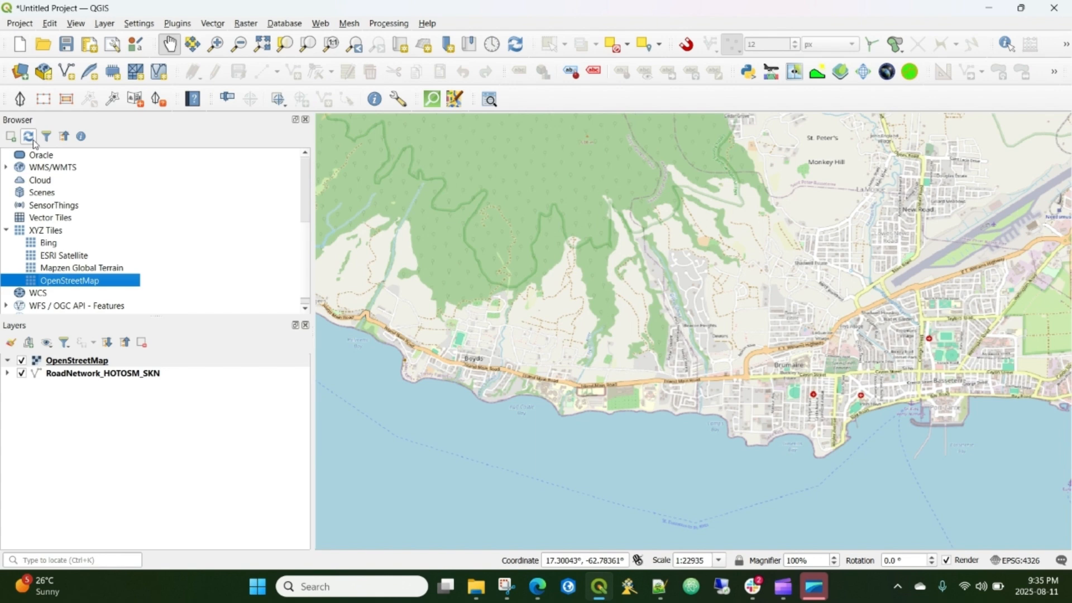
mouse_move(94, 368)
mouse_down()
mouse_move(100, 390)
mouse_move(93, 375)
mouse_up()
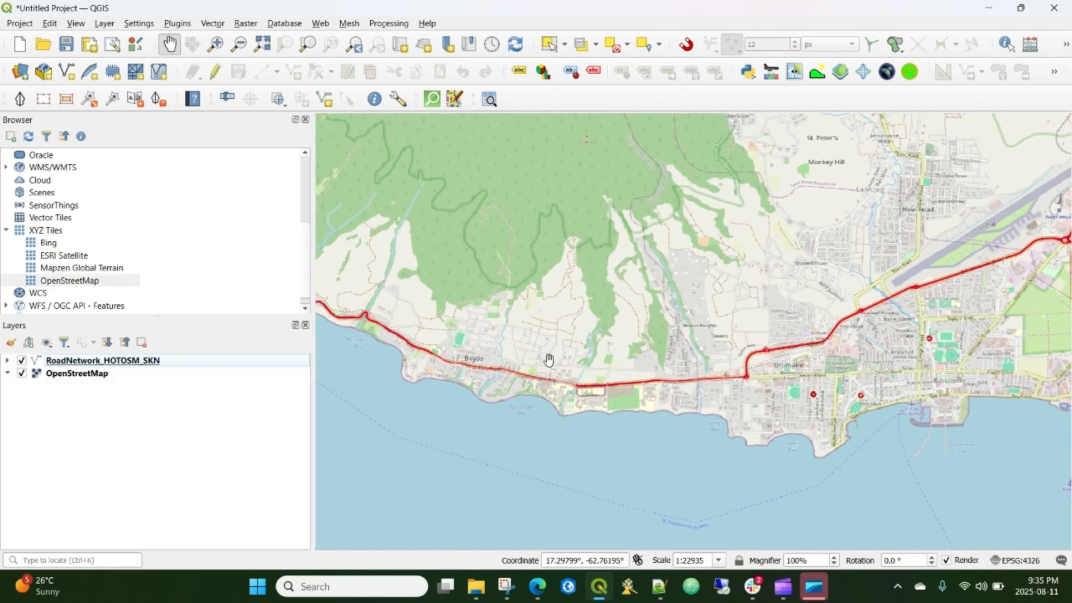
Step: Examine how the RoadNetwork_HOTOSM_SKN lines align with the streets of the OpenStreetMap base map, including close up around Shadwell Road
drag(892, 273, 619, 257)
drag(872, 392, 589, 251)
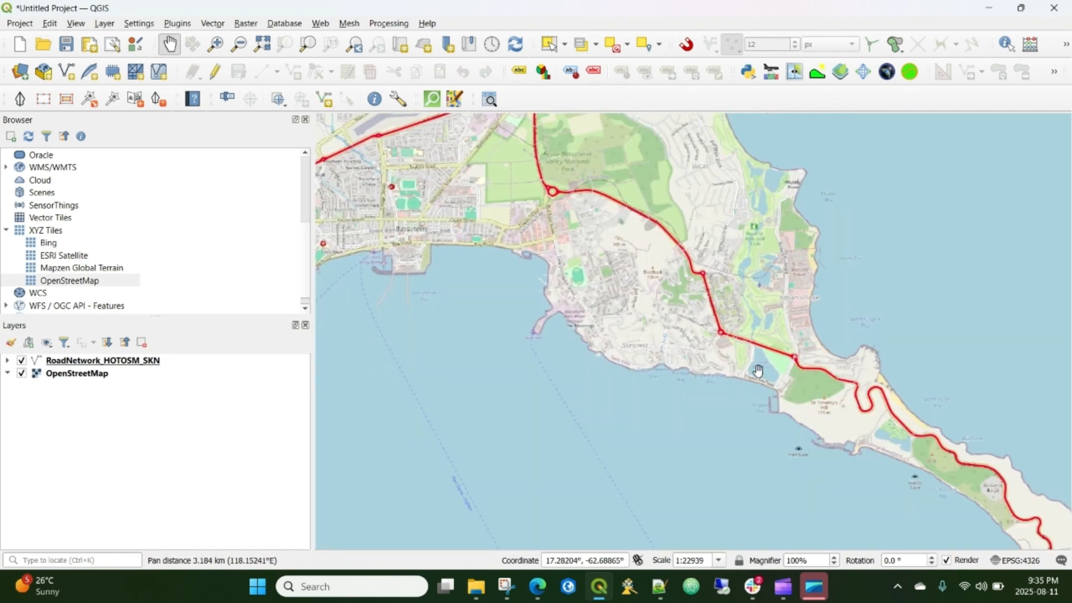
drag(758, 371, 562, 201)
drag(790, 316, 586, 169)
drag(515, 222, 958, 499)
drag(658, 300, 999, 502)
scroll(637, 273, up, 3)
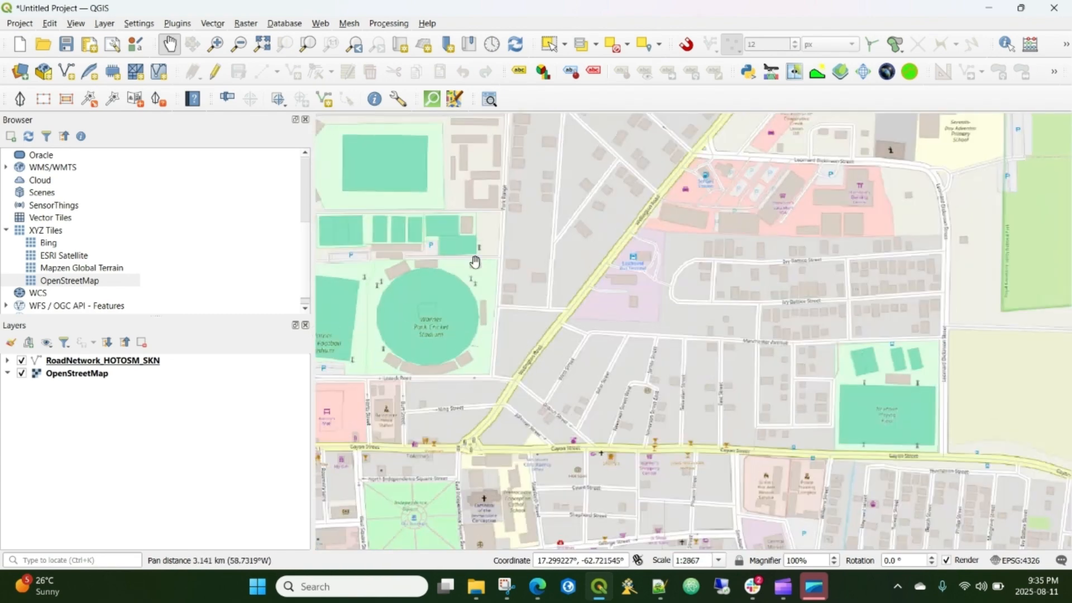
drag(474, 261, 944, 314)
drag(469, 330, 808, 325)
scroll(754, 322, up, 1)
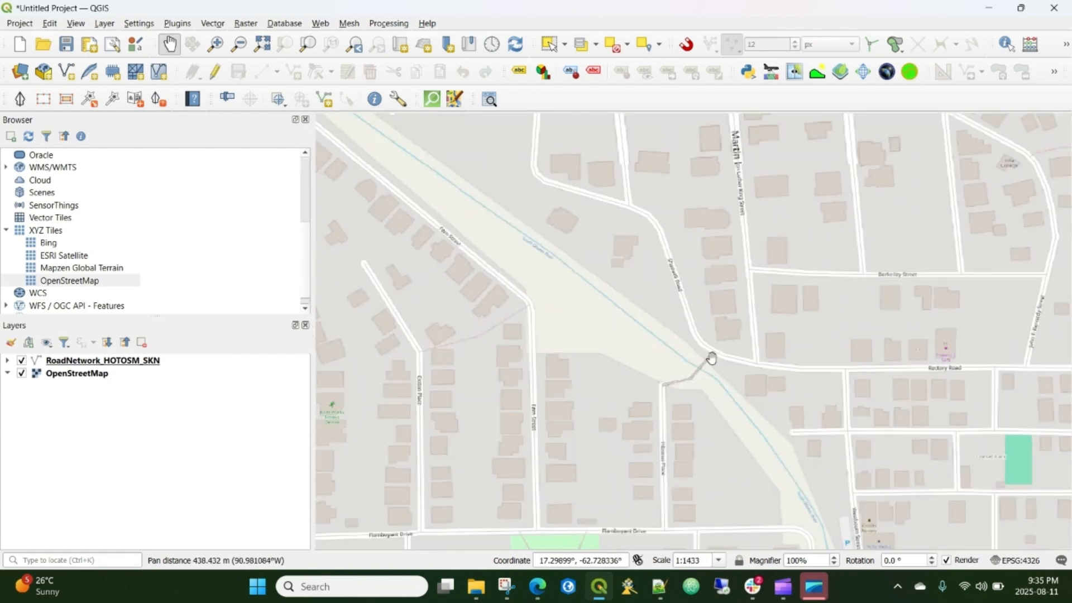
scroll(620, 185, up, 2)
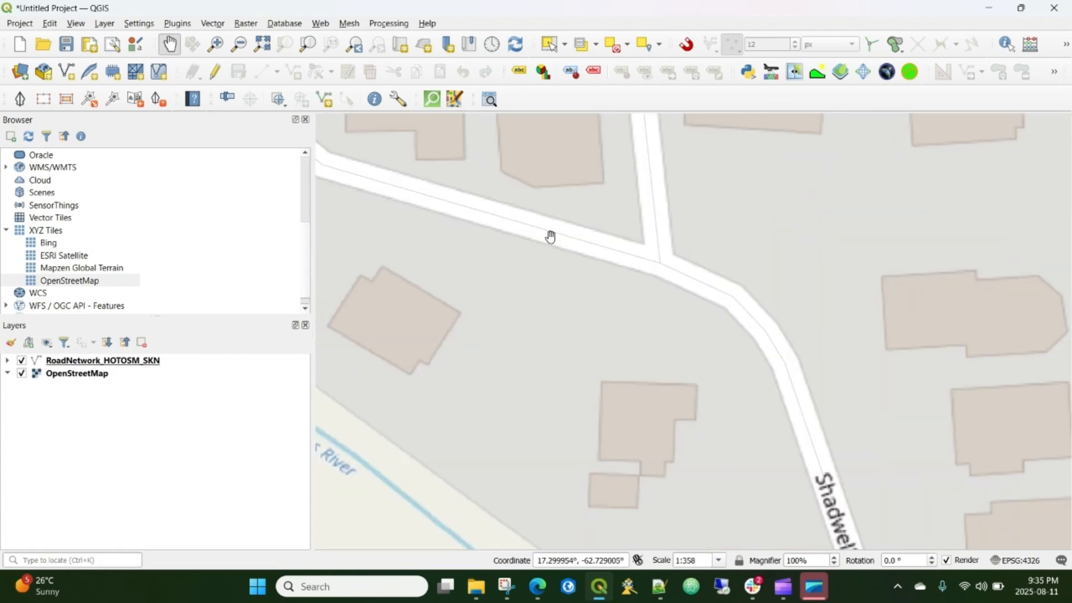
drag(550, 236, 959, 399)
click(63, 362)
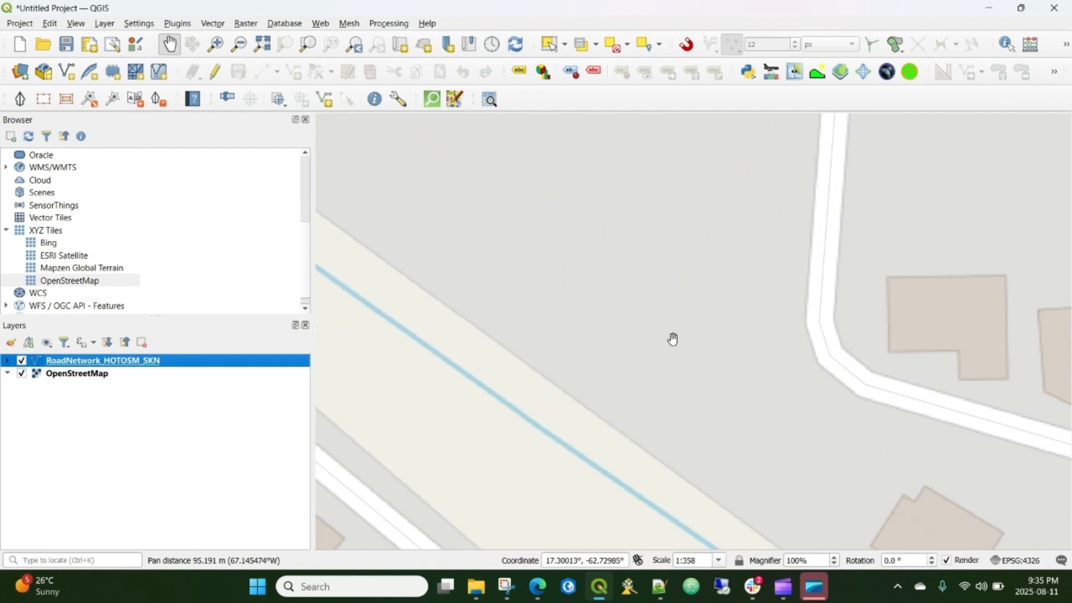
scroll(810, 284, down, 3)
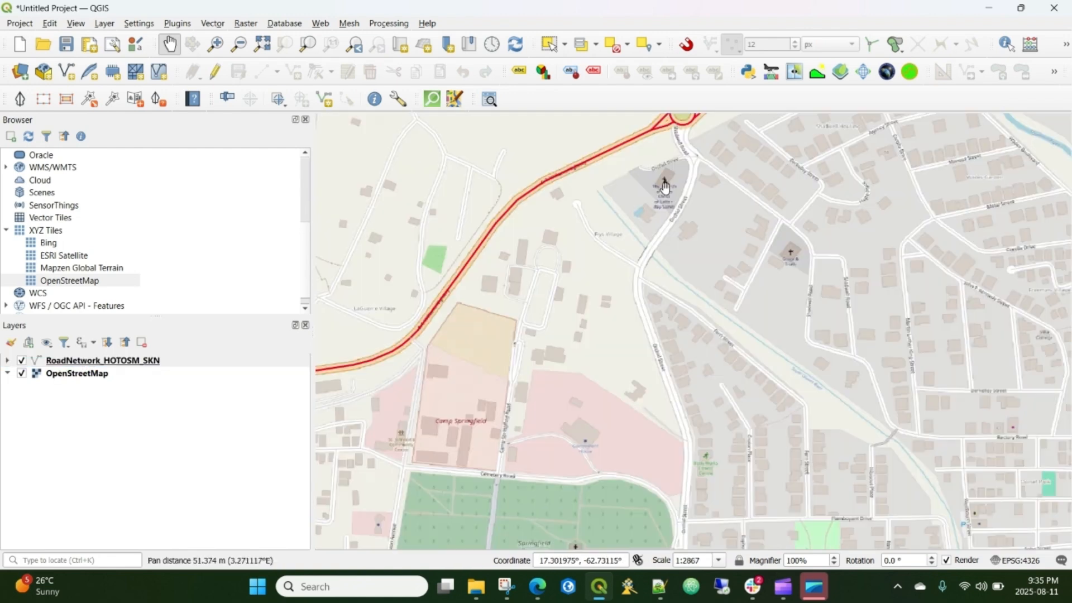
drag(670, 244, 746, 312)
Step: Add the ESRI Satellite XYZ tiles and place the layer between RoadNetwork_HOTOSM_SKN and OpenStreetMap
click(65, 256)
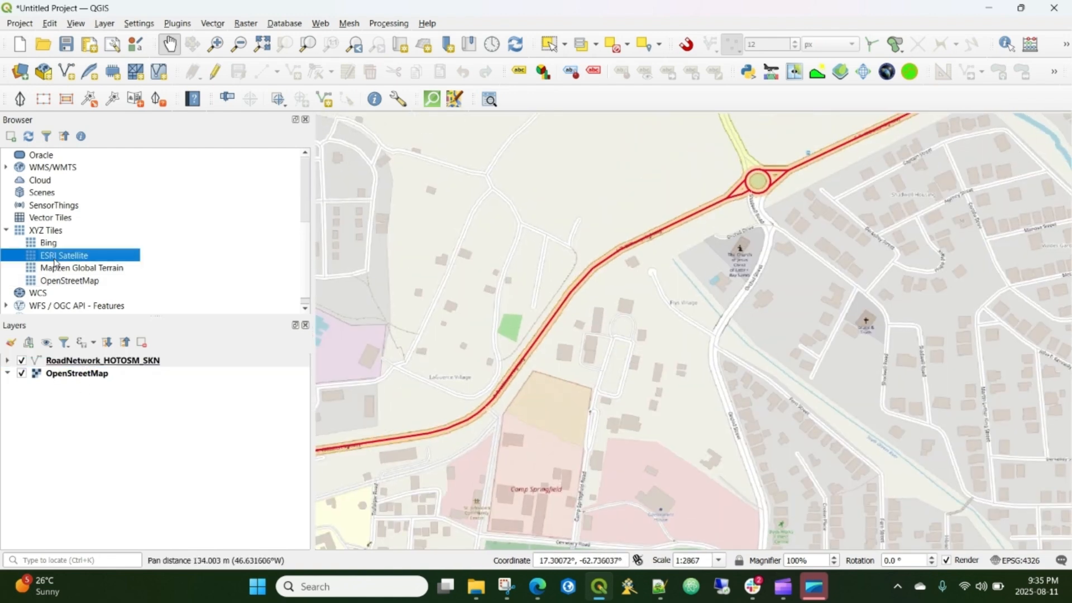
double_click(65, 256)
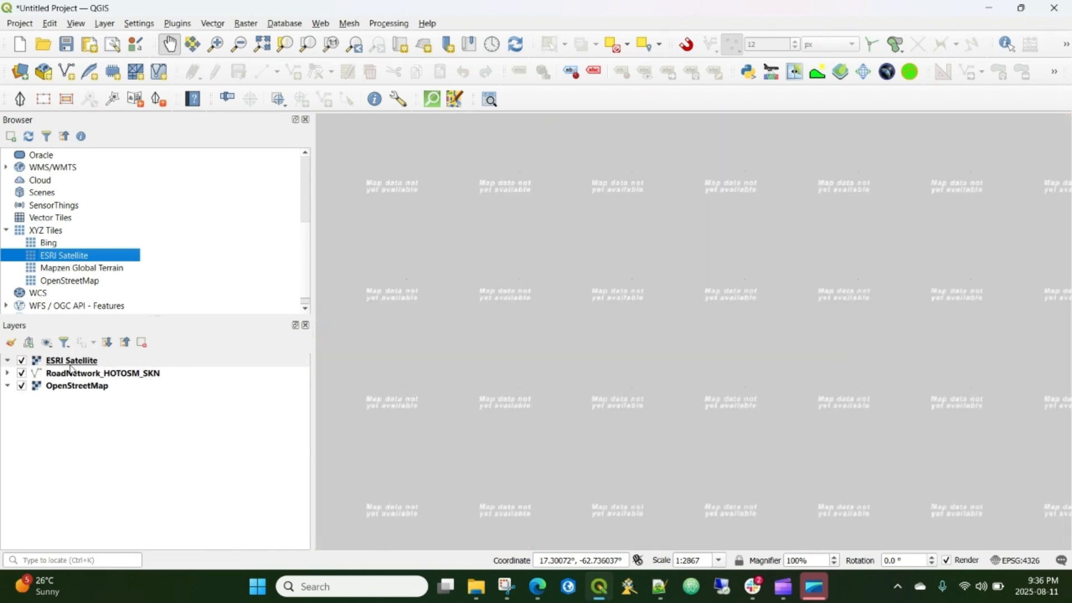
drag(67, 360, 67, 380)
Step: Hide the OpenStreetMap layer and examine the road network over the satellite imagery around the town and along the coast
scroll(542, 371, down, 1)
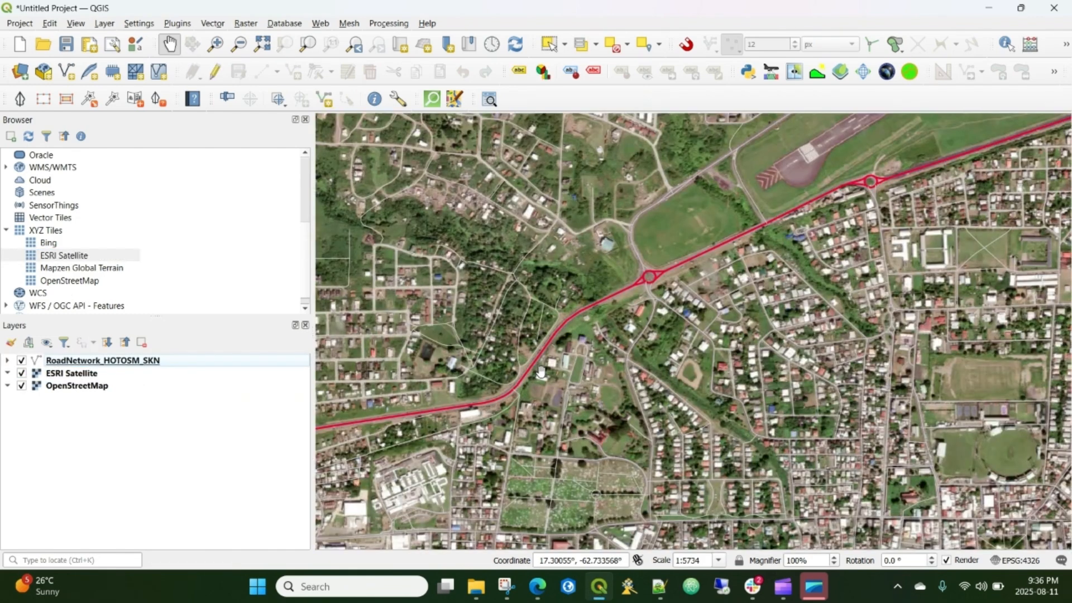
drag(534, 456, 643, 353)
scroll(646, 350, down, 1)
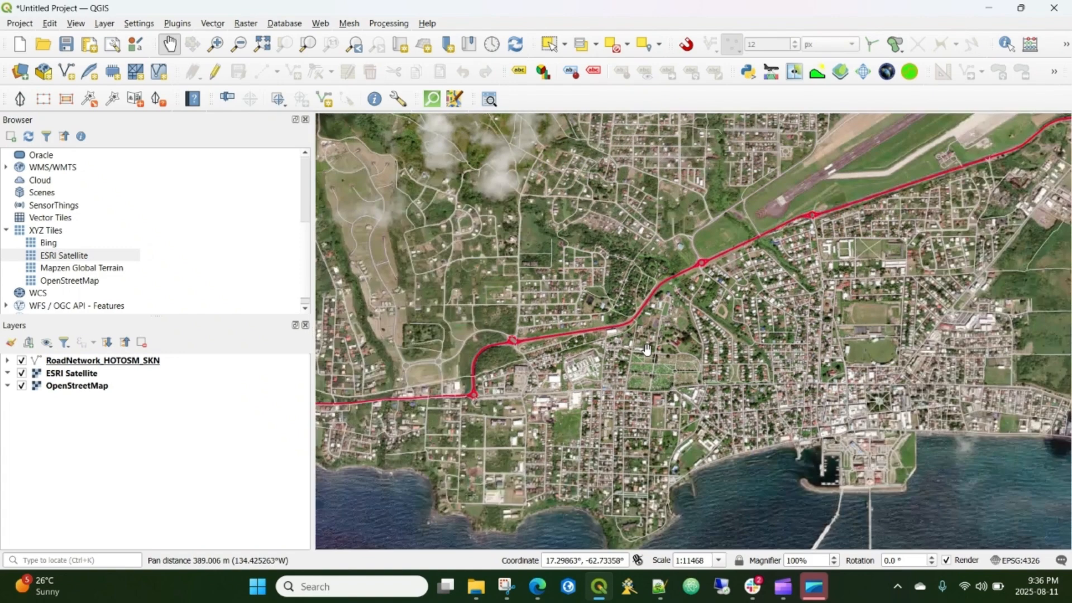
click(21, 386)
drag(350, 429, 716, 400)
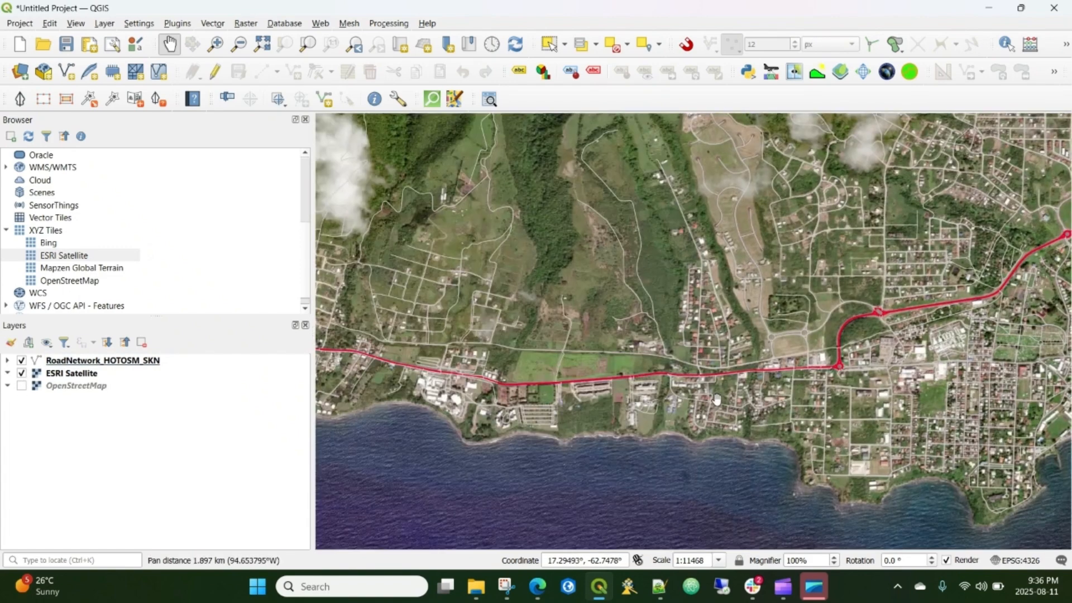
drag(871, 380, 502, 358)
scroll(759, 347, down, 1)
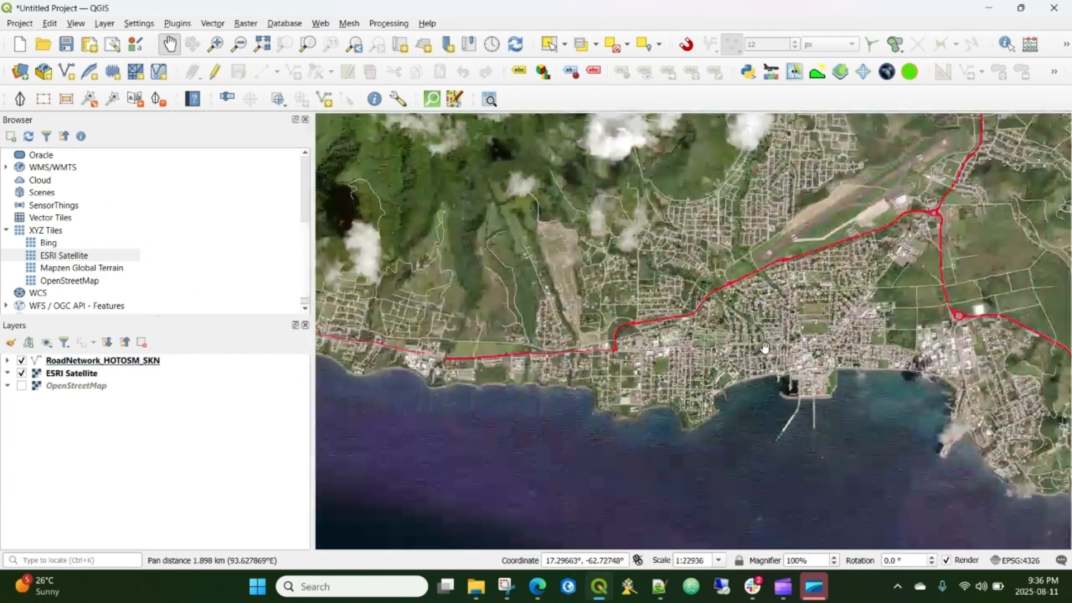
drag(480, 303, 547, 304)
scroll(703, 345, down, 1)
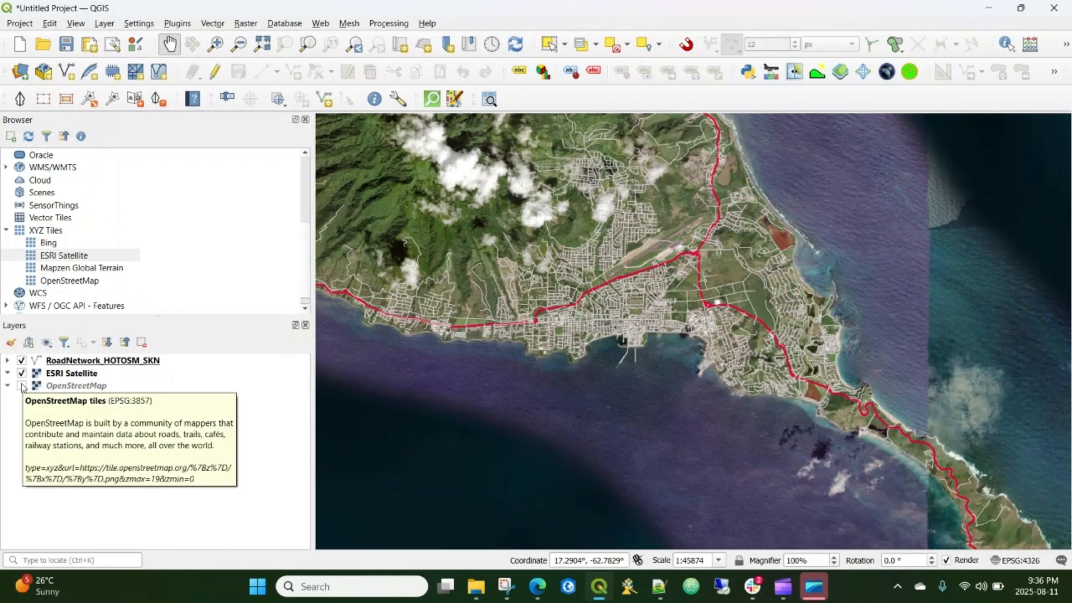
drag(886, 457, 551, 217)
drag(511, 177, 767, 390)
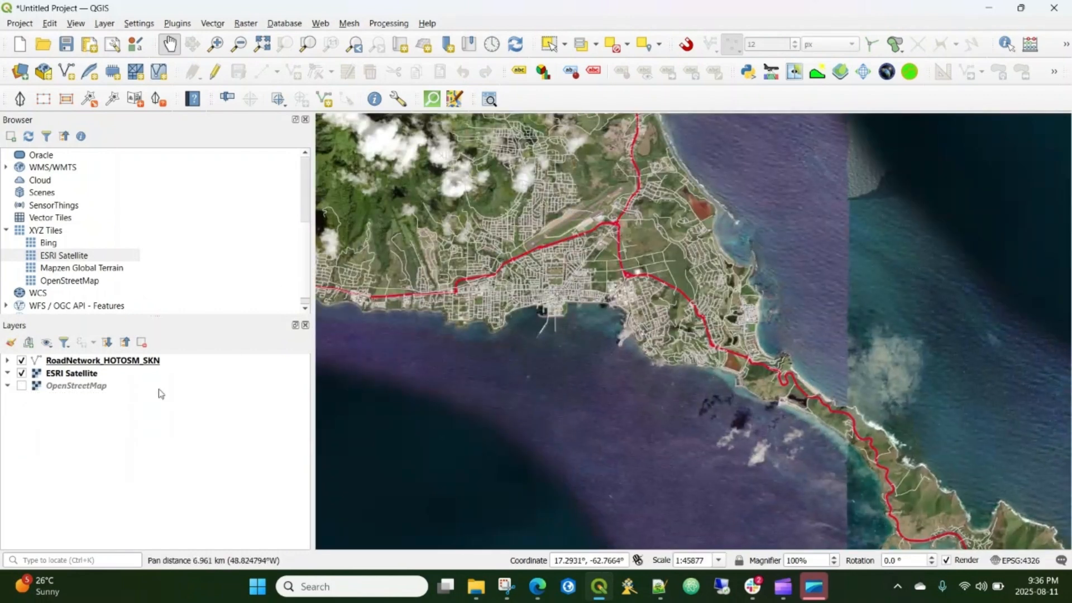
Step: Show the OpenStreetMap layer again and switch the ESRI Satellite layer off and back on to compare the base maps
click(21, 385)
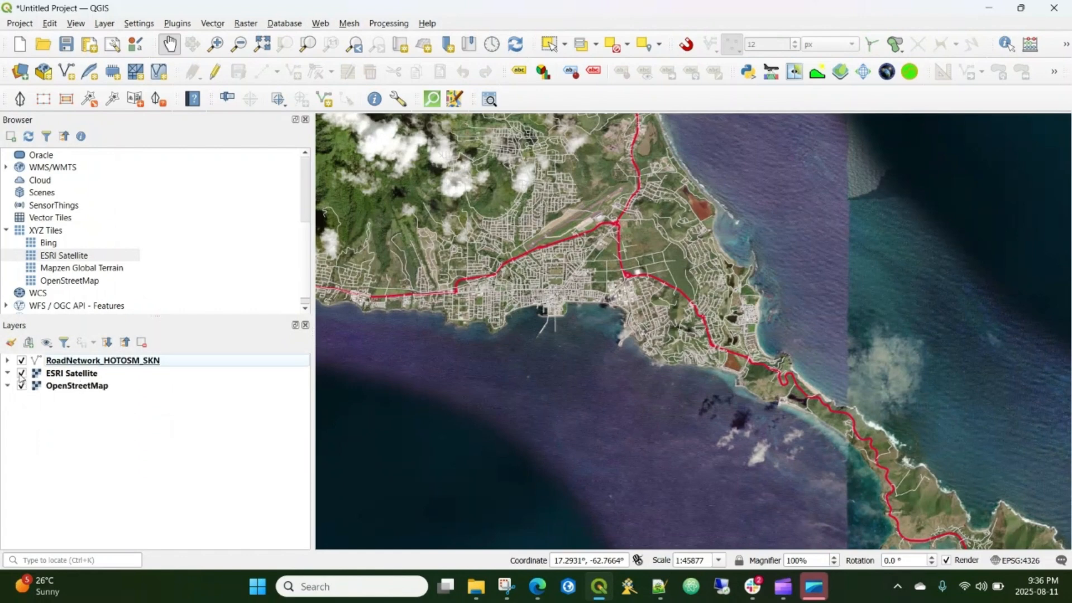
click(22, 373)
click(21, 374)
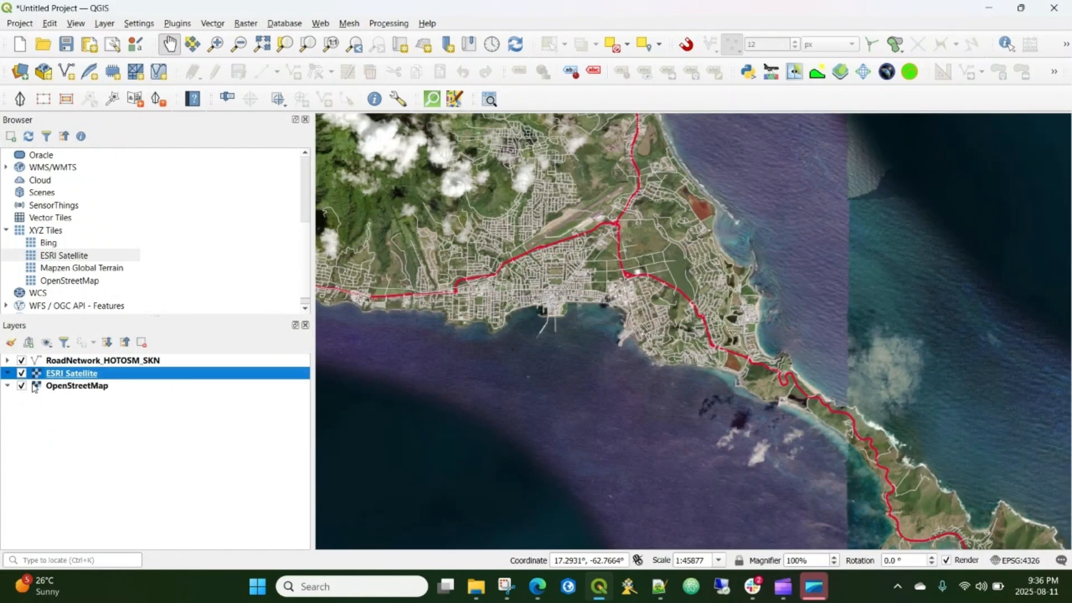
Step: Examine the RoadNetwork_HOTOSM_SKN layer over the satellite imagery around the airport and the coastal town
drag(592, 282, 831, 390)
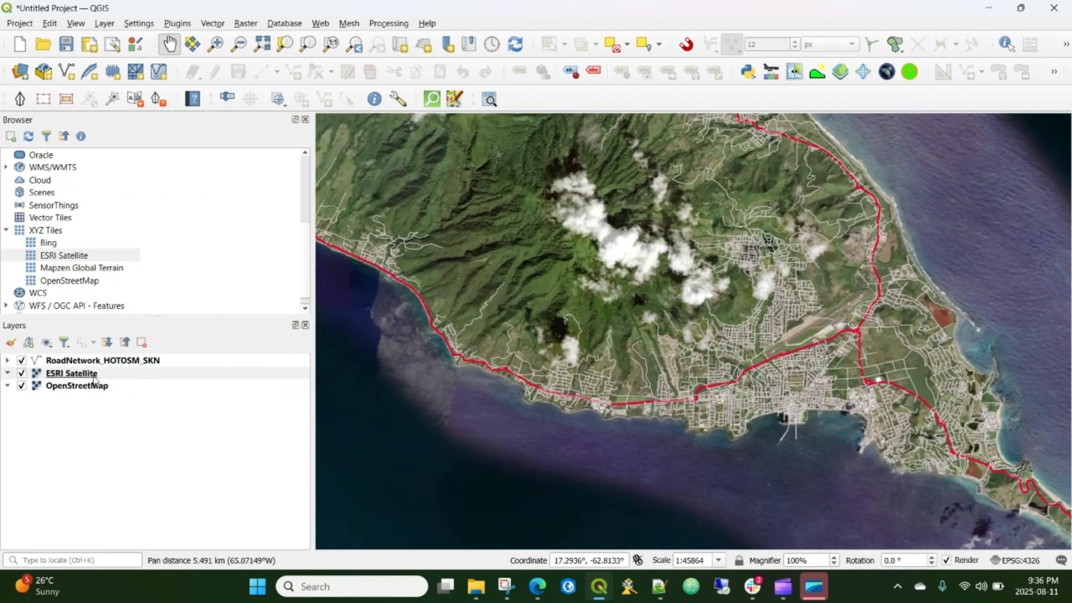
click(115, 361)
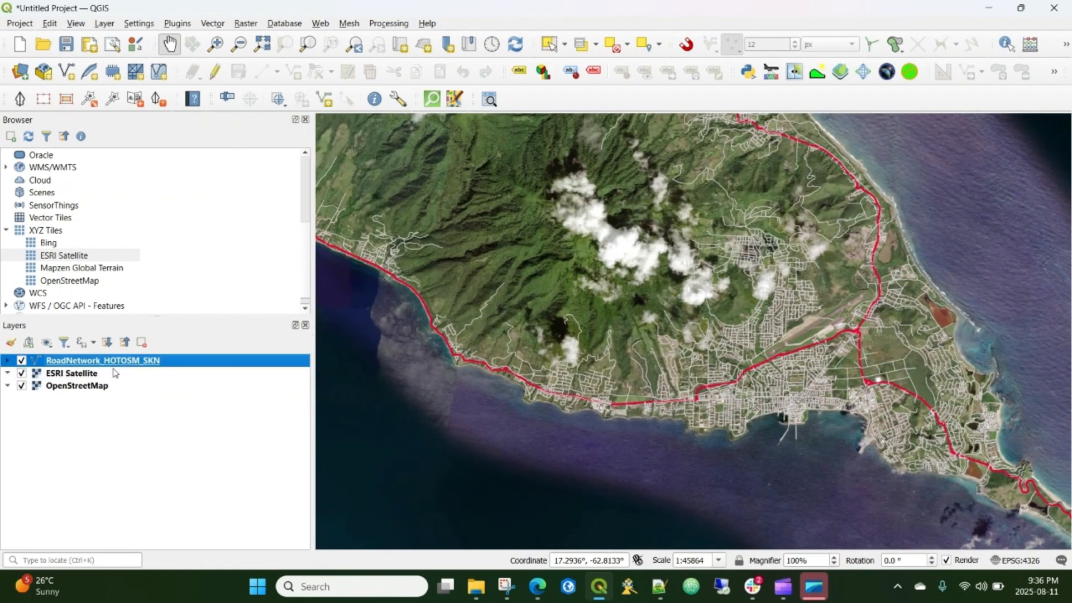
drag(748, 382, 664, 338)
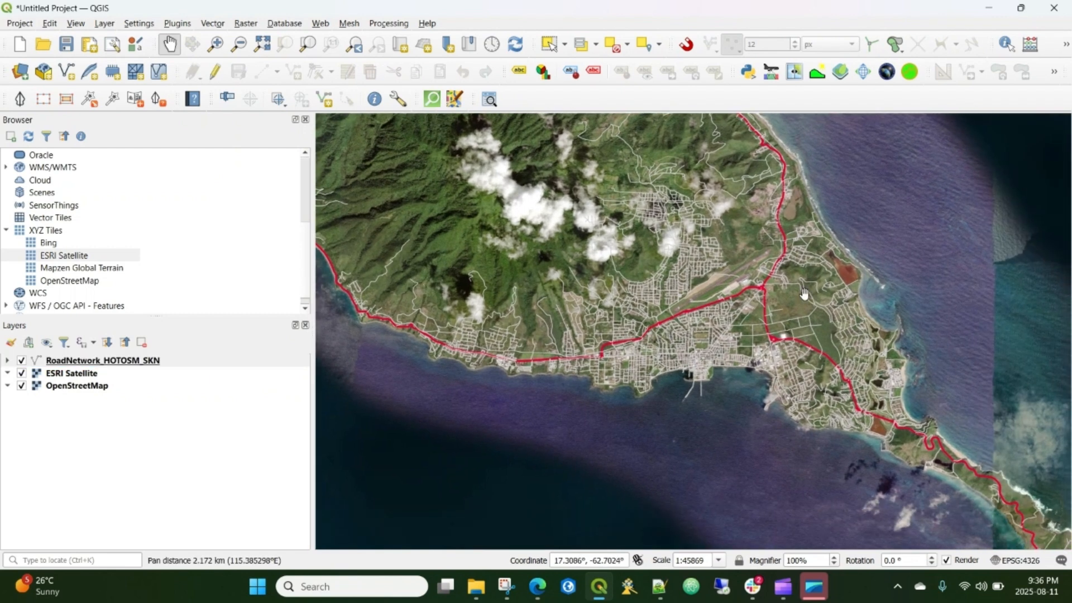
scroll(782, 277, down, 1)
drag(631, 361, 708, 347)
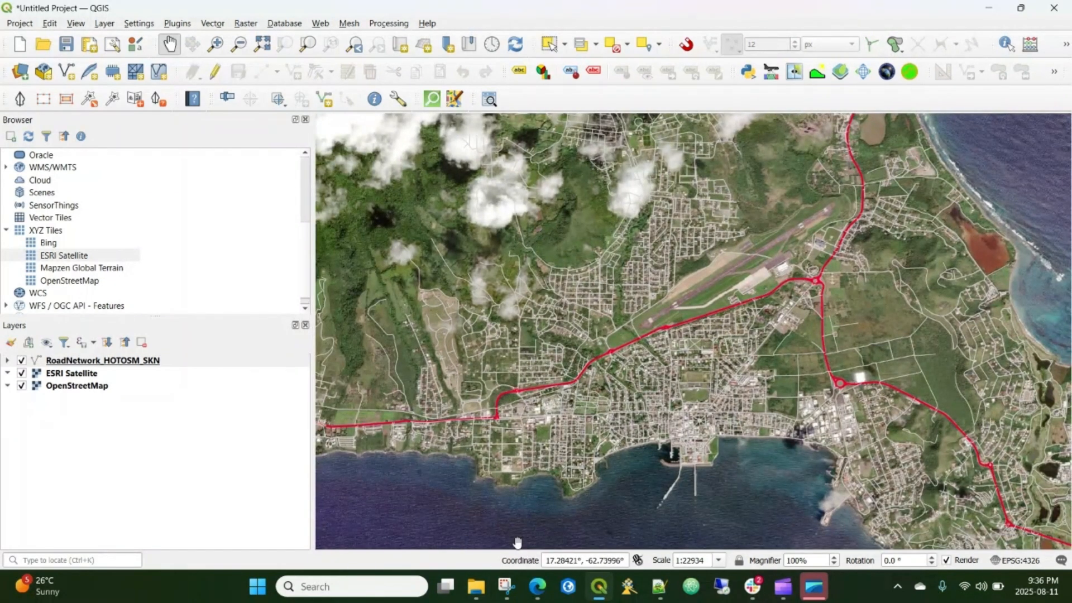
Step: Add the Flood_Height_FF24_SK30m raster from the 02_Rasters folder to the map above the road network layer
click(477, 596)
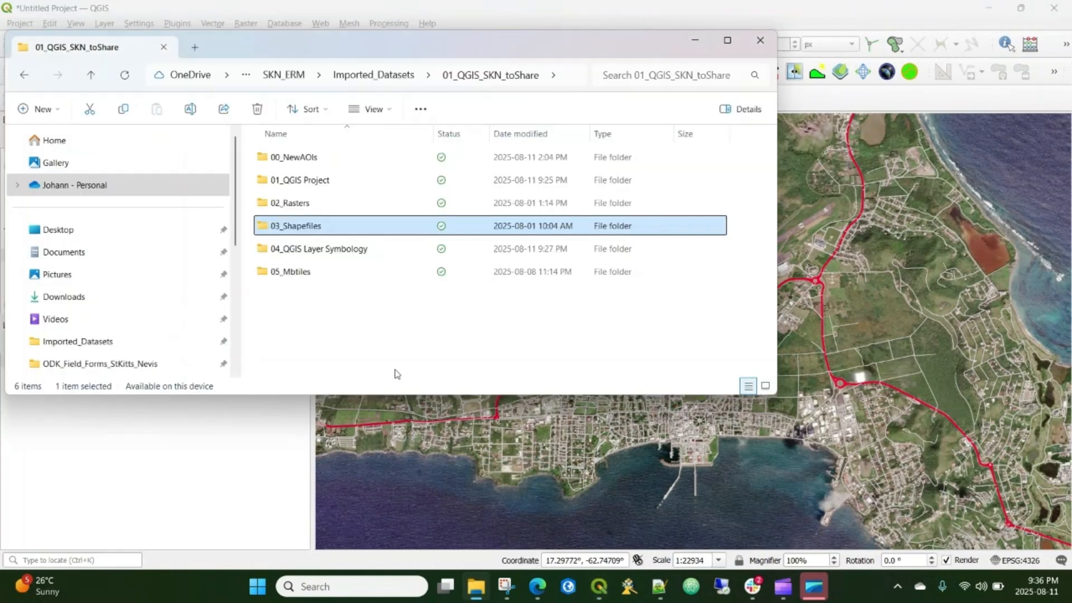
click(312, 202)
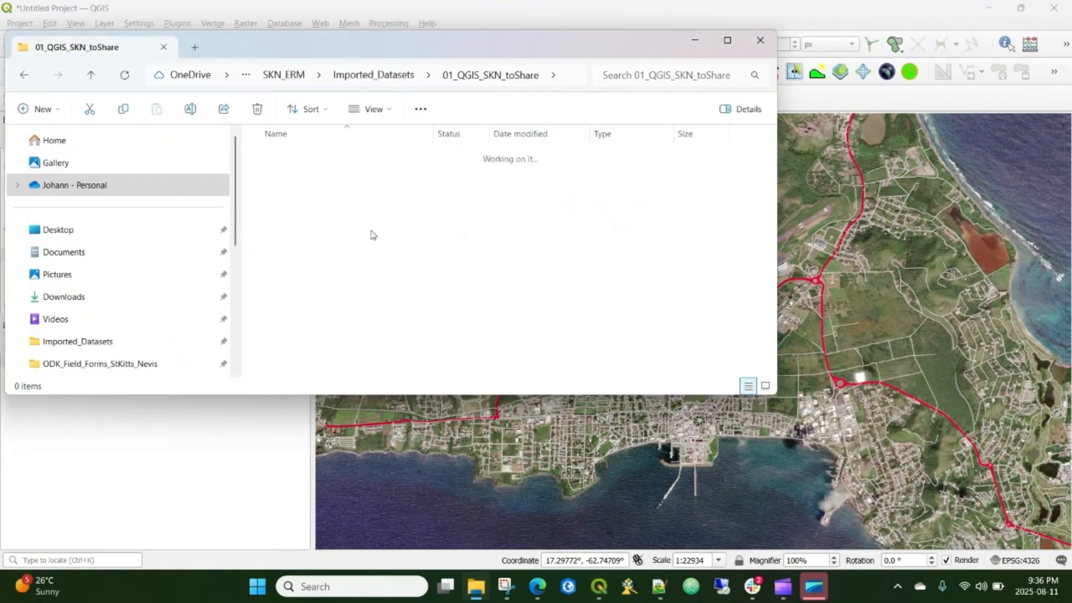
click(340, 158)
click(347, 203)
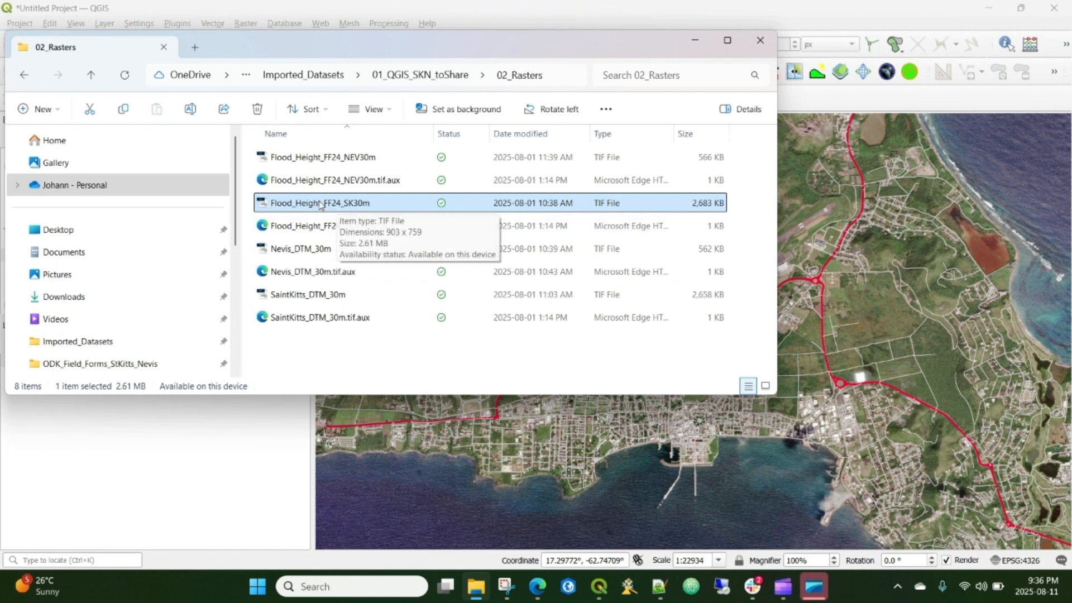
drag(296, 209, 815, 458)
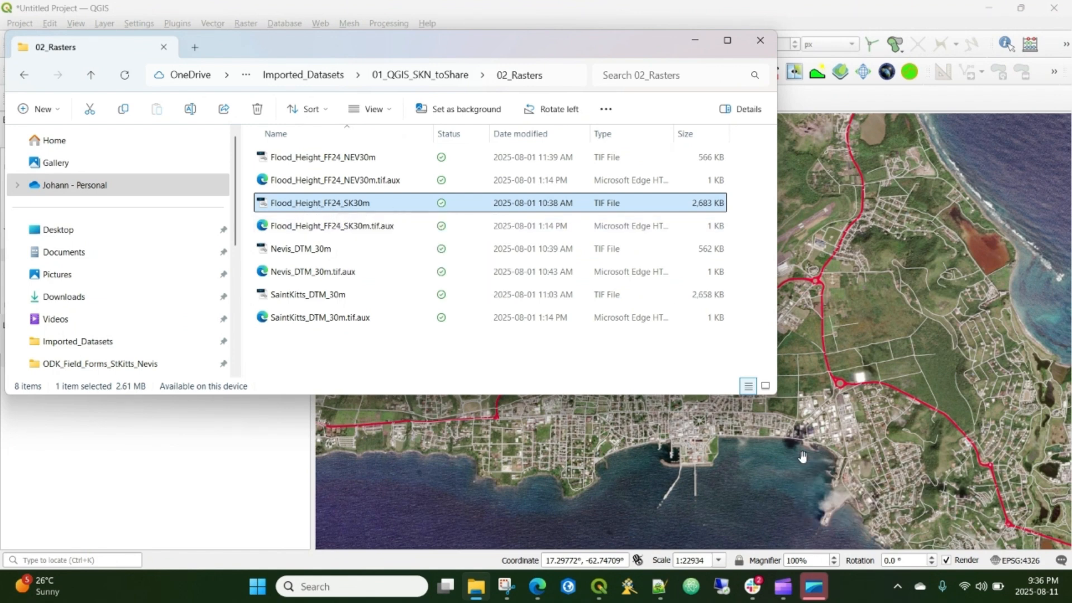
click(155, 436)
click(109, 366)
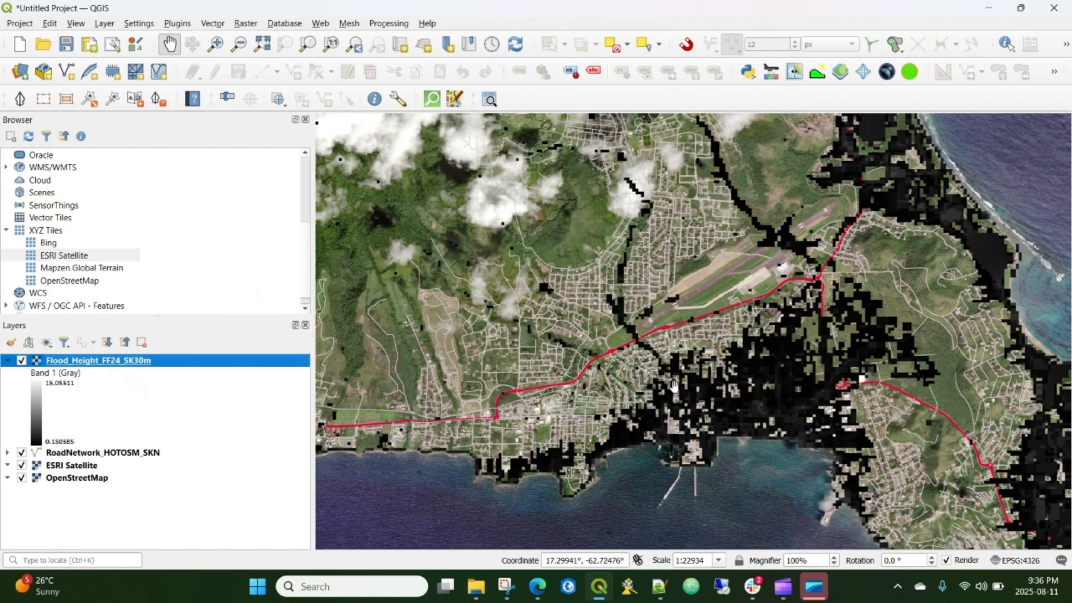
scroll(675, 388, down, 1)
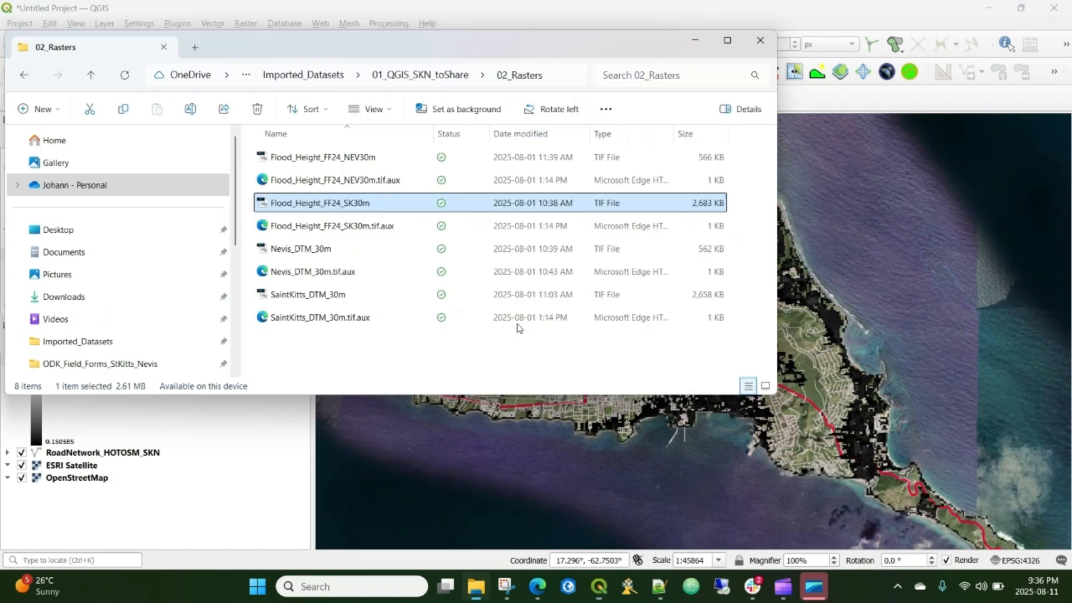
click(476, 586)
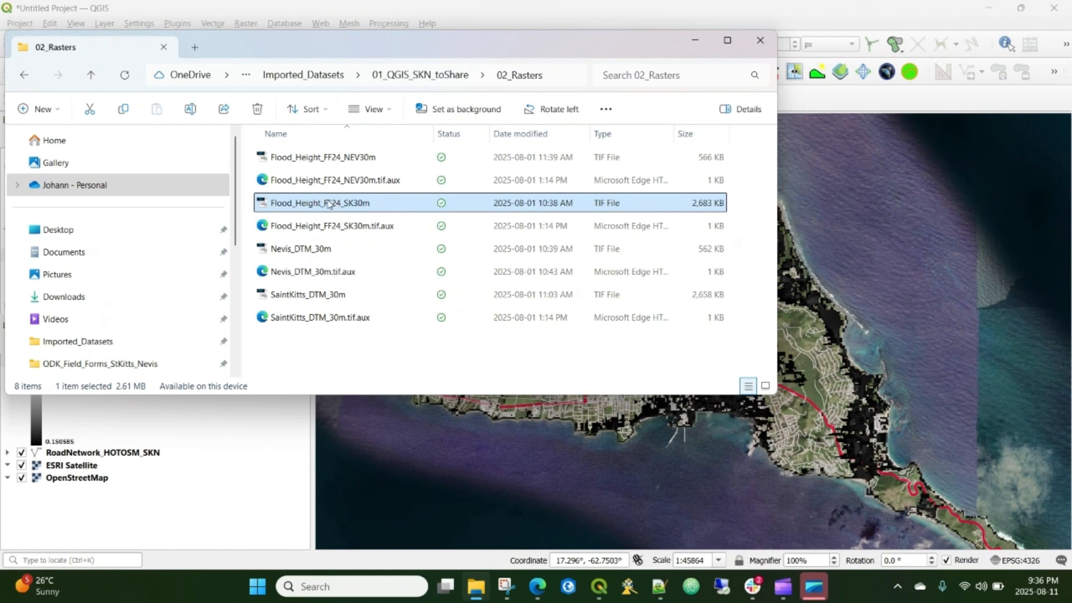
drag(329, 204, 462, 206)
drag(546, 413, 95, 436)
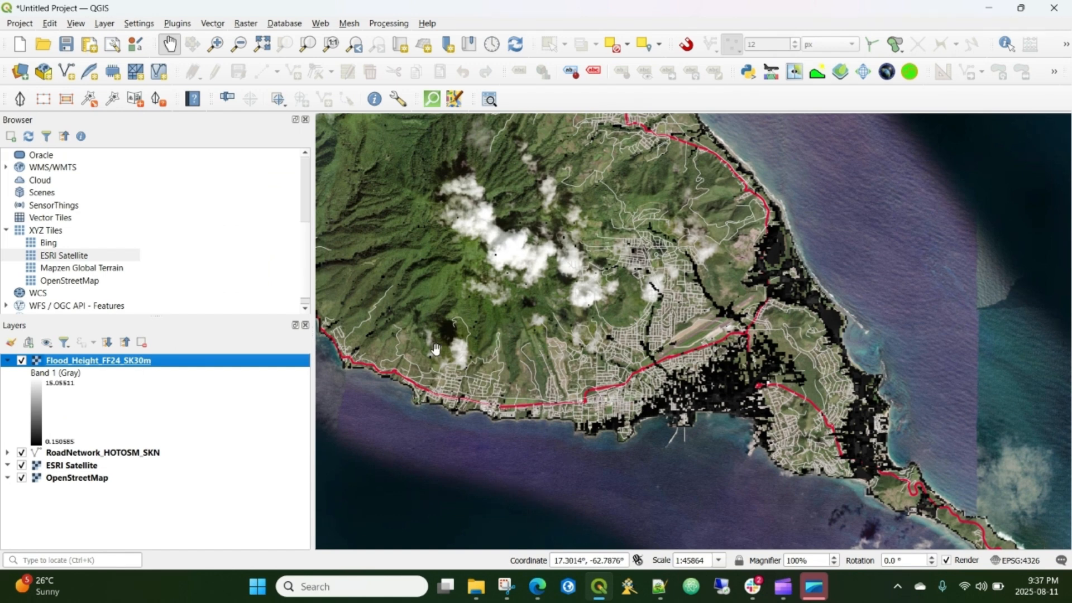
Step: Open the symbology properties of the Flood_Height_FF24_SK30m layer and start loading a style from file
click(36, 419)
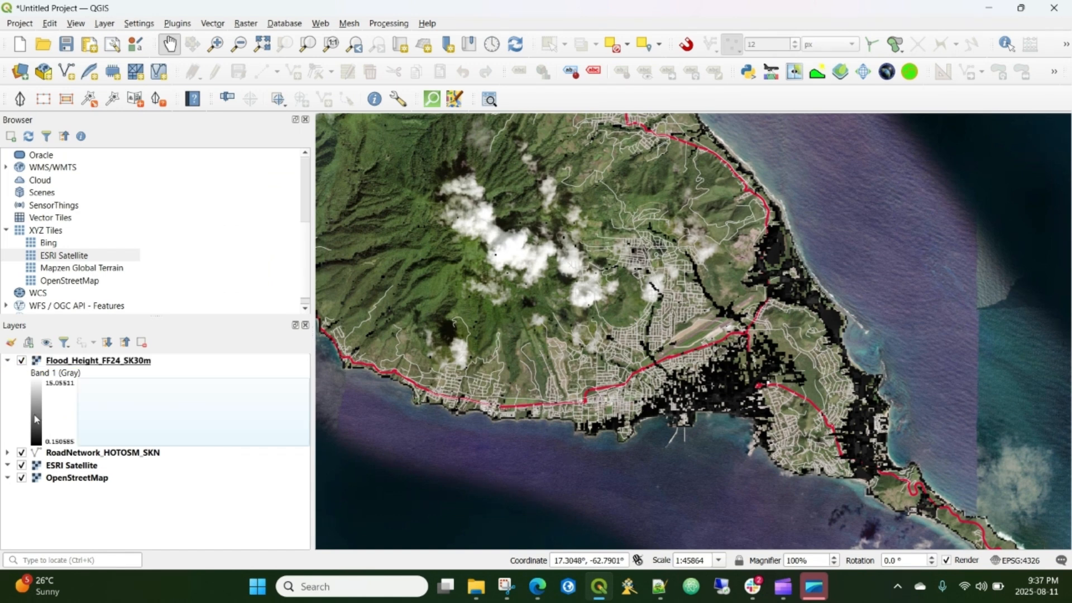
double_click(35, 419)
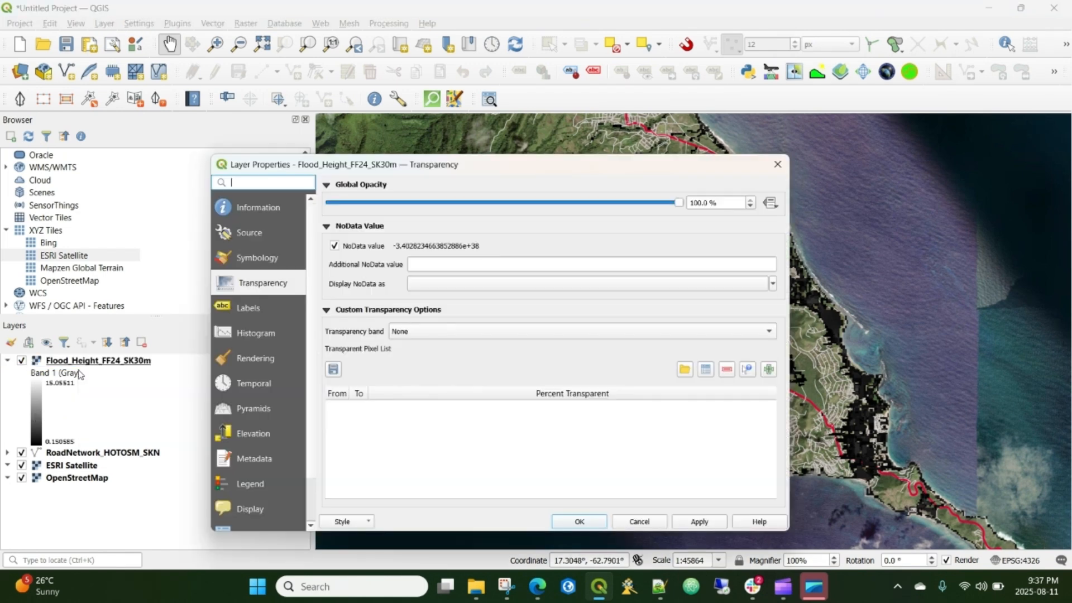
click(254, 257)
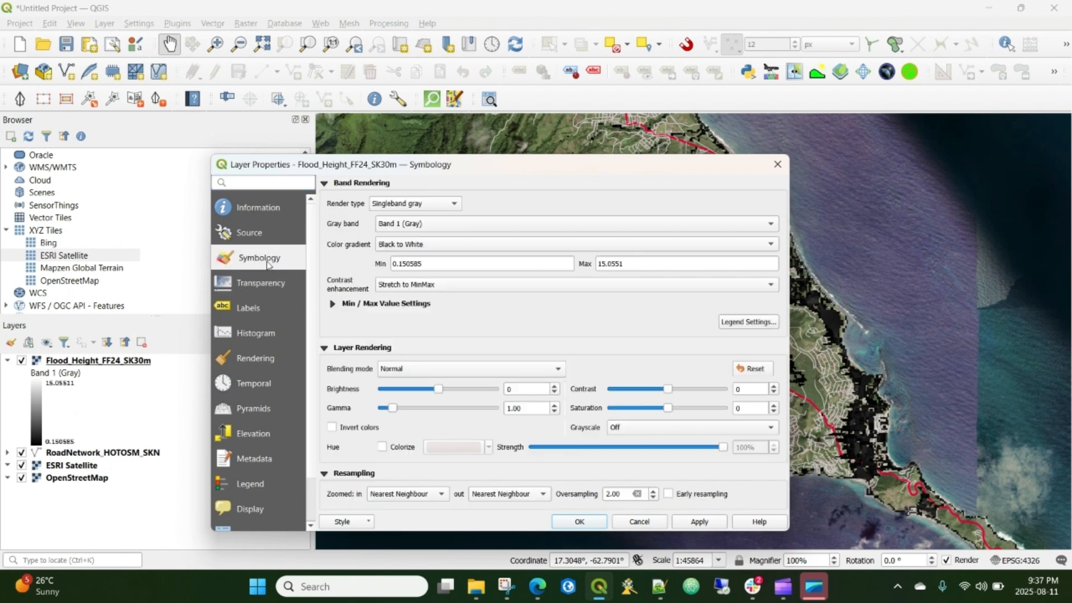
click(366, 521)
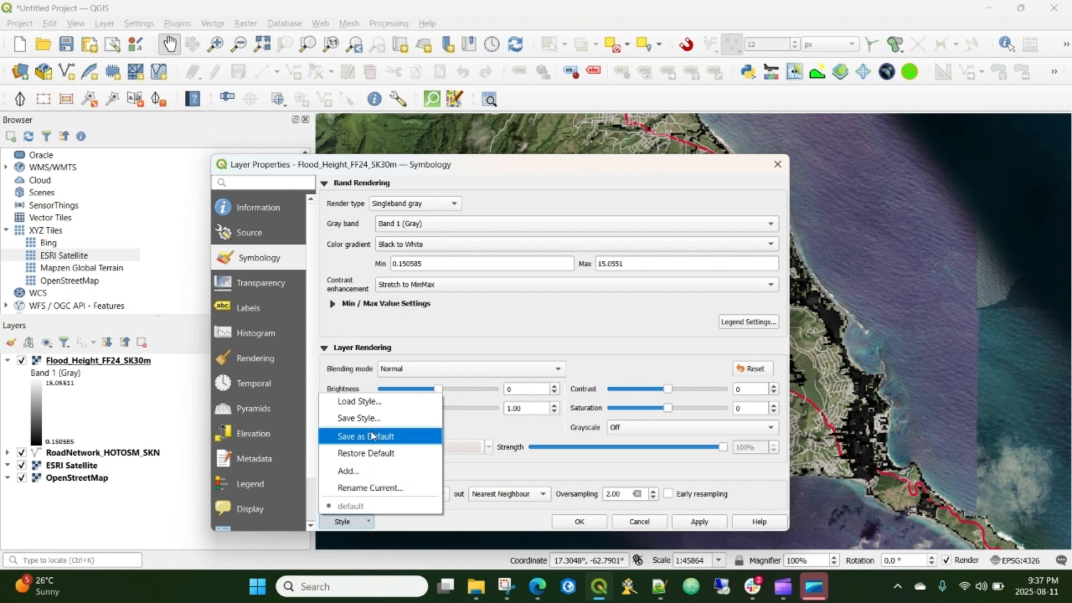
click(368, 402)
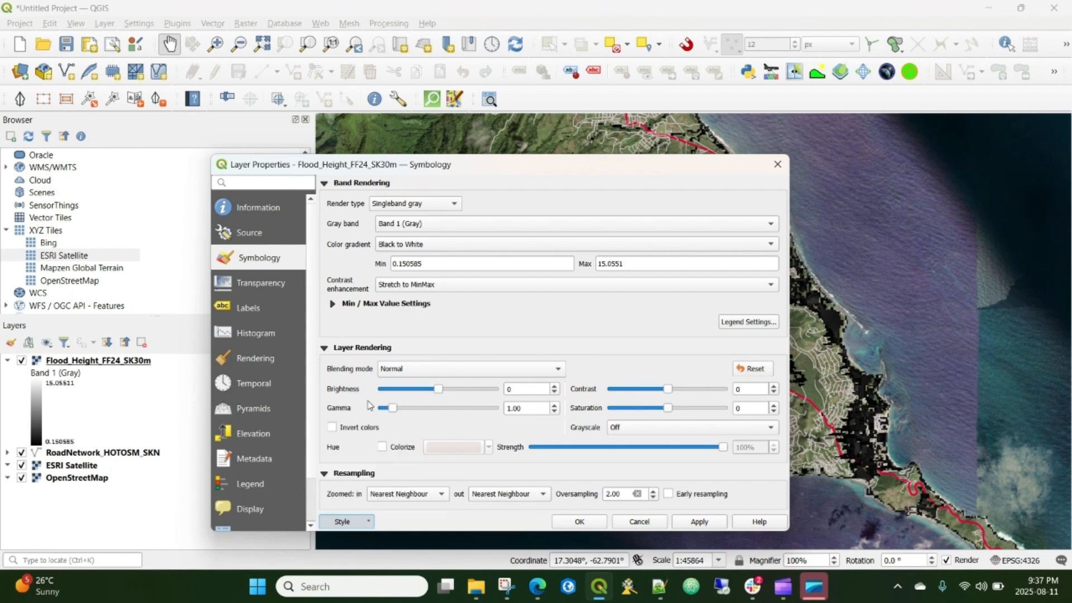
drag(847, 138, 699, 161)
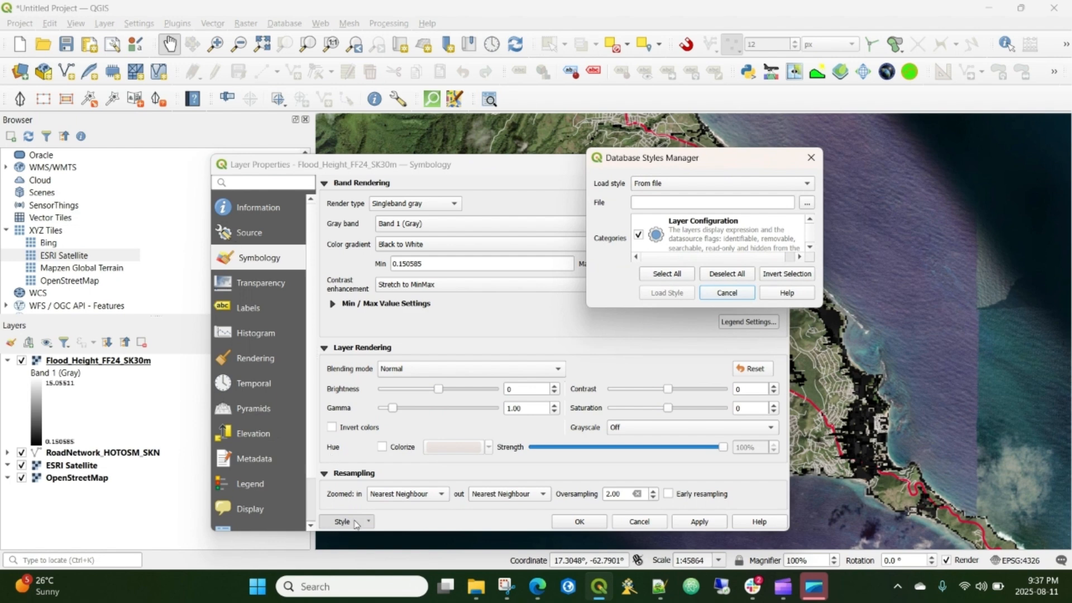
Step: Load the floodheight style file from the 04_QGIS Layer Symbology folder and apply it to the flood height layer
click(807, 203)
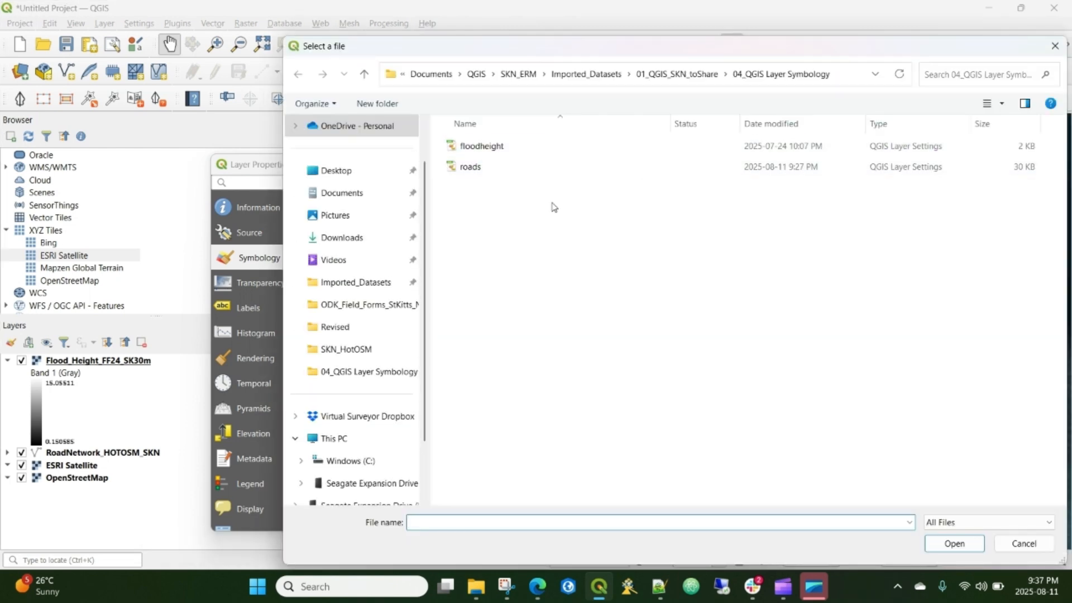
click(496, 146)
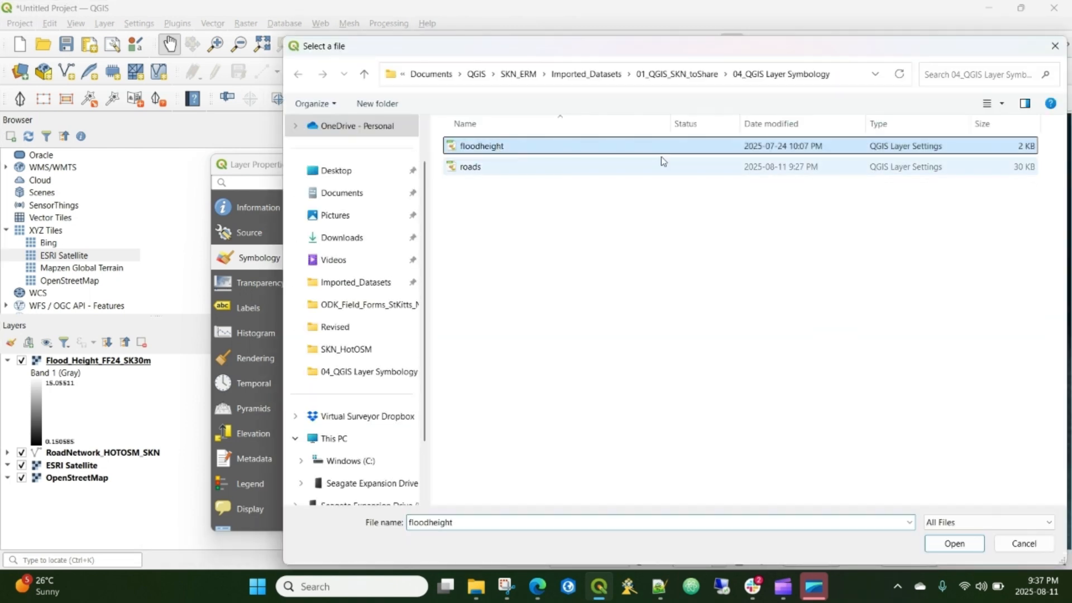
double_click(495, 149)
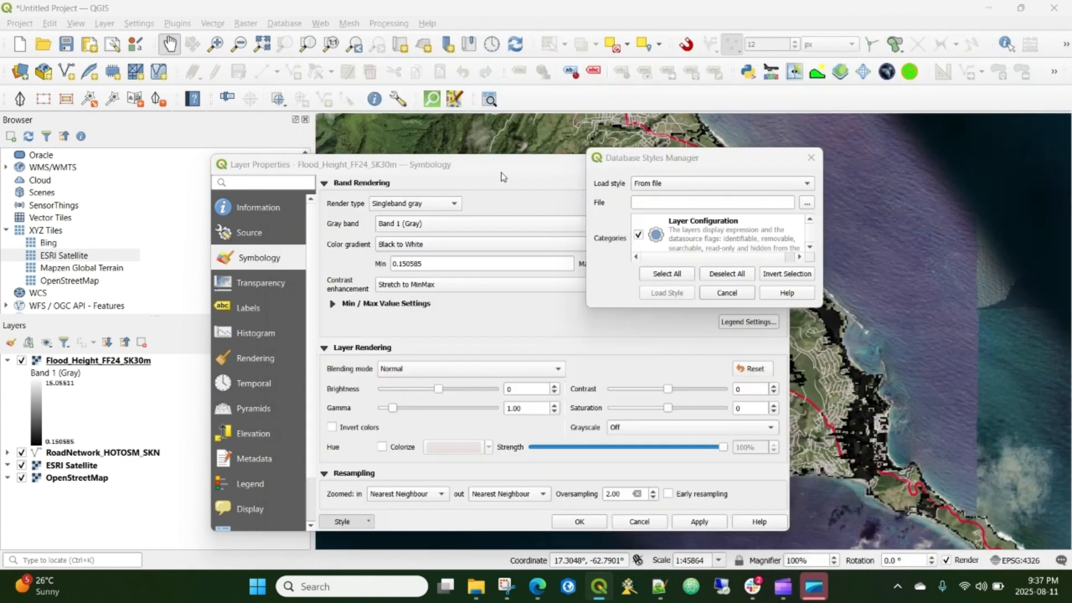
click(659, 296)
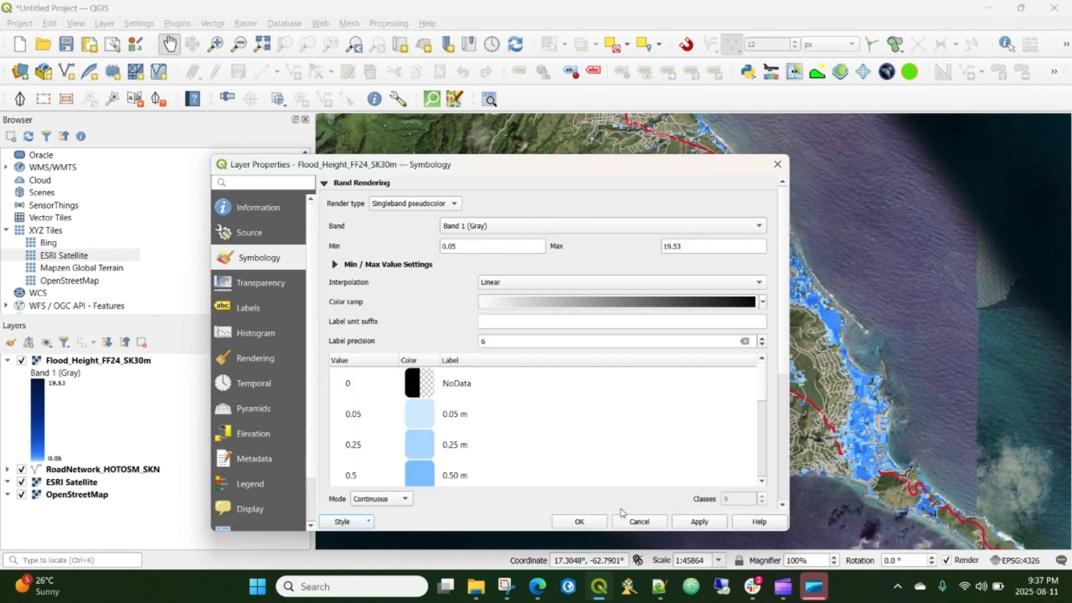
click(682, 523)
click(572, 524)
Step: Examine the styled flood height raster around the town, along the western coast and towards the southeastern peninsula
scroll(683, 404, down, 1)
drag(743, 400, 586, 256)
scroll(597, 252, up, 2)
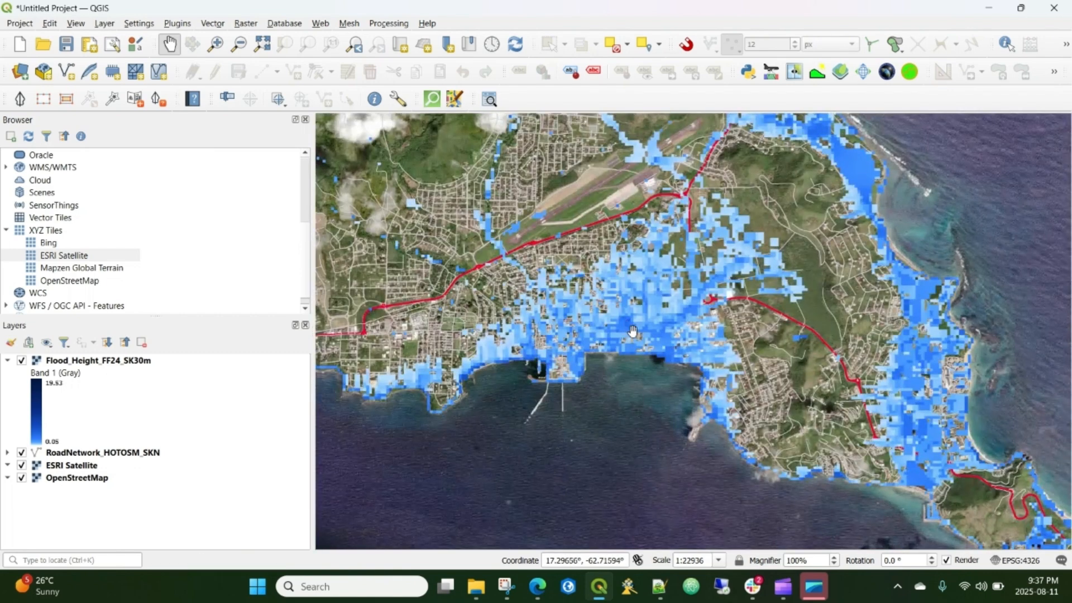
drag(632, 331, 741, 335)
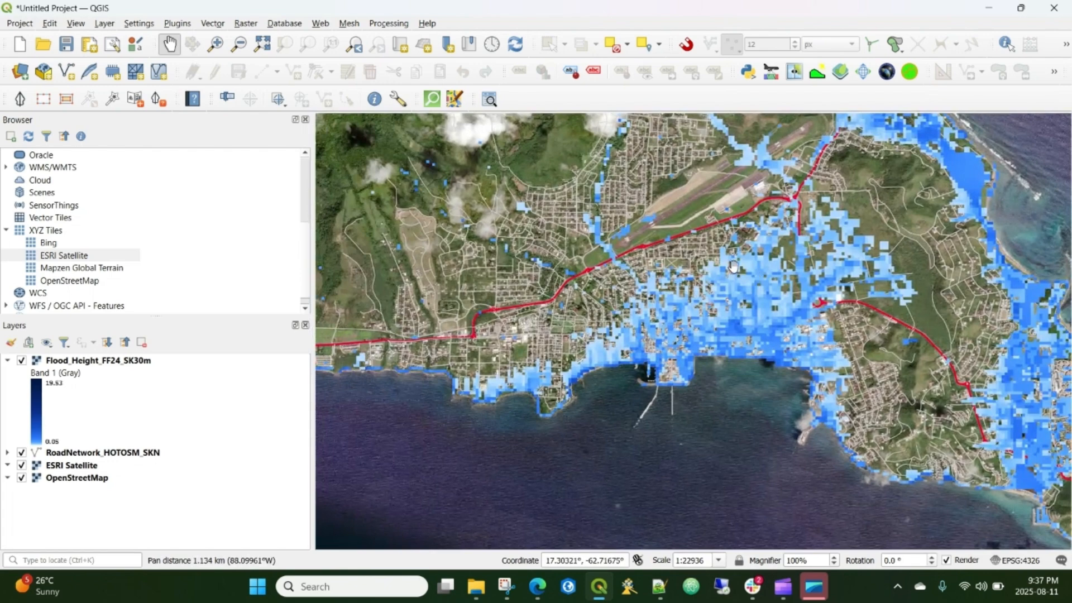
scroll(734, 267, up, 1)
drag(712, 297, 643, 299)
scroll(486, 358, down, 2)
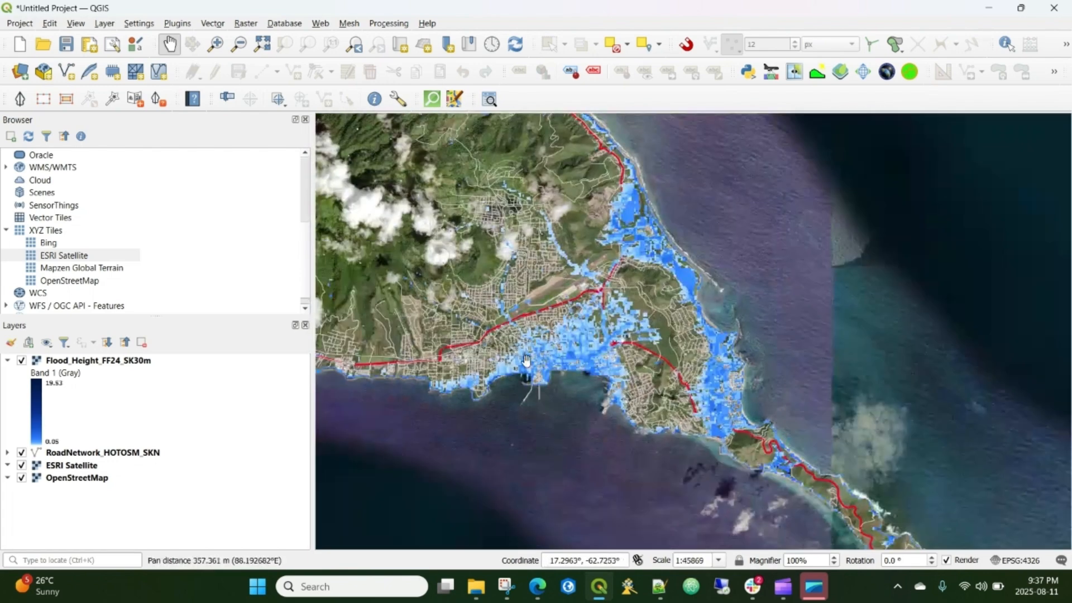
drag(525, 360, 681, 360)
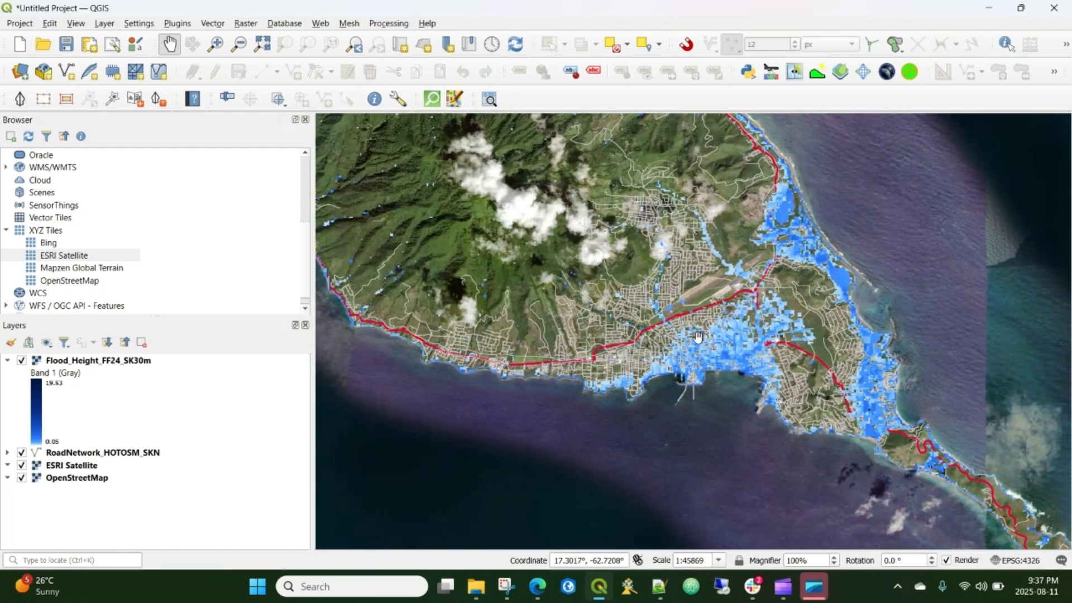
drag(657, 287, 820, 394)
drag(507, 331, 797, 395)
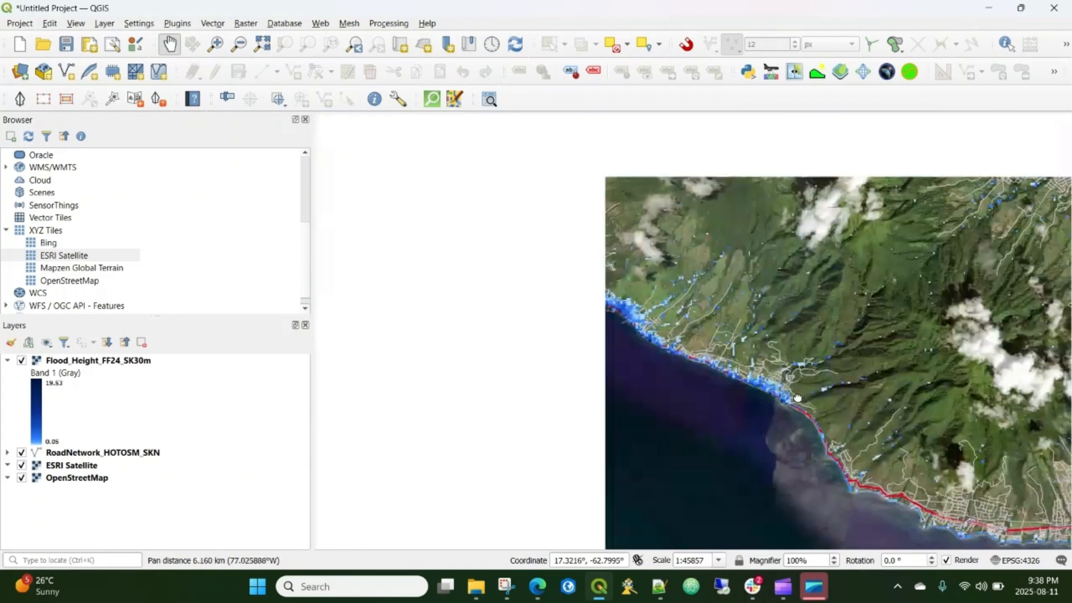
drag(558, 249, 623, 367)
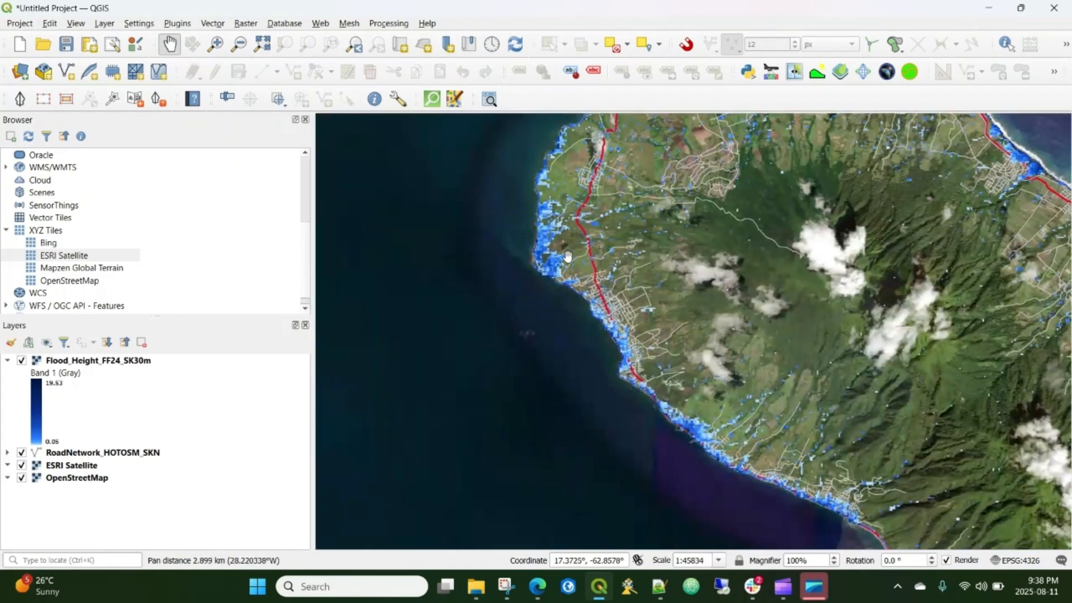
drag(703, 407, 430, 198)
drag(683, 353, 377, 182)
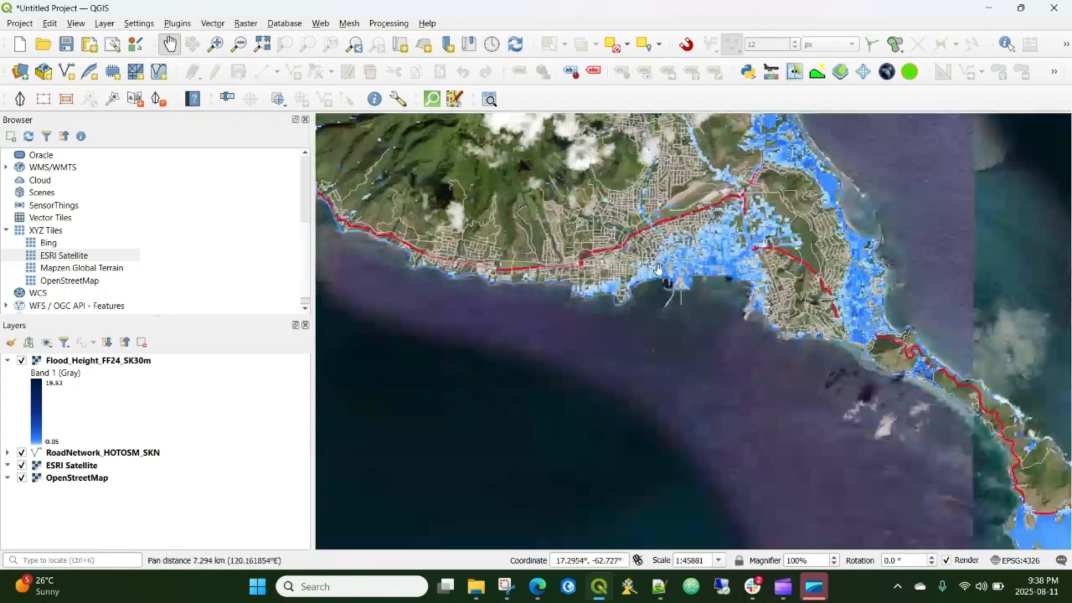
drag(725, 287, 645, 296)
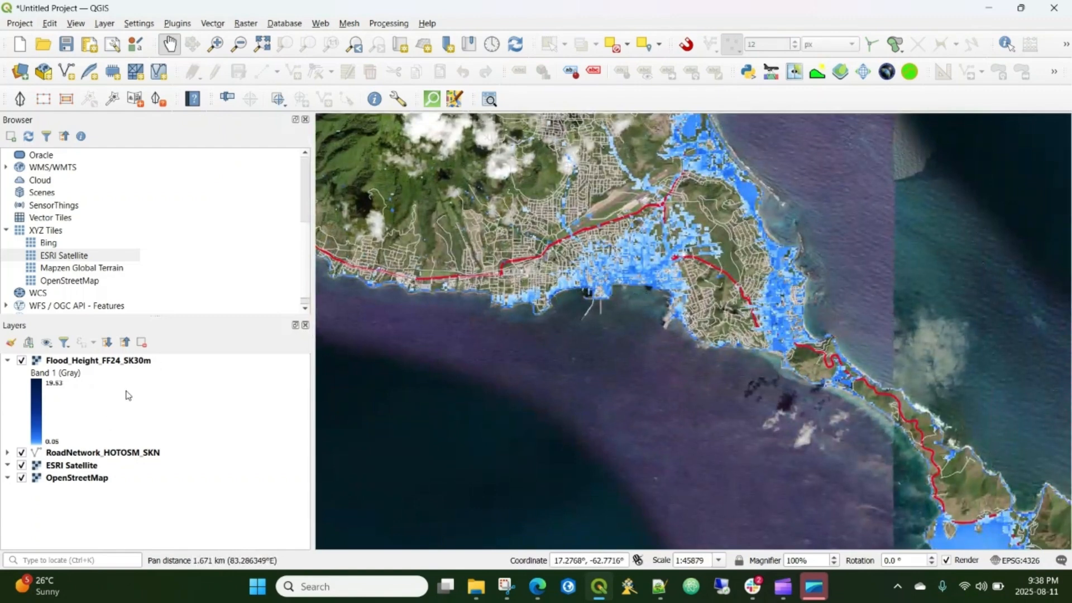
Step: Examine the flood height cells up close over the harbour town and select the RoadNetwork_HOTOSM_SKN layer for comparison
scroll(664, 264, up, 1)
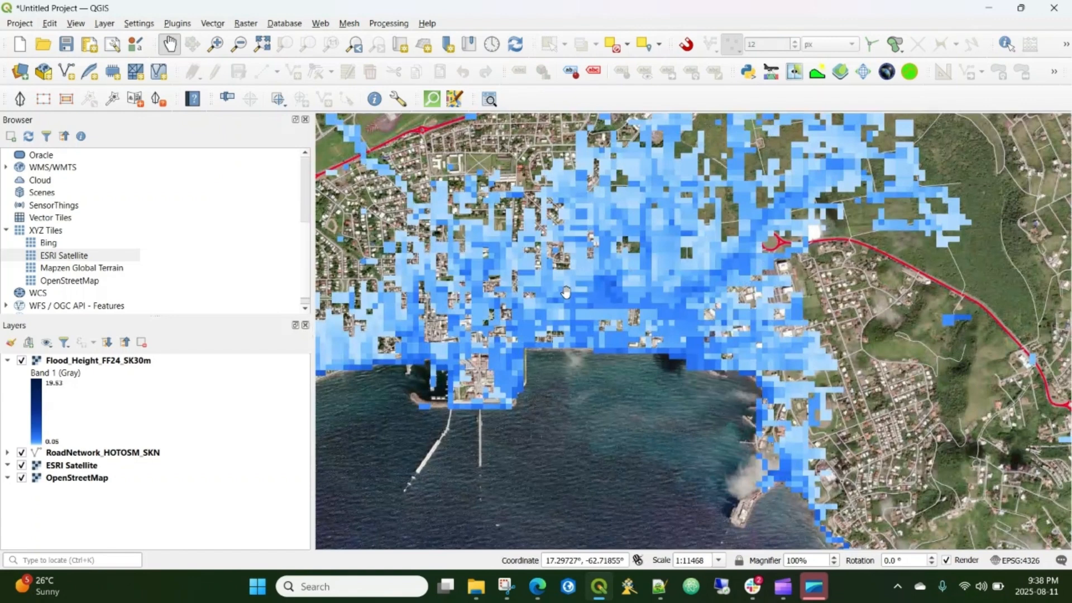
drag(530, 240, 762, 288)
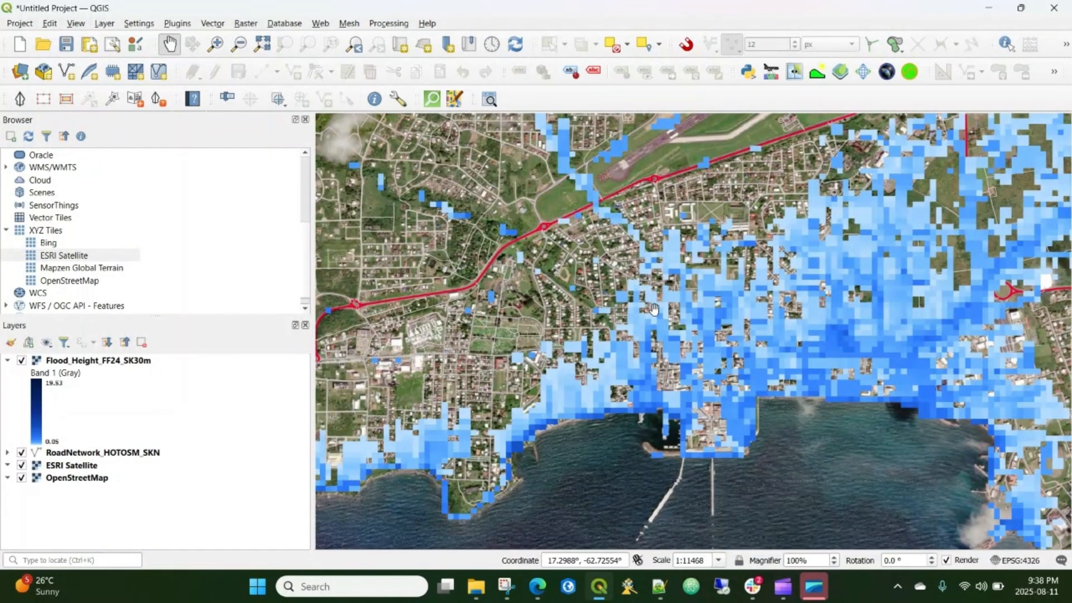
scroll(635, 315, up, 1)
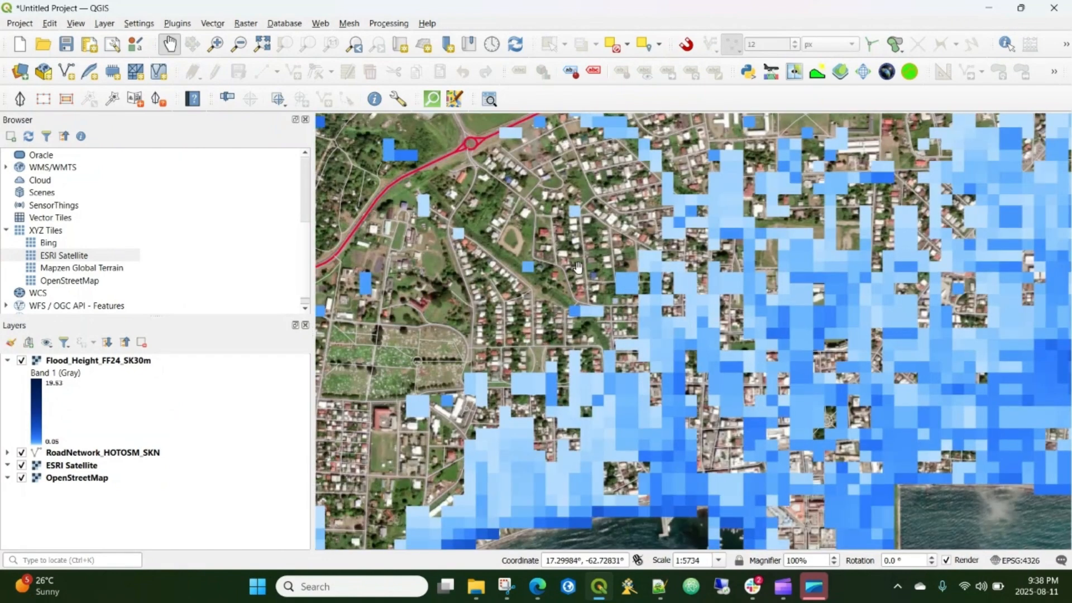
scroll(749, 300, down, 2)
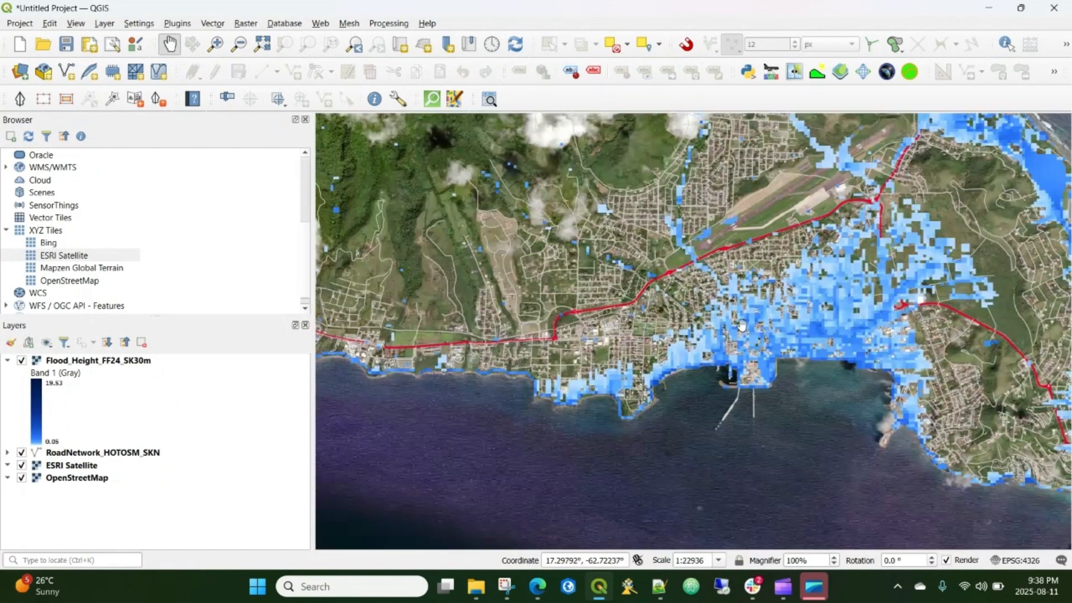
click(92, 454)
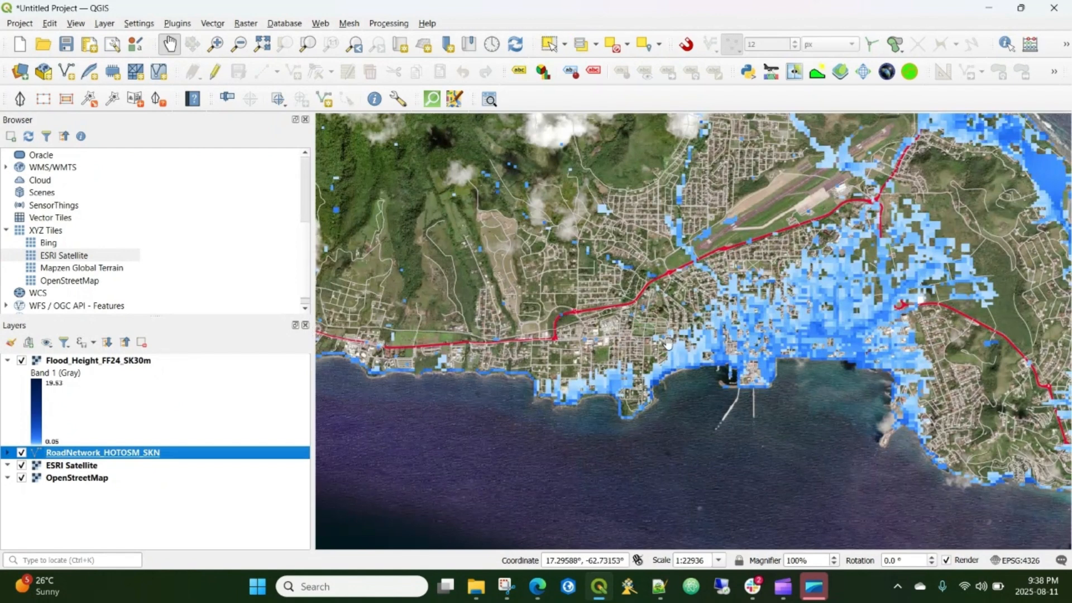
drag(737, 323, 600, 334)
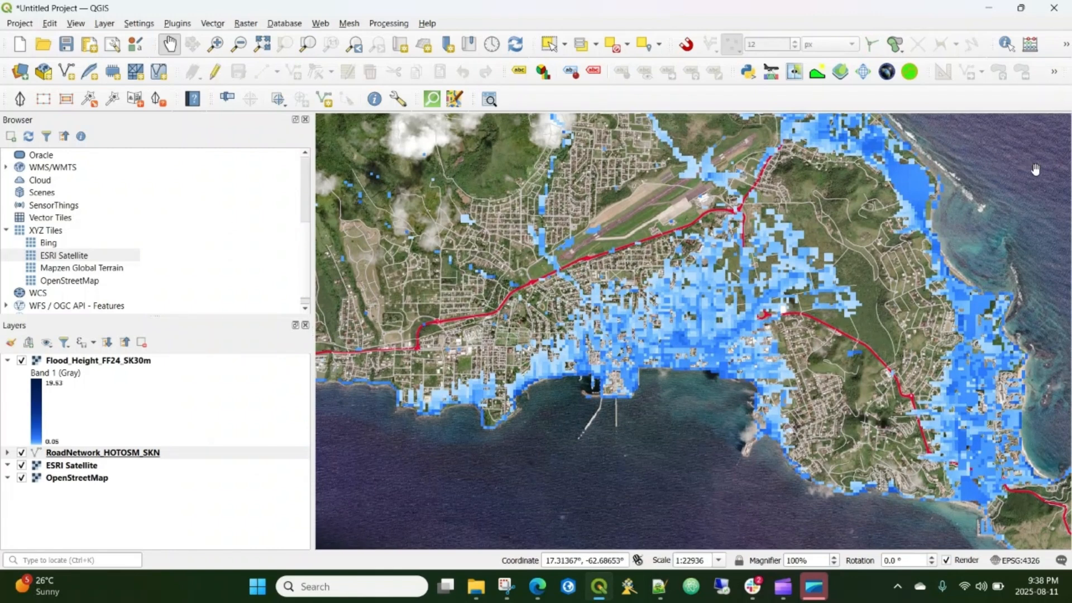
Step: Show the Processing Toolbox, search it for "shortest", and widen it so the algorithm names are readable
click(76, 22)
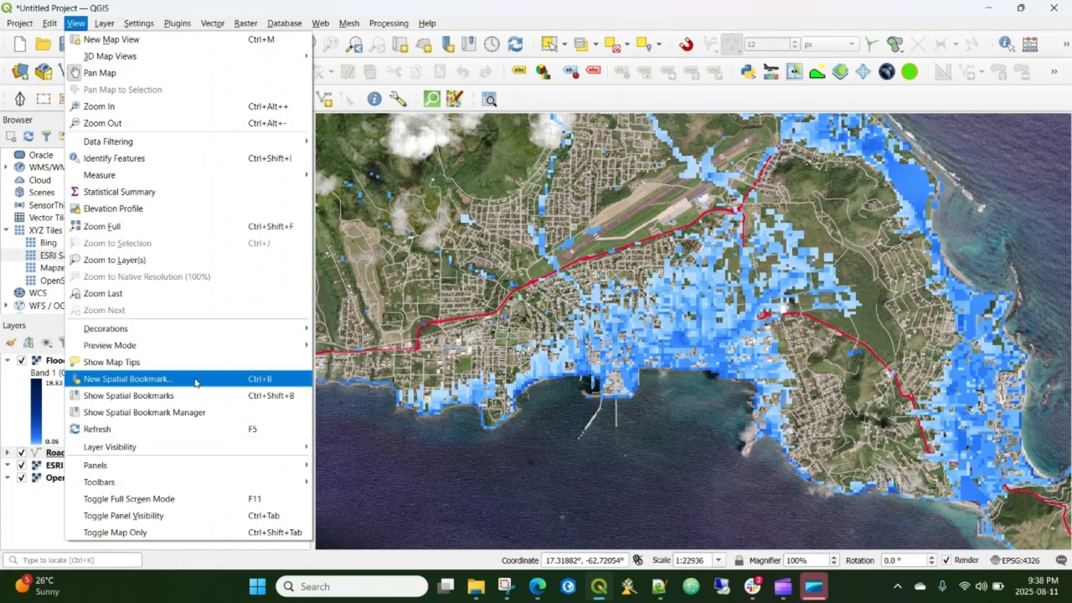
mouse_move(191, 481)
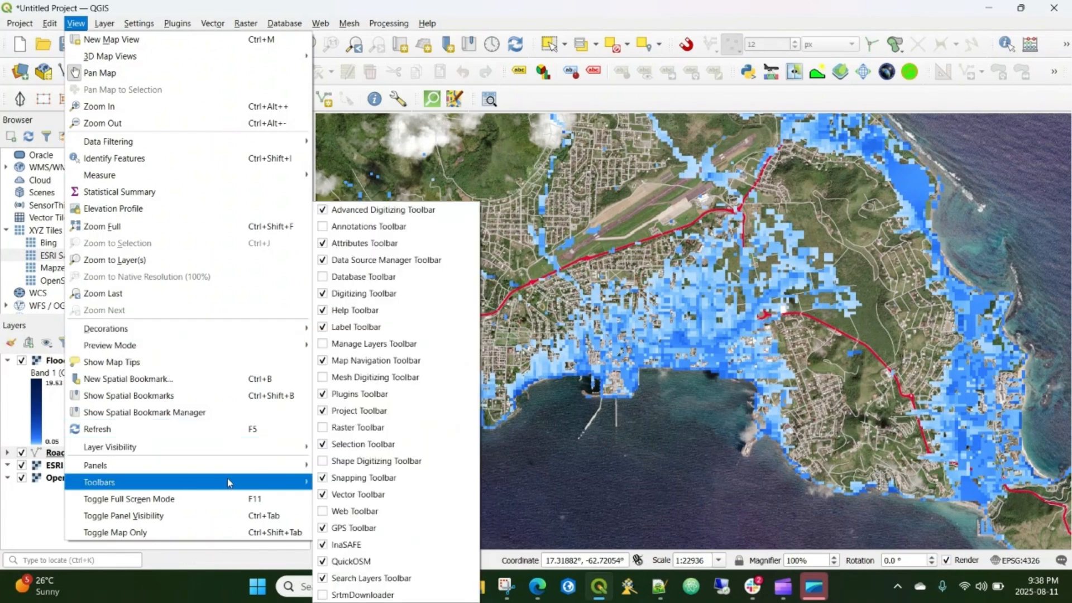
mouse_move(246, 469)
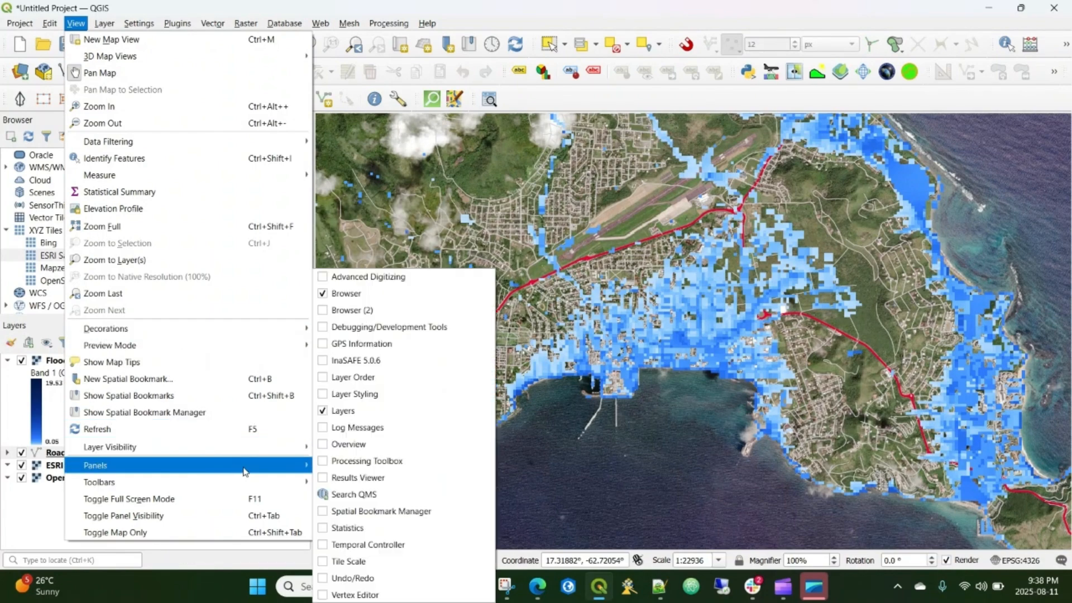
click(357, 466)
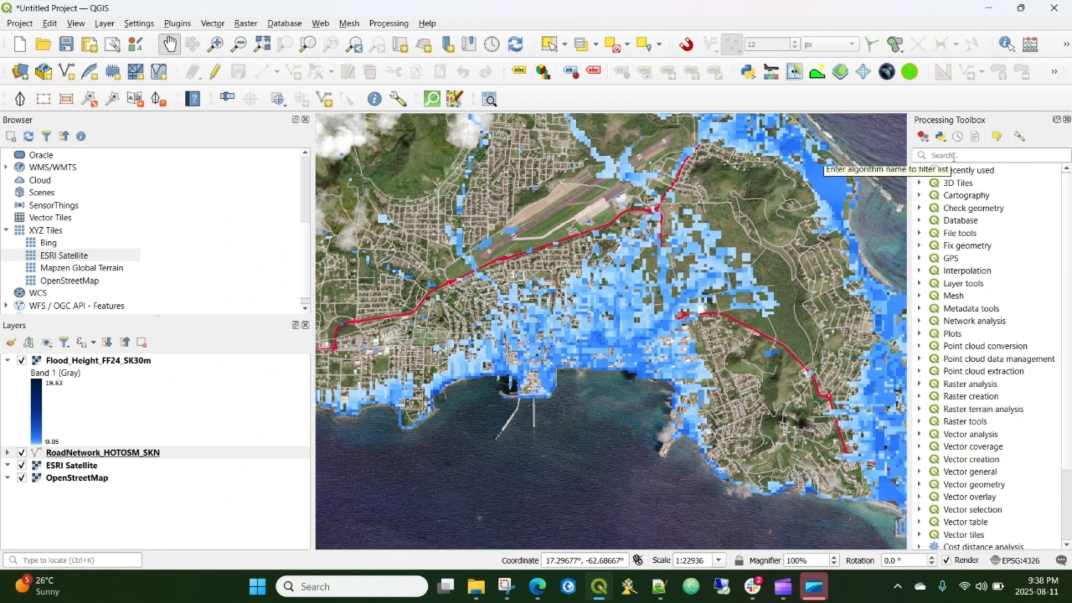
click(975, 154)
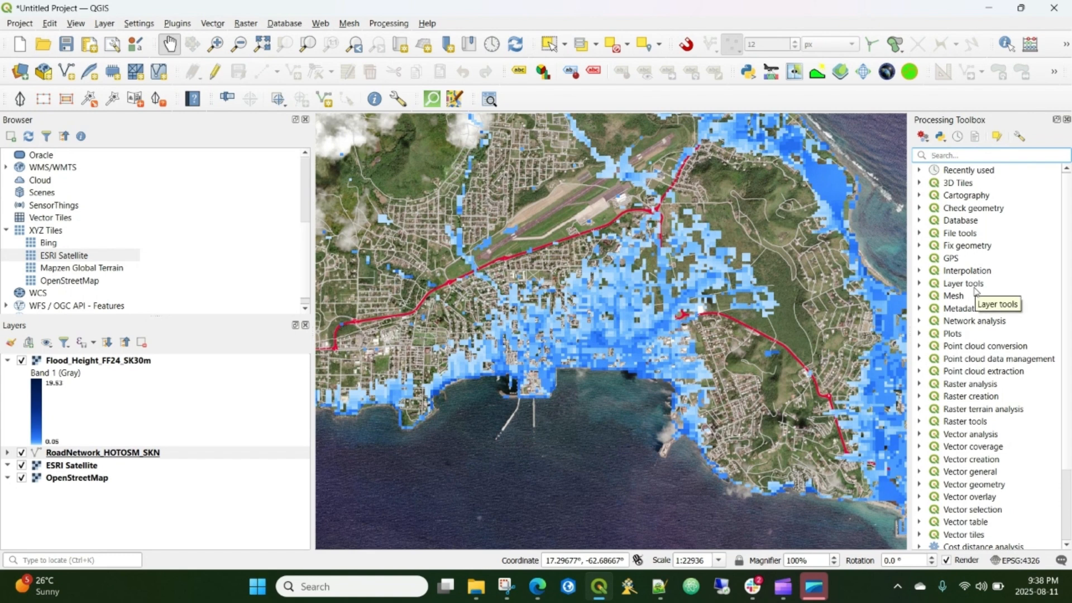
text(shortest)
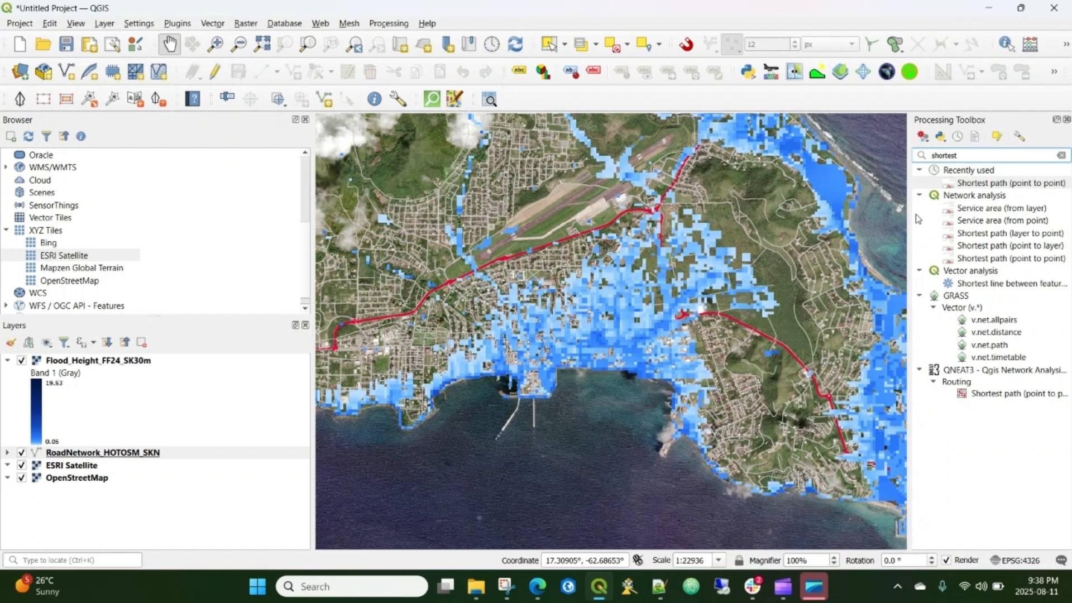
drag(909, 224, 784, 232)
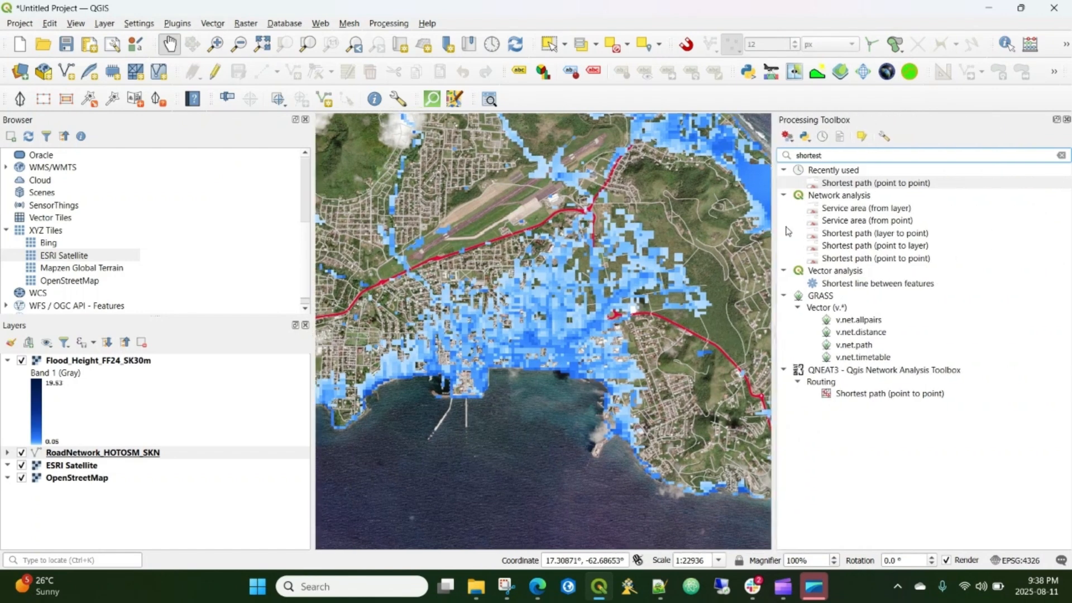
Step: Open the Shortest path (point to point) algorithm from the Network analysis group
click(846, 195)
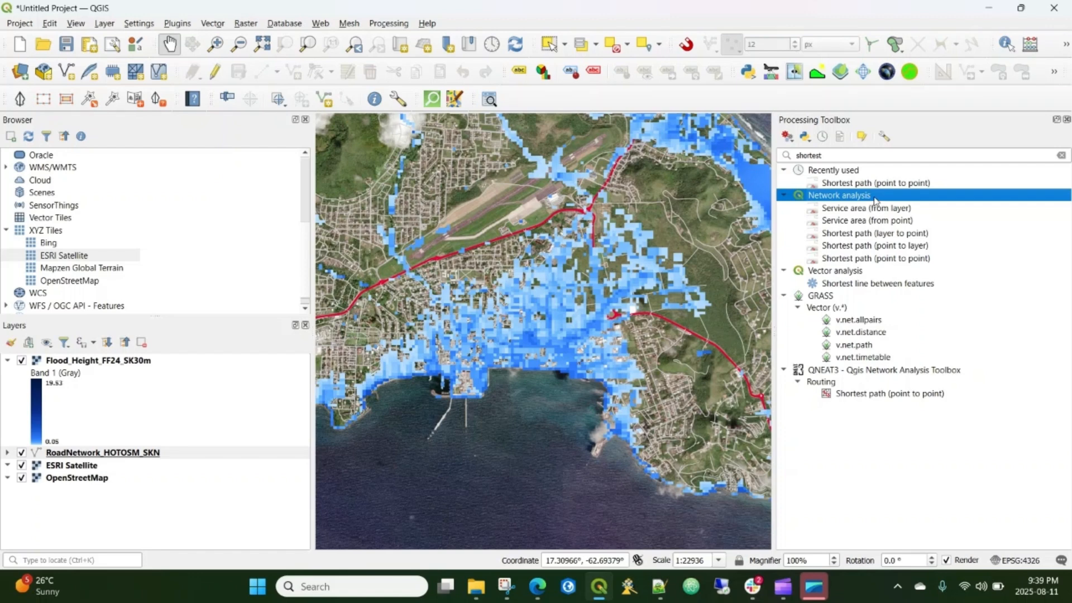
click(898, 259)
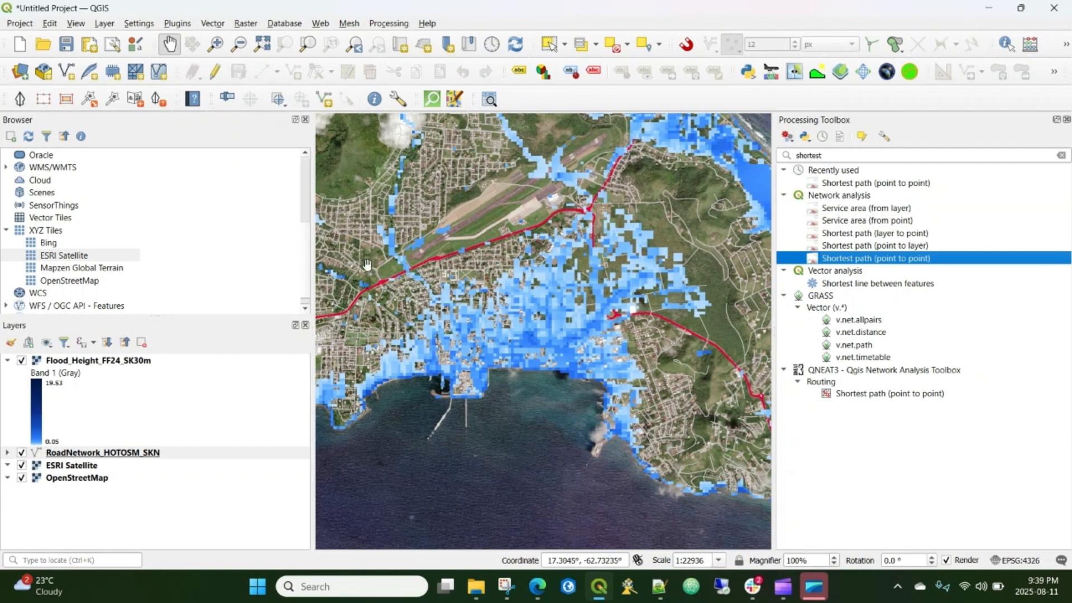
scroll(366, 264, up, 1)
drag(367, 286, 615, 244)
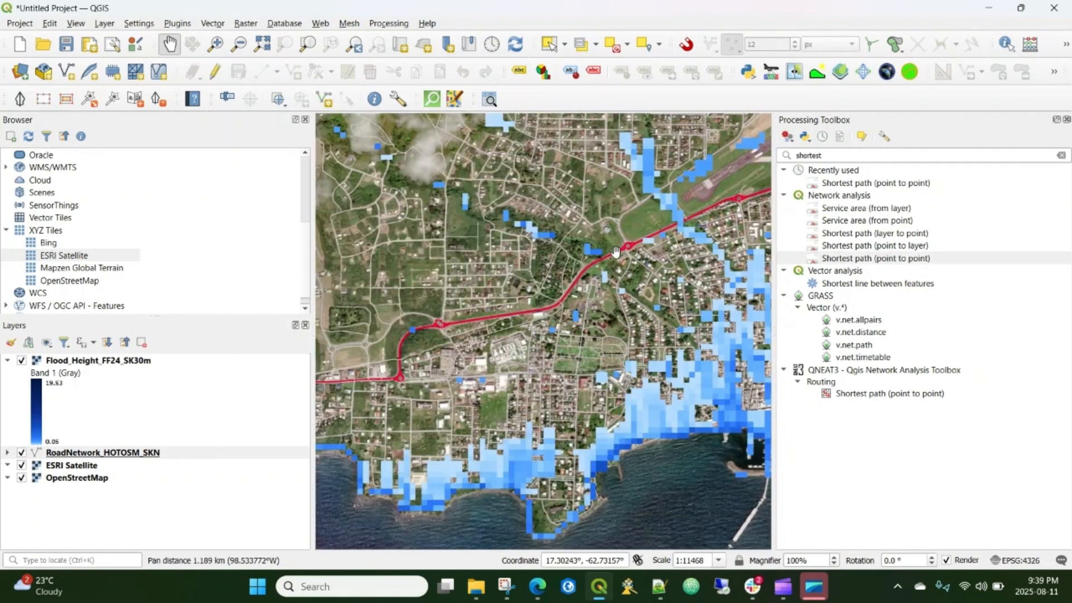
scroll(607, 285, up, 1)
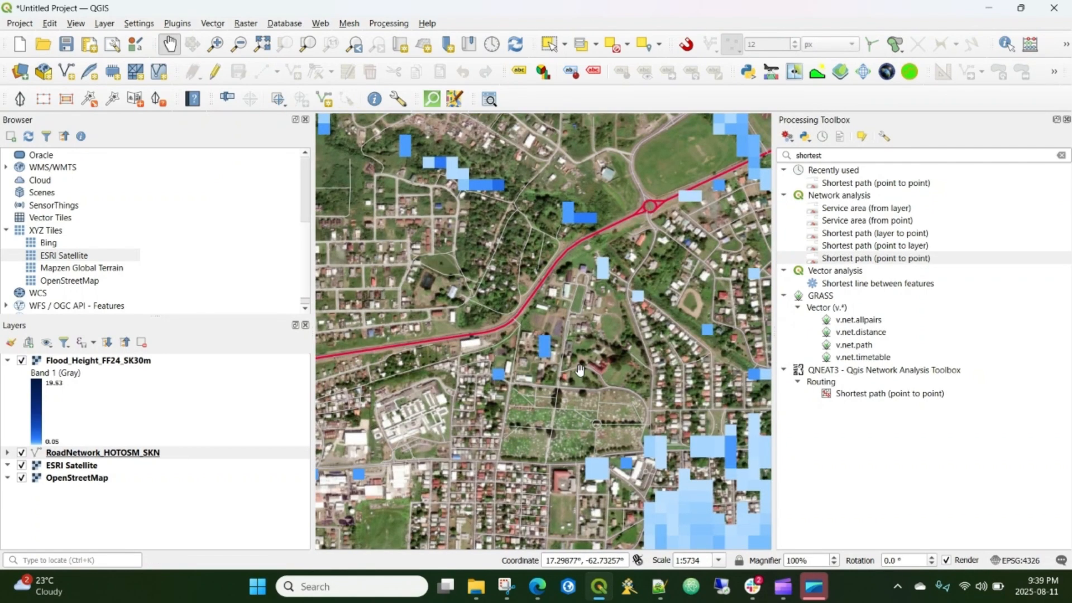
scroll(579, 368, down, 1)
drag(538, 362, 560, 342)
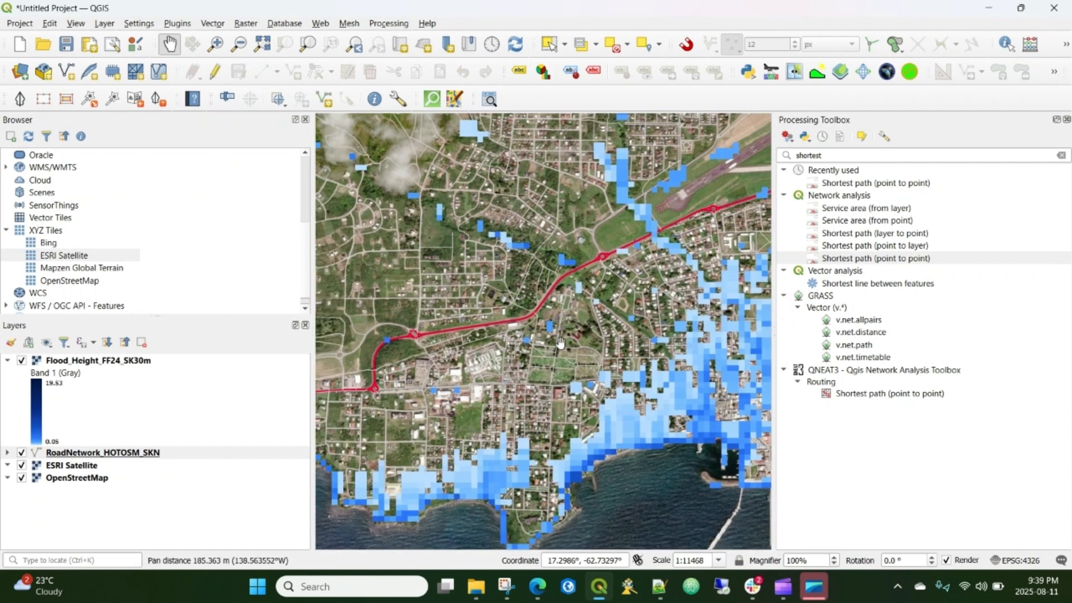
drag(612, 260, 537, 246)
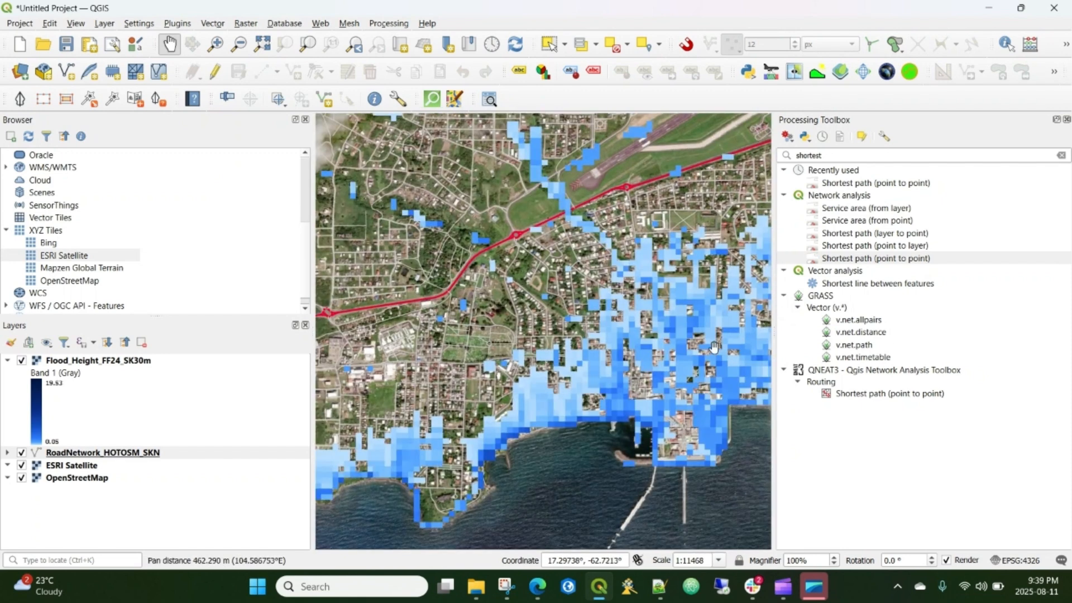
double_click(881, 259)
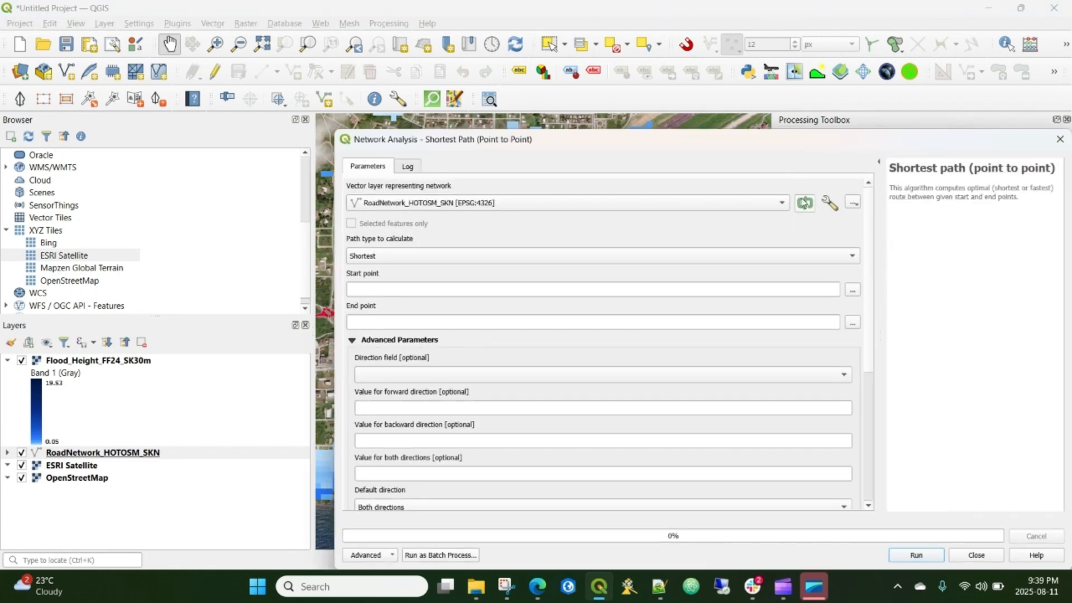
Step: Choose Shortest as the path type to calculate for the RoadNetwork_HOTOSM_SKN network
drag(780, 141, 631, 108)
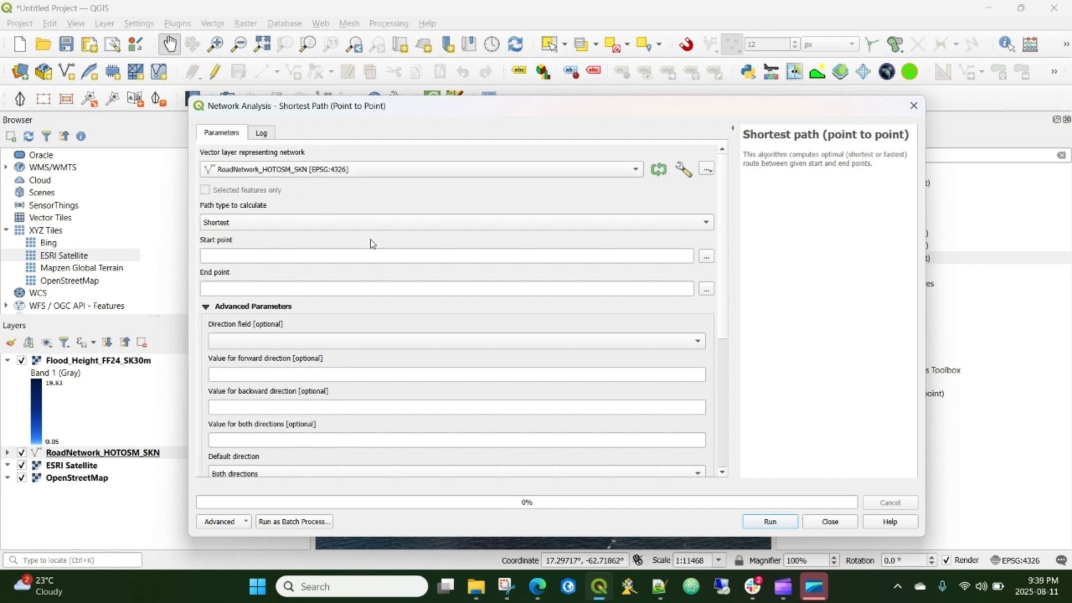
click(274, 225)
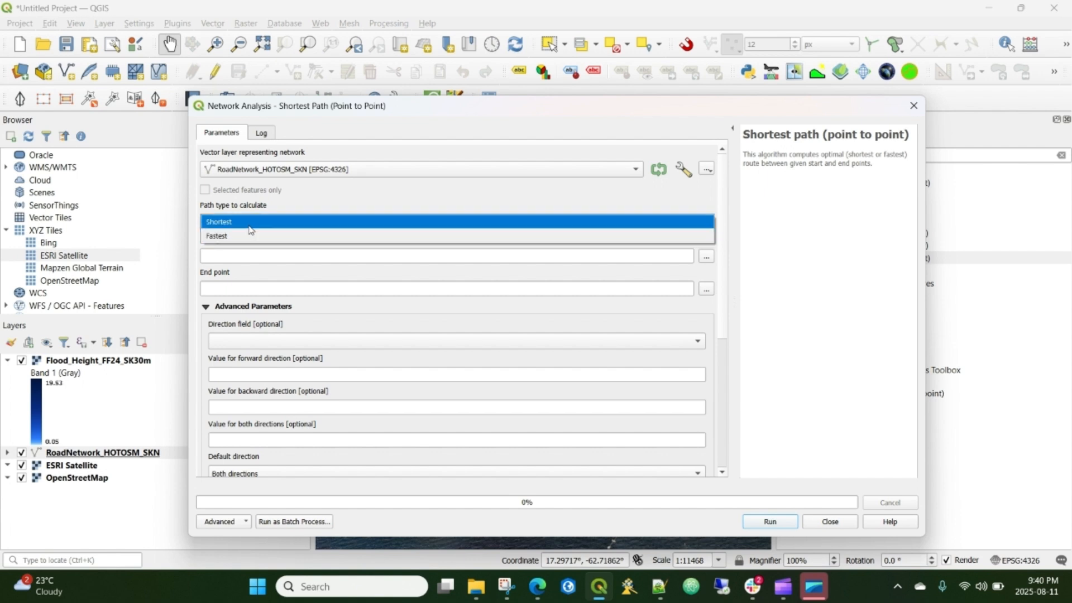
click(256, 223)
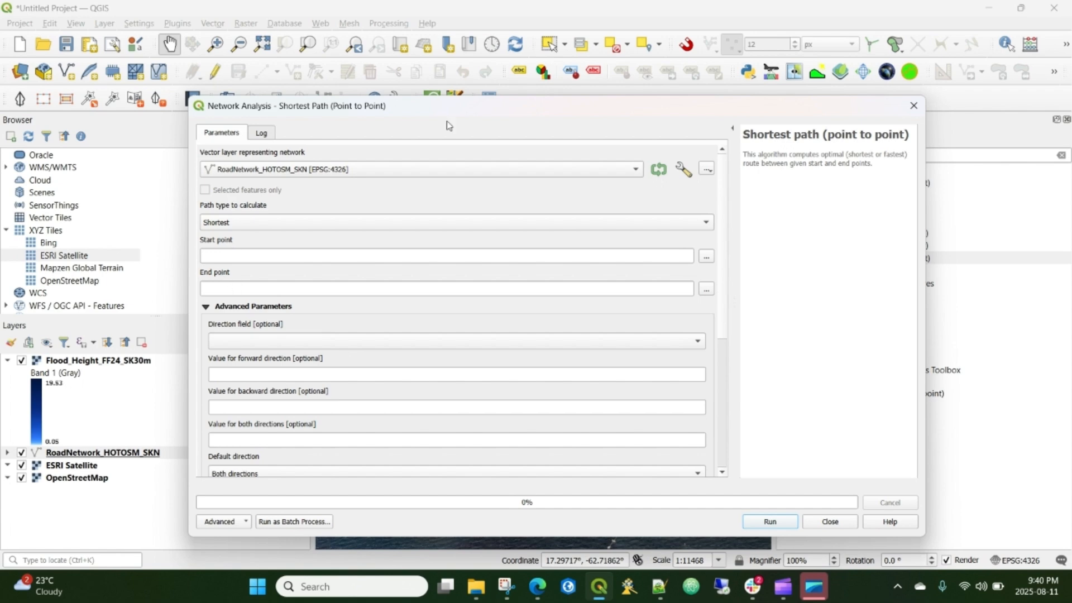
Step: Begin choosing the route's start point on the map and bring the flooded harbour area into a wider canvas
drag(354, 124, 284, 137)
click(637, 271)
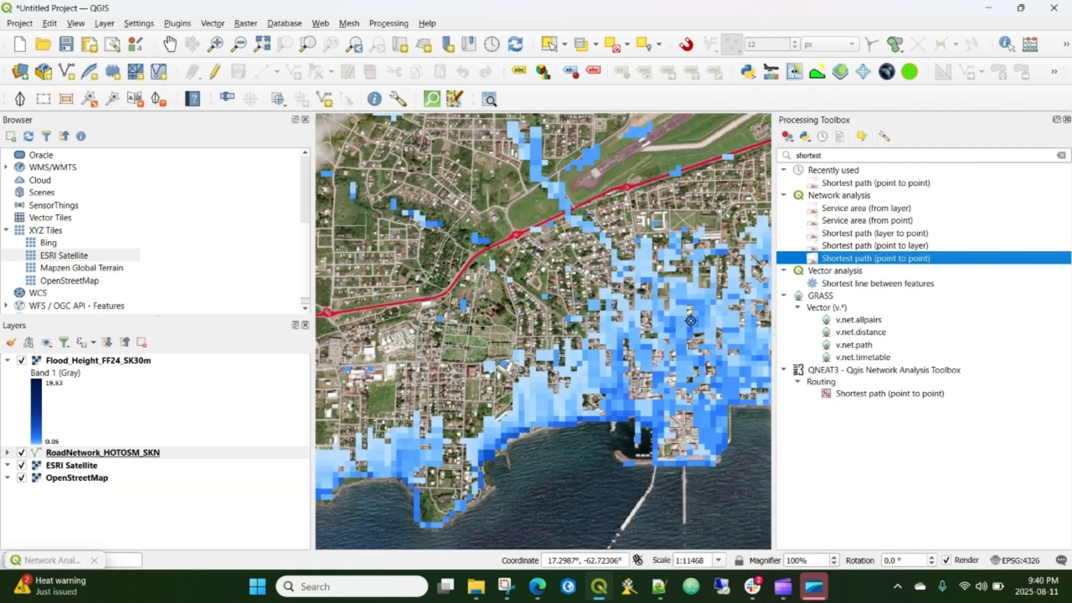
drag(774, 322, 895, 326)
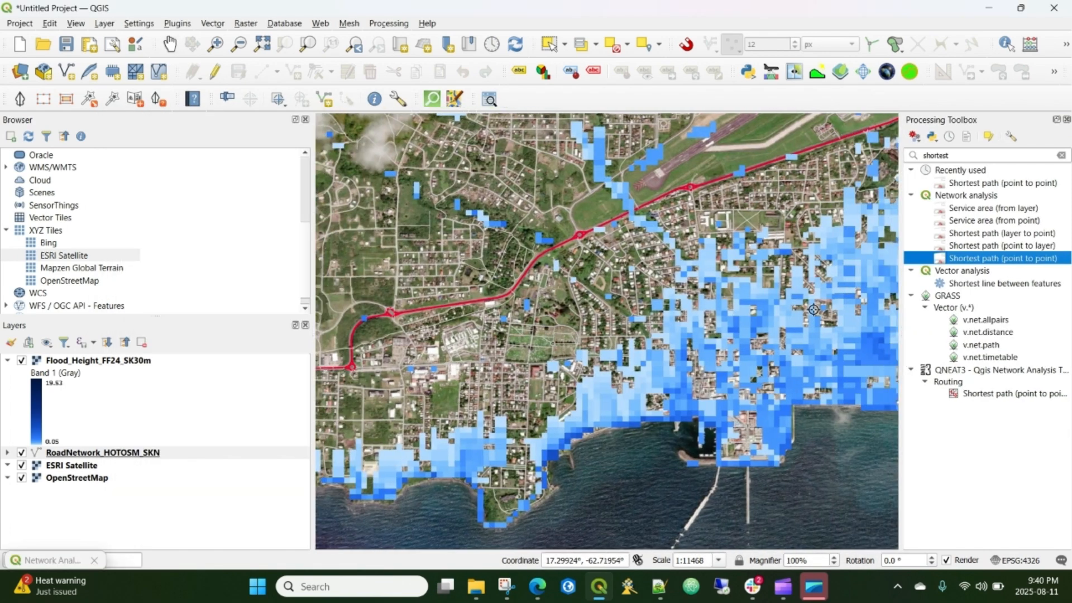
drag(814, 309, 466, 282)
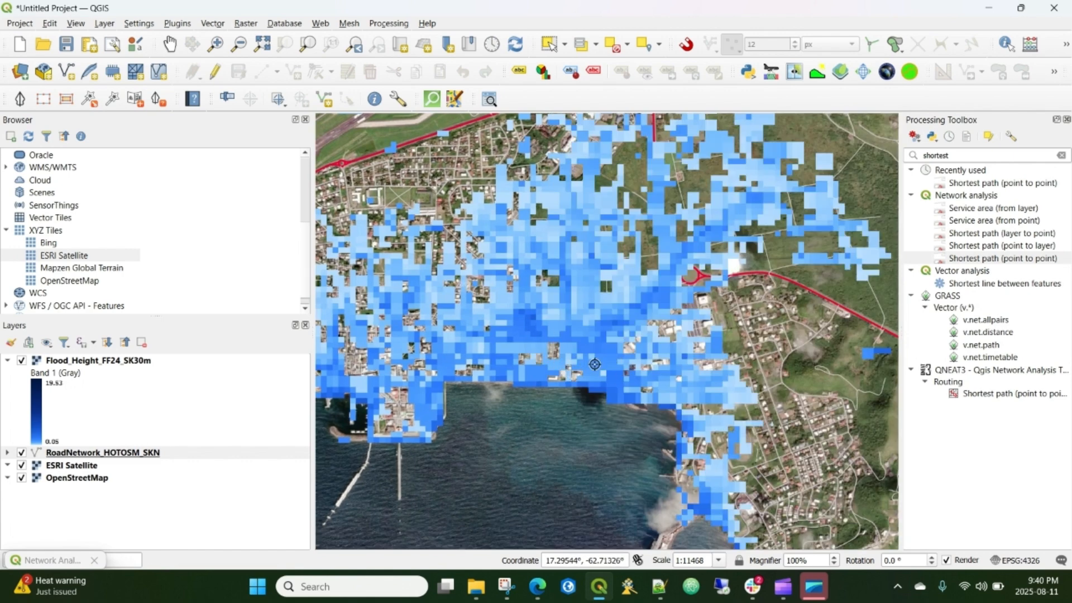
scroll(580, 363, up, 1)
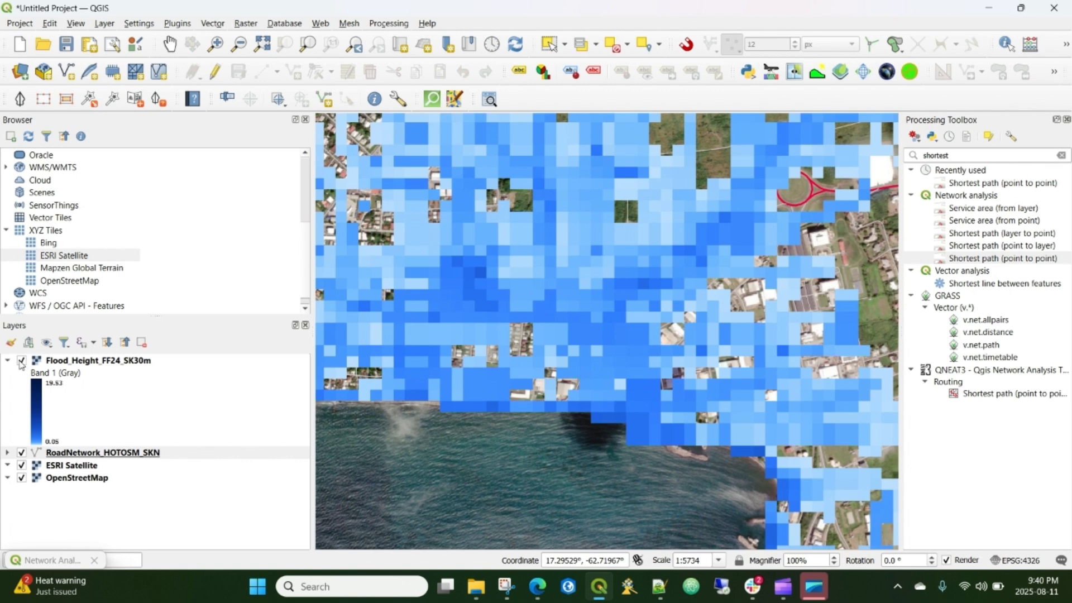
Step: Set the global opacity of the Flood_Height_FF24_SK30m layer to 60.8 % and apply it
click(79, 363)
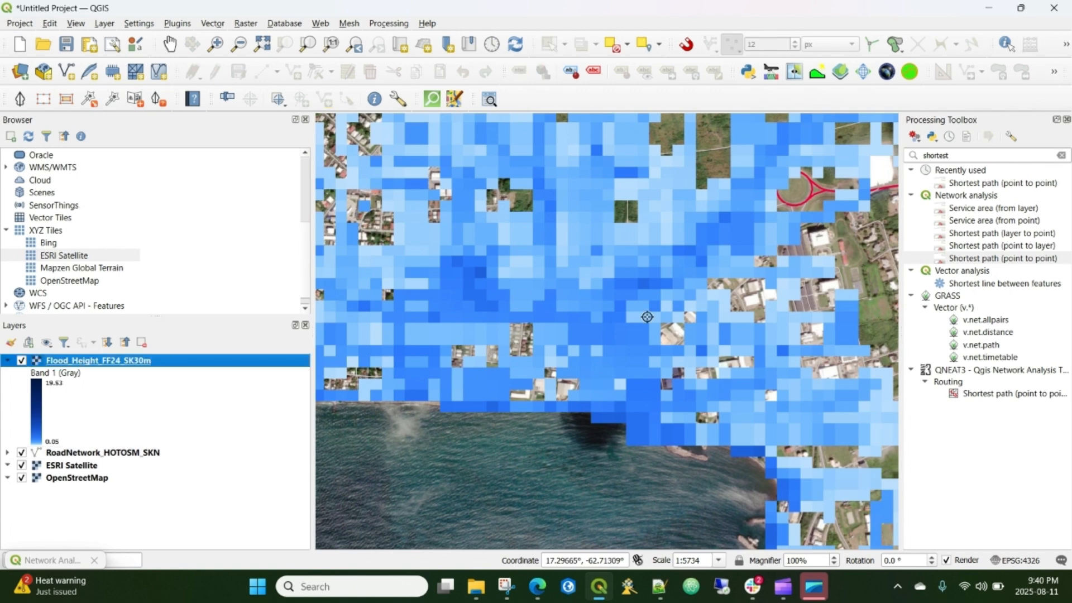
click(22, 361)
click(22, 361)
double_click(58, 363)
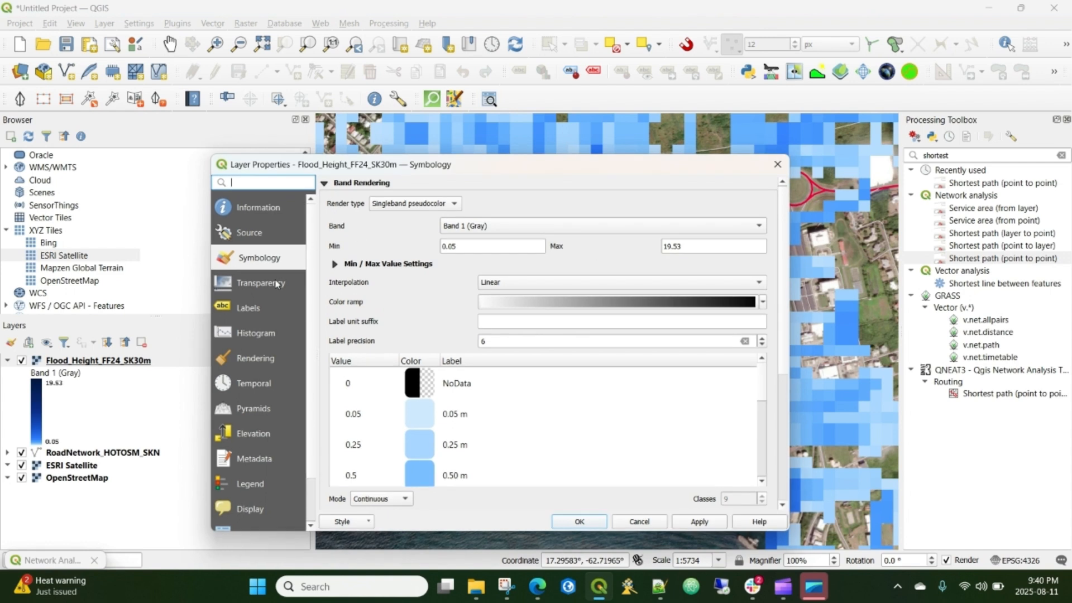
click(277, 285)
drag(677, 201, 542, 202)
click(698, 522)
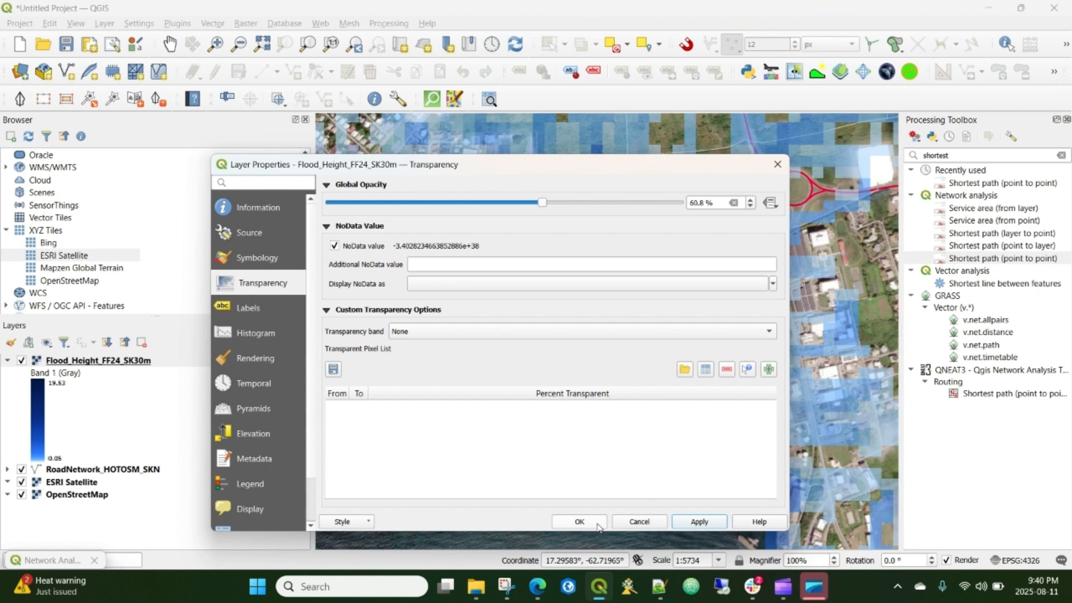
click(580, 521)
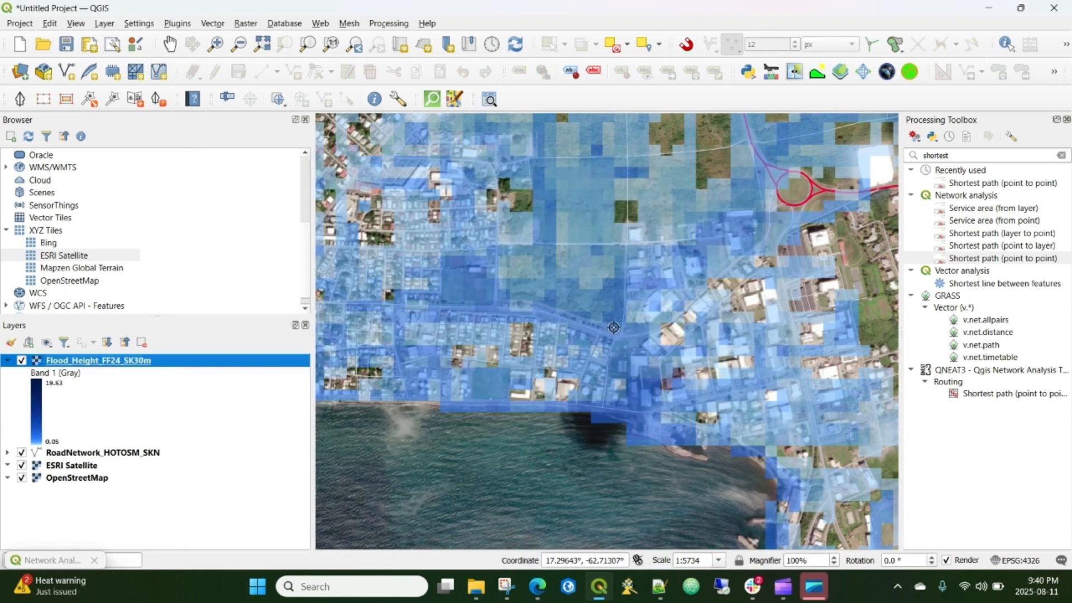
Step: Place the route's start point at about -62.717753, 17.295638 in the flooded waterfront blocks and check its marker on the map
scroll(638, 346, down, 1)
drag(577, 353, 685, 349)
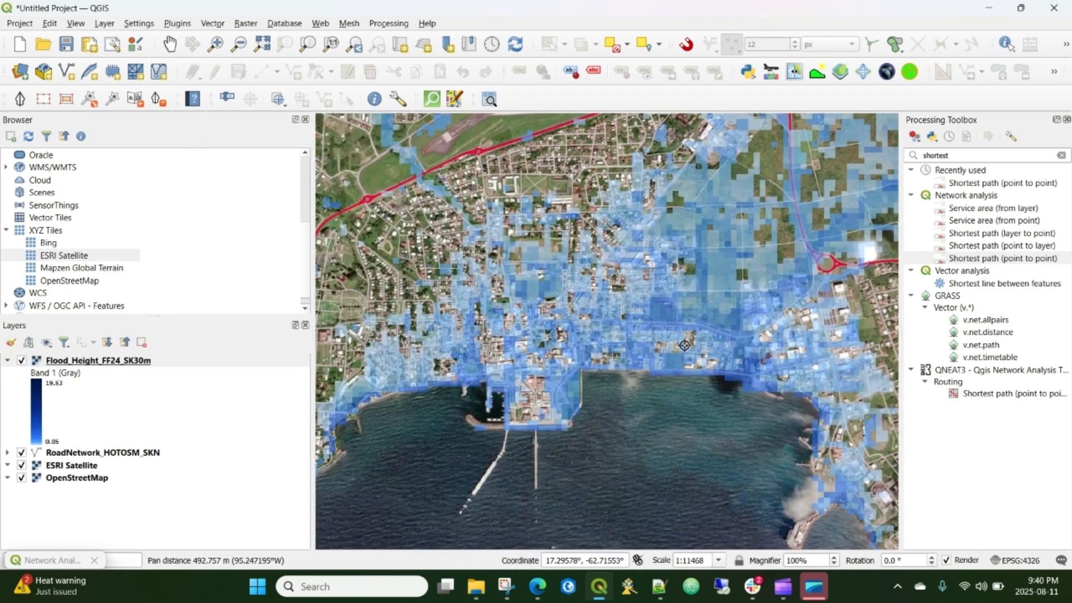
scroll(685, 350, up, 2)
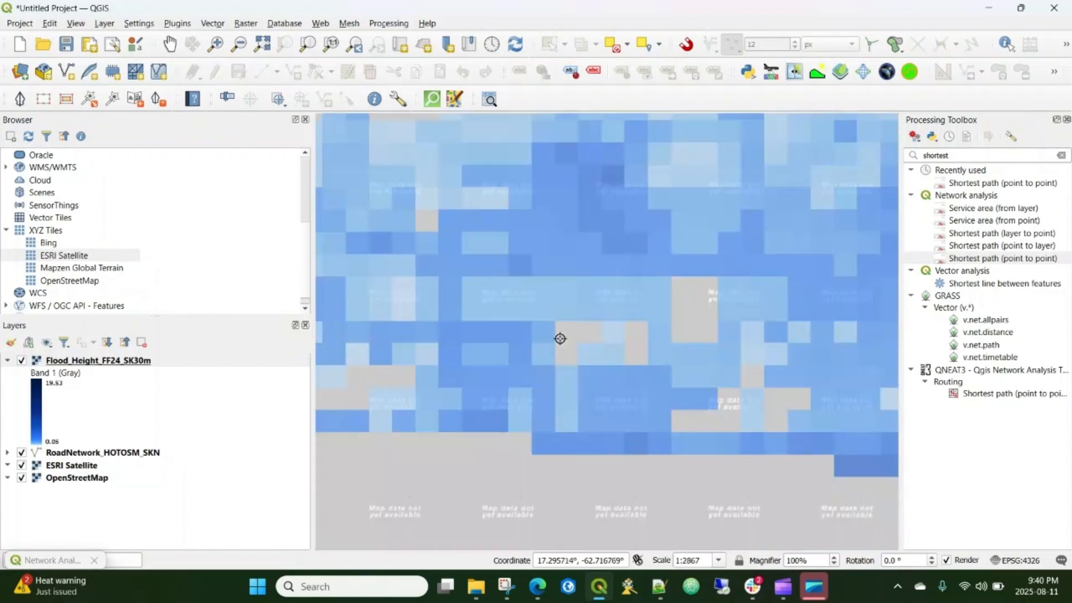
scroll(641, 356, down, 1)
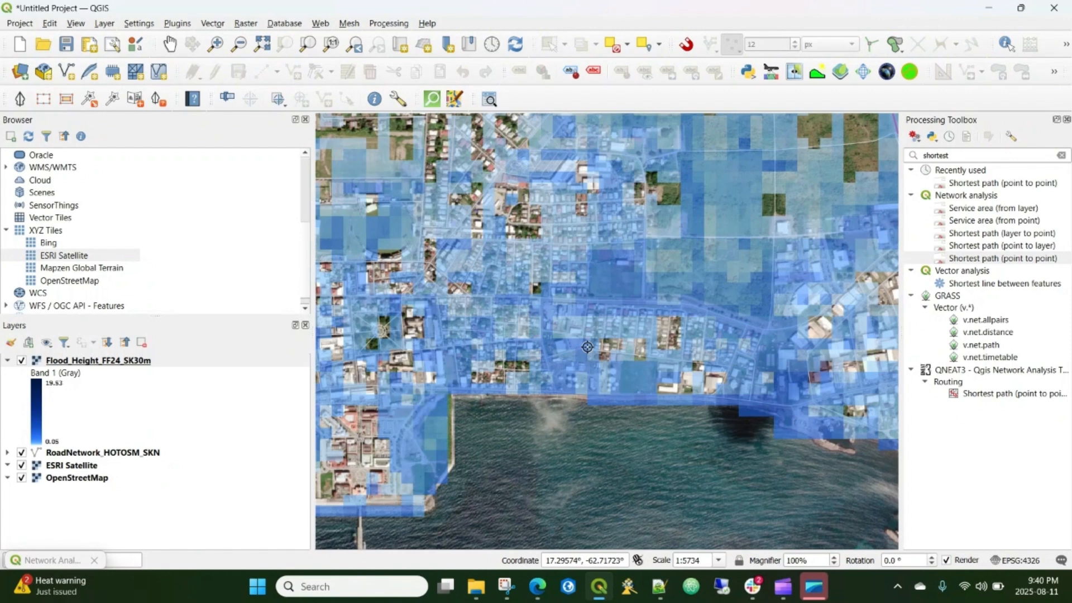
click(566, 351)
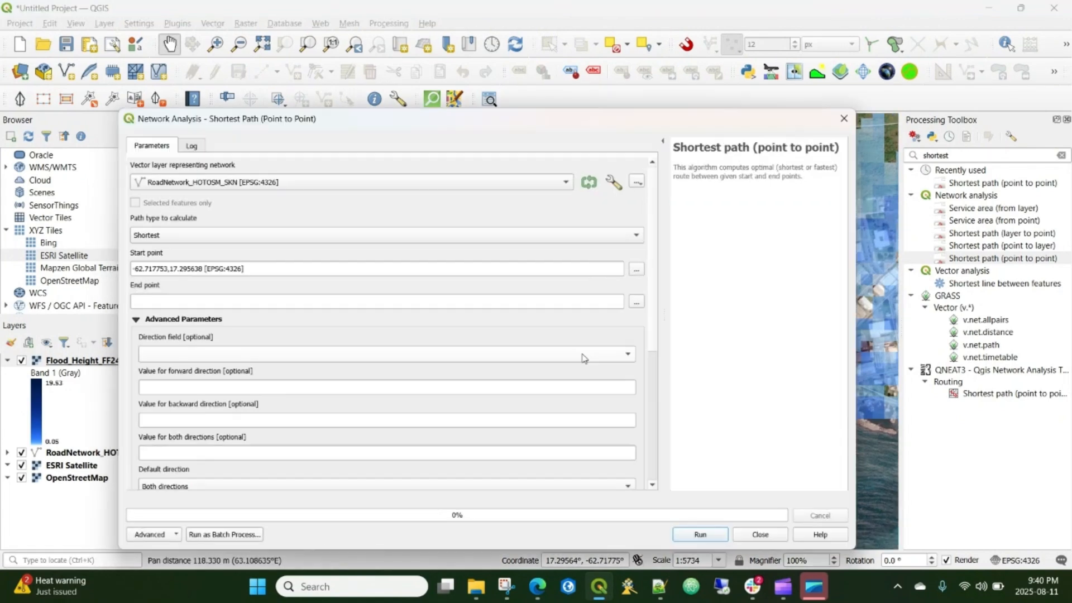
mouse_move(617, 125)
mouse_down()
mouse_move(577, 459)
mouse_move(626, 415)
mouse_up()
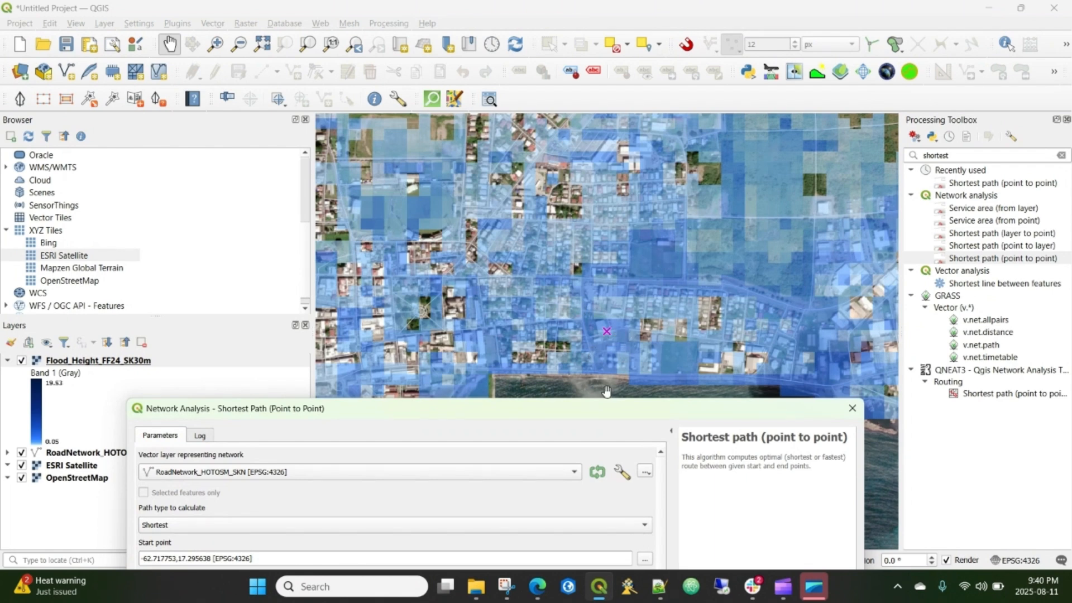
scroll(596, 348, down, 1)
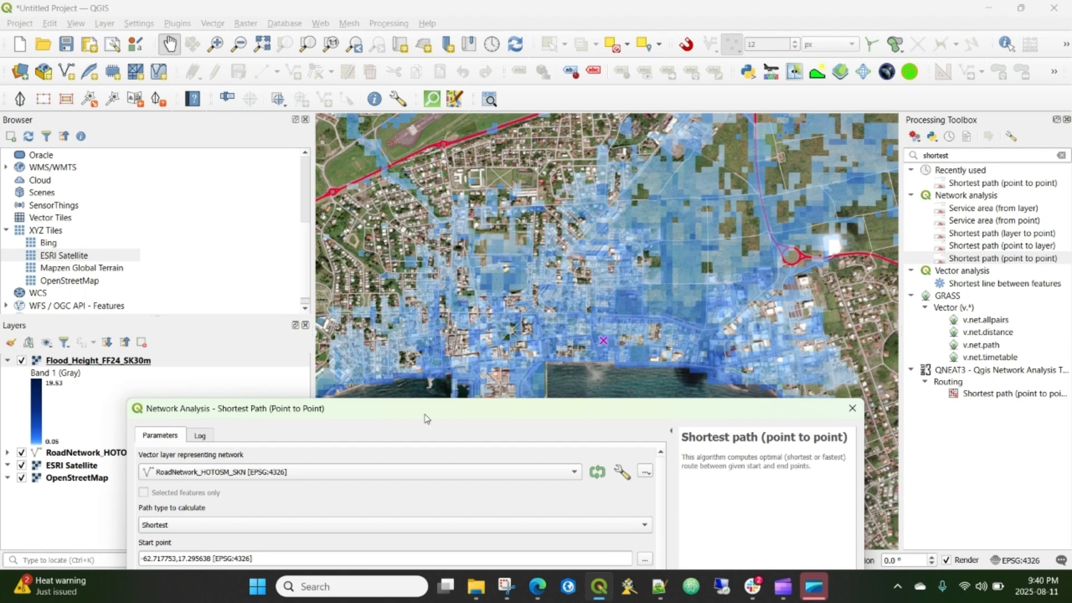
Step: Place the route's end point at about -62.732015, 17.300329 on unflooded ground inland, south of the main road
drag(425, 416, 502, 246)
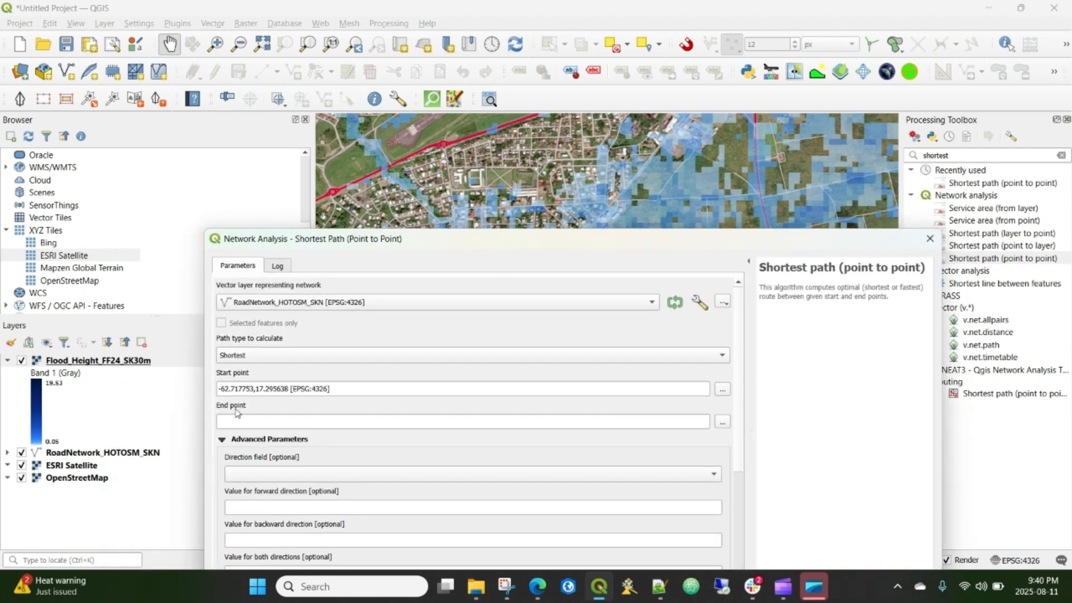
click(722, 421)
drag(411, 246, 679, 319)
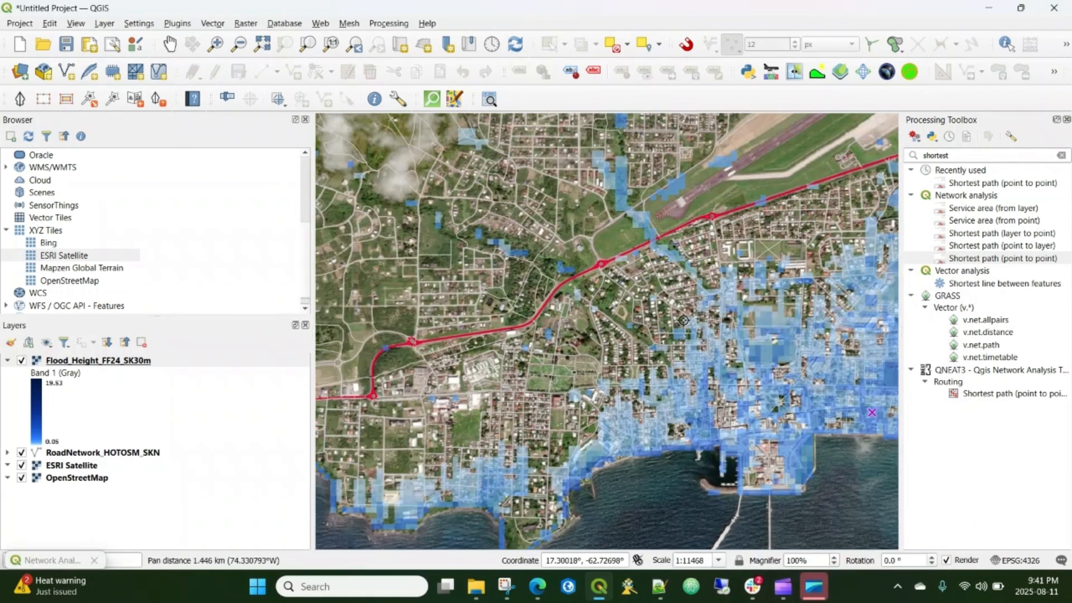
scroll(570, 343, up, 1)
scroll(571, 342, down, 1)
scroll(566, 335, up, 1)
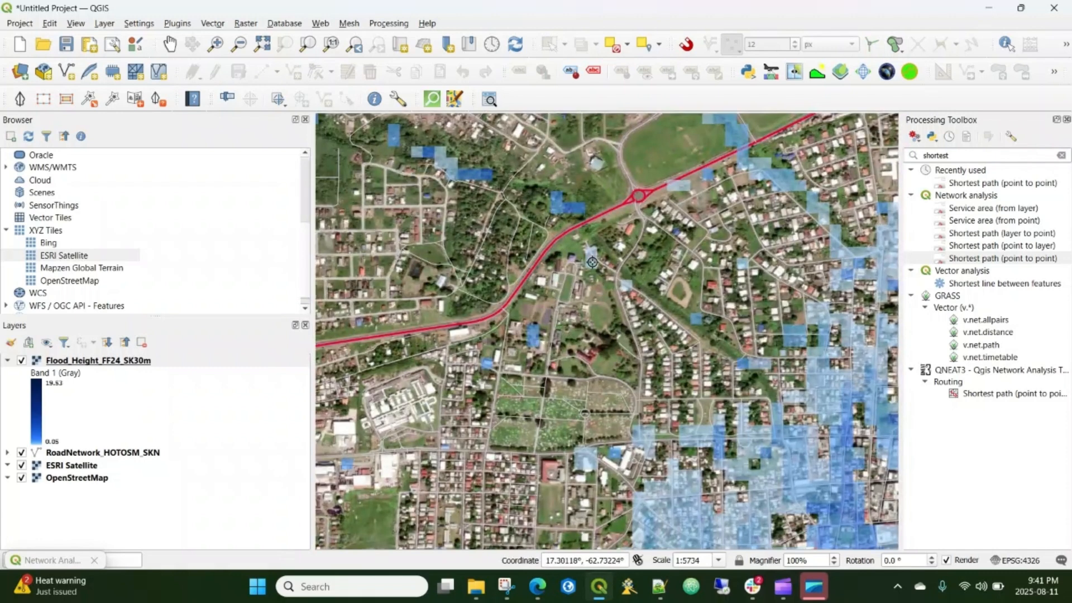
click(593, 304)
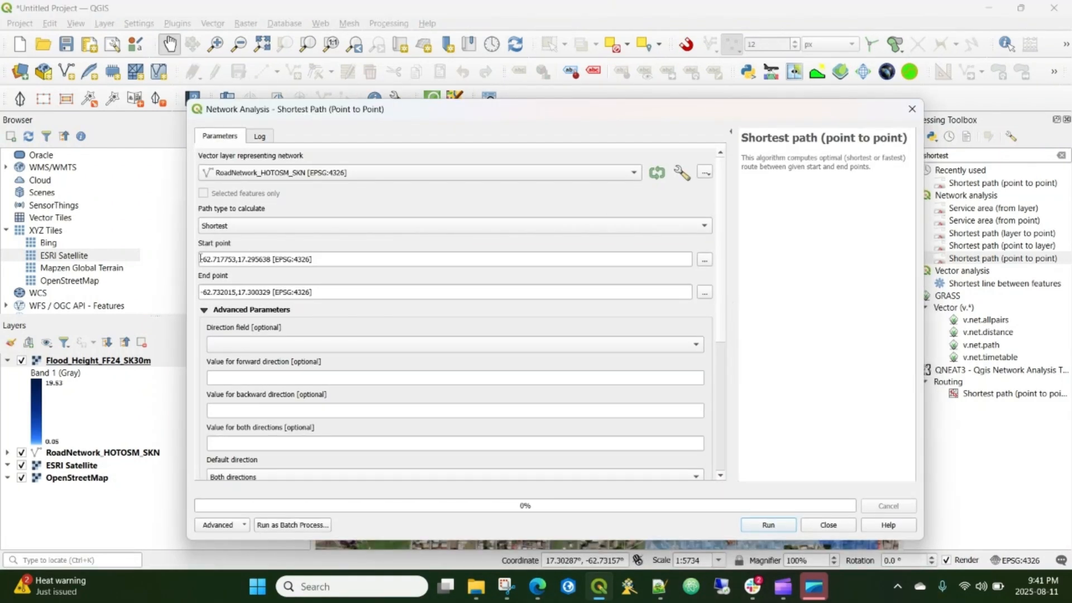
Step: Run the shortest path calculation with both directions, a default speed of 50 km/h and a temporary output layer, and close the tool
drag(200, 258, 232, 258)
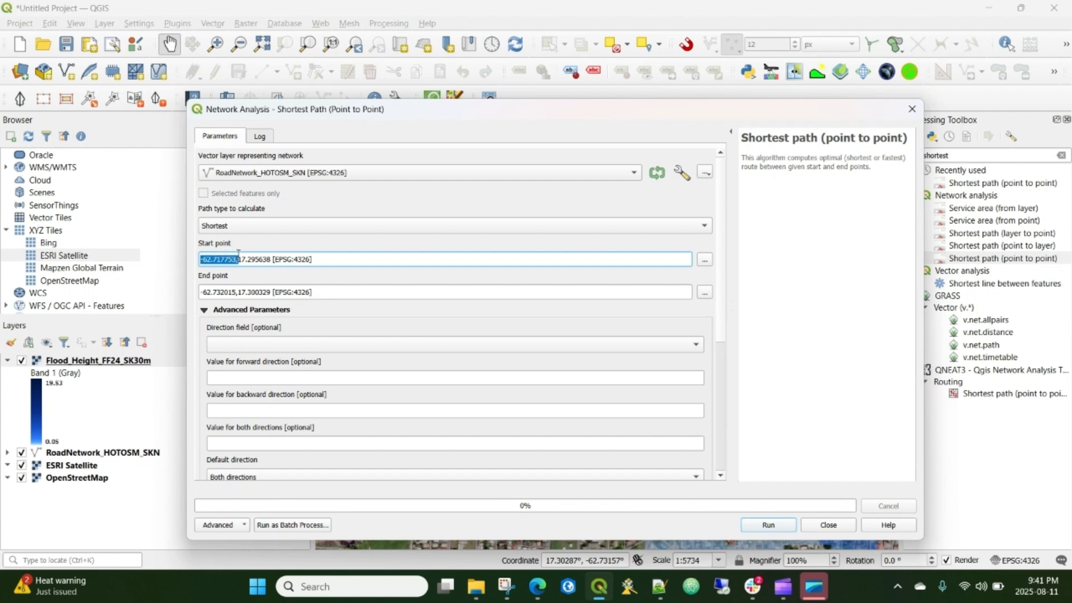
click(279, 260)
scroll(346, 266, down, 1)
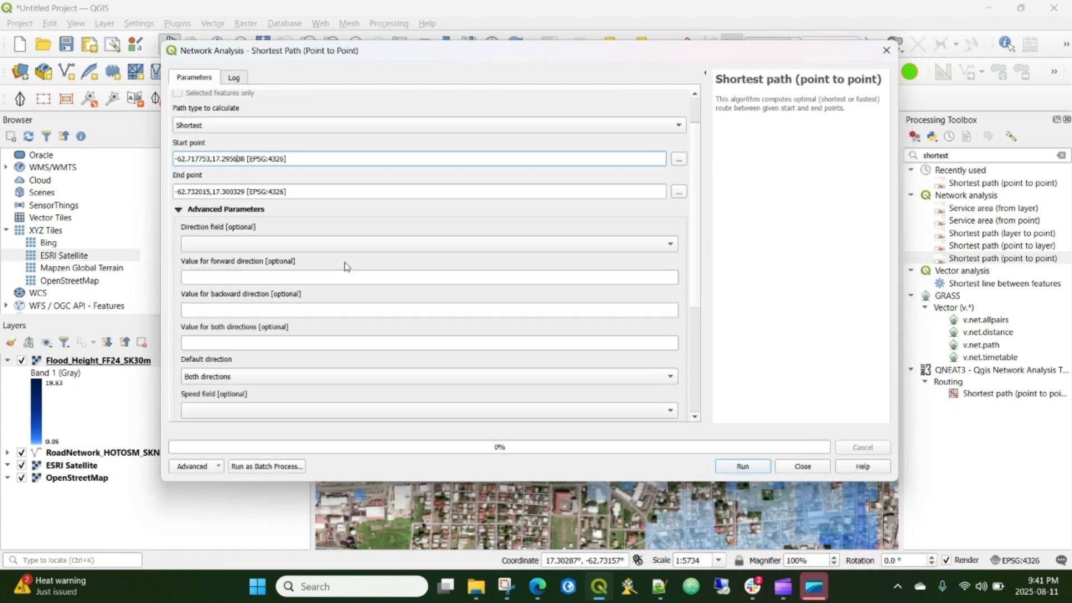
scroll(691, 194, down, 4)
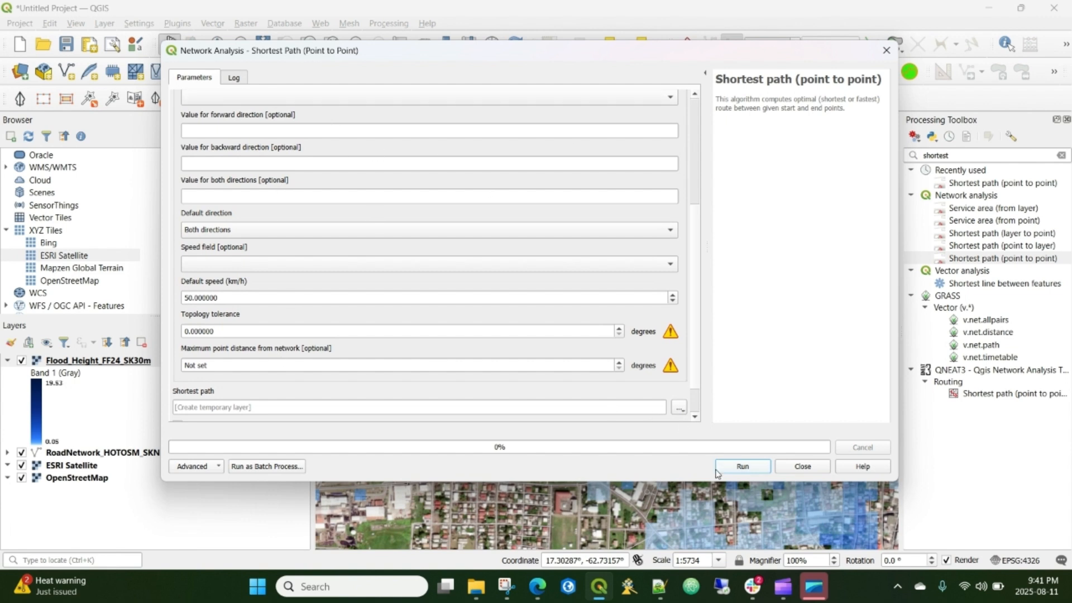
scroll(701, 366, down, 1)
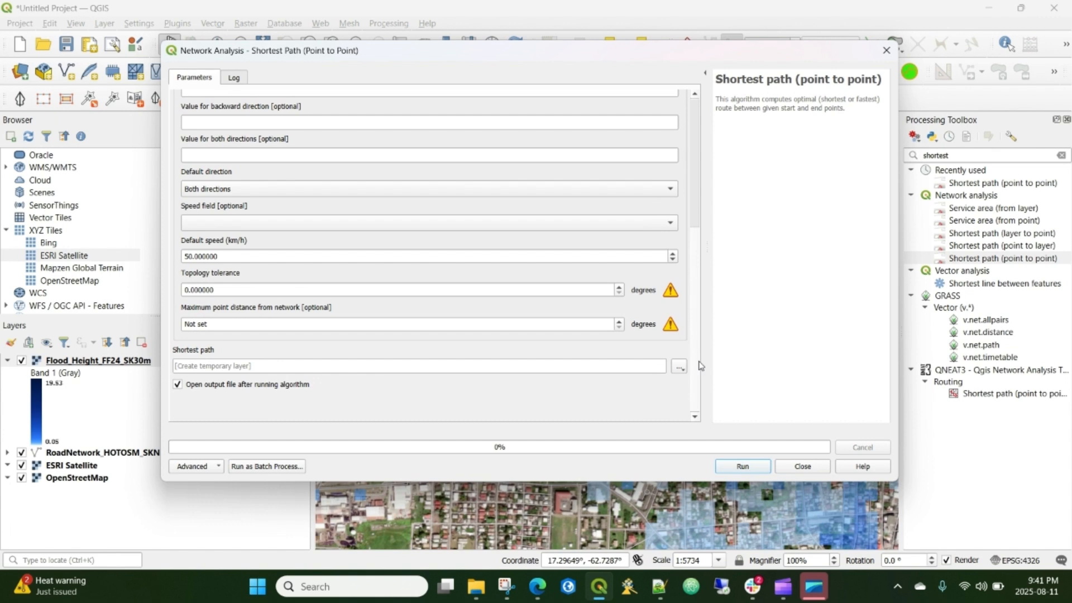
click(742, 467)
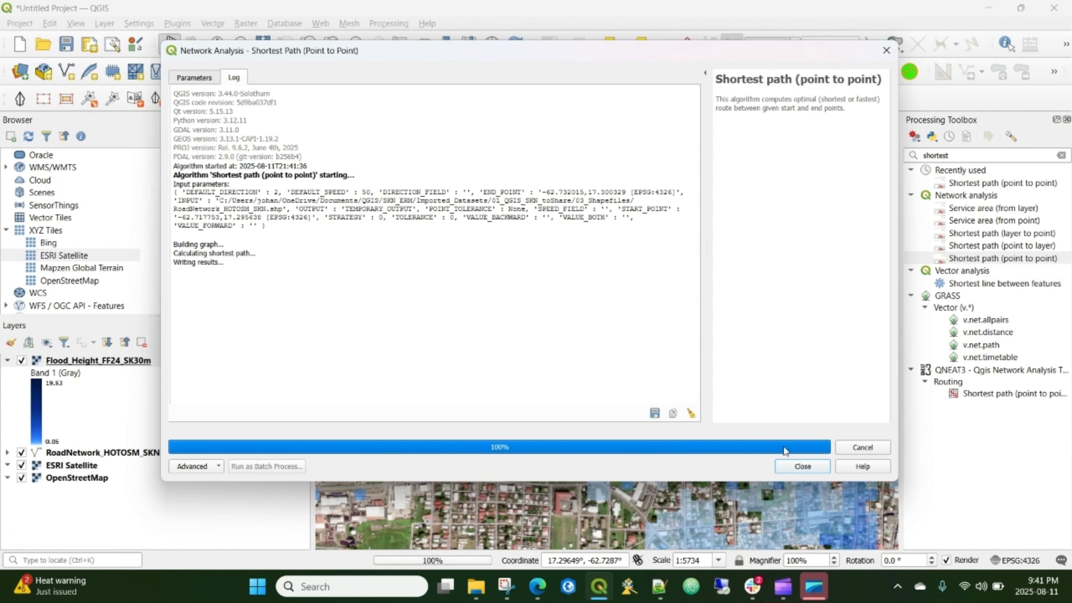
click(803, 467)
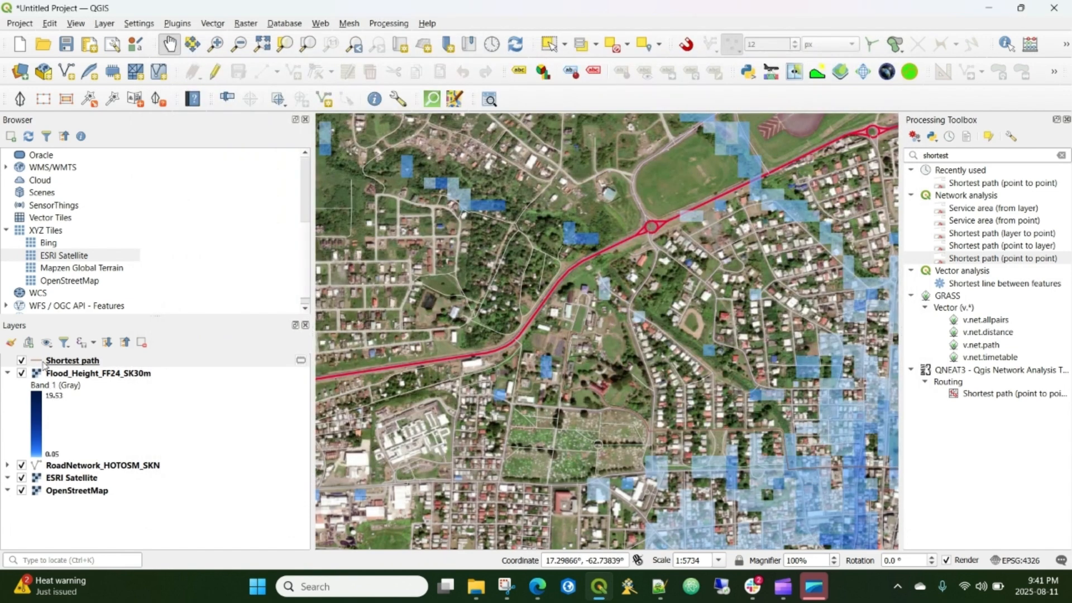
Step: Hide the RoadNetwork_HOTOSM_SKN layer and give the Shortest path layer the effect neon line symbol
click(21, 466)
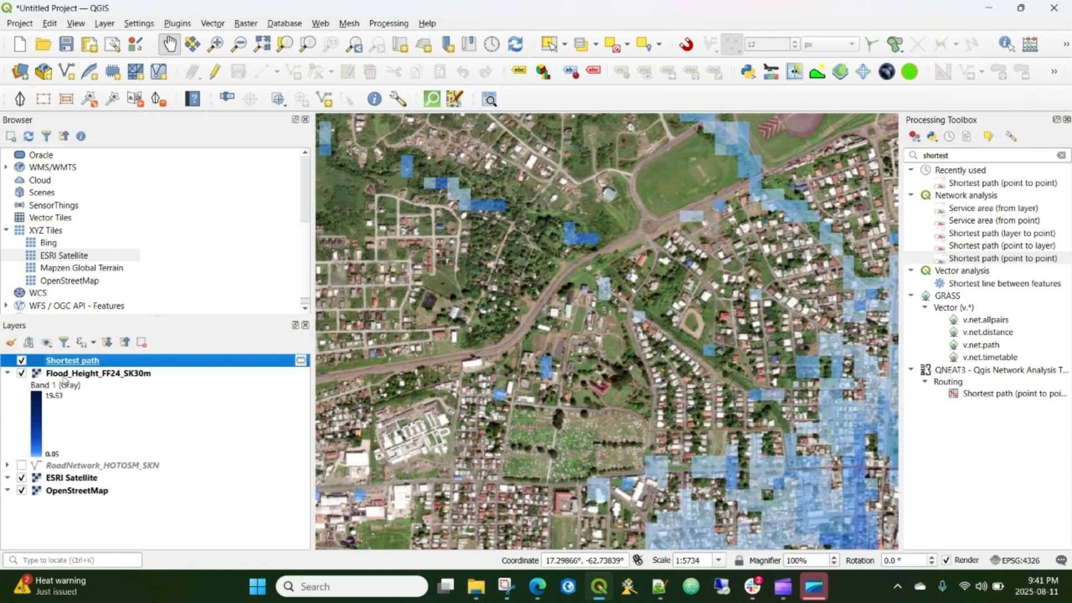
drag(730, 381, 523, 290)
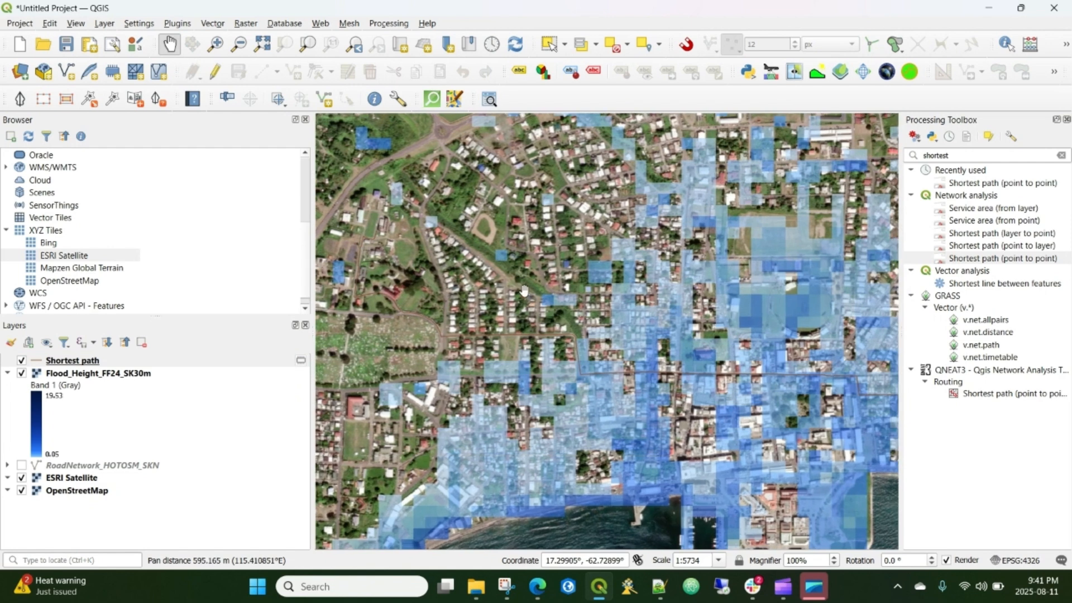
click(41, 363)
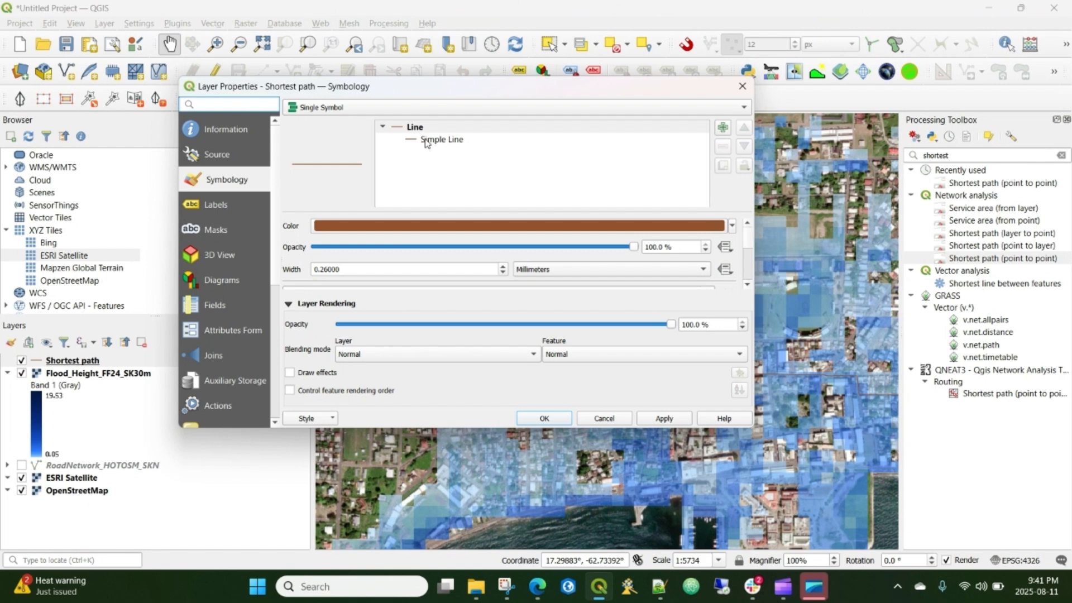
click(426, 140)
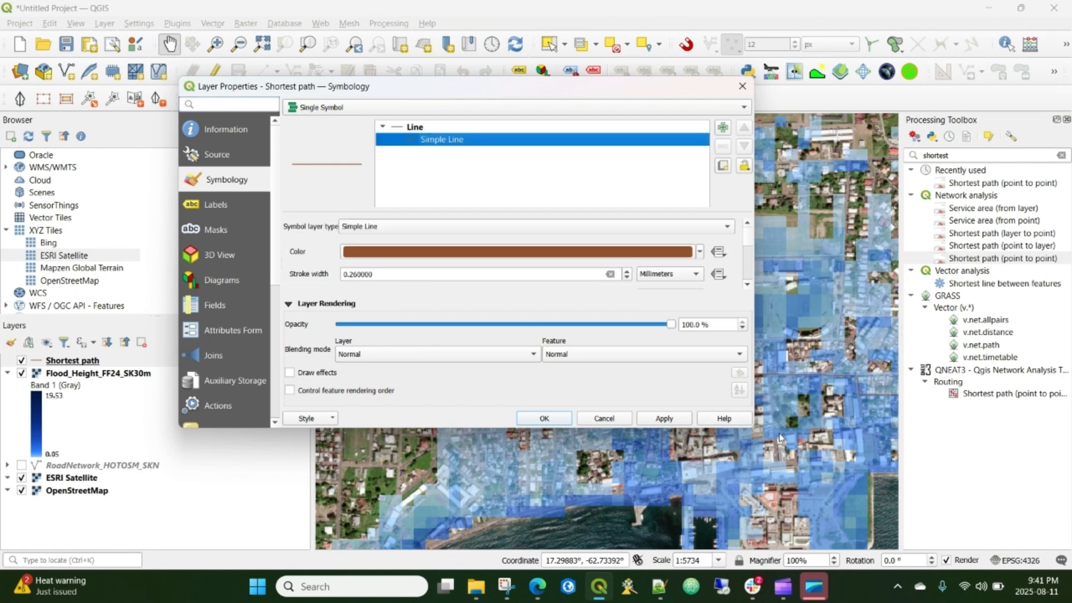
click(414, 128)
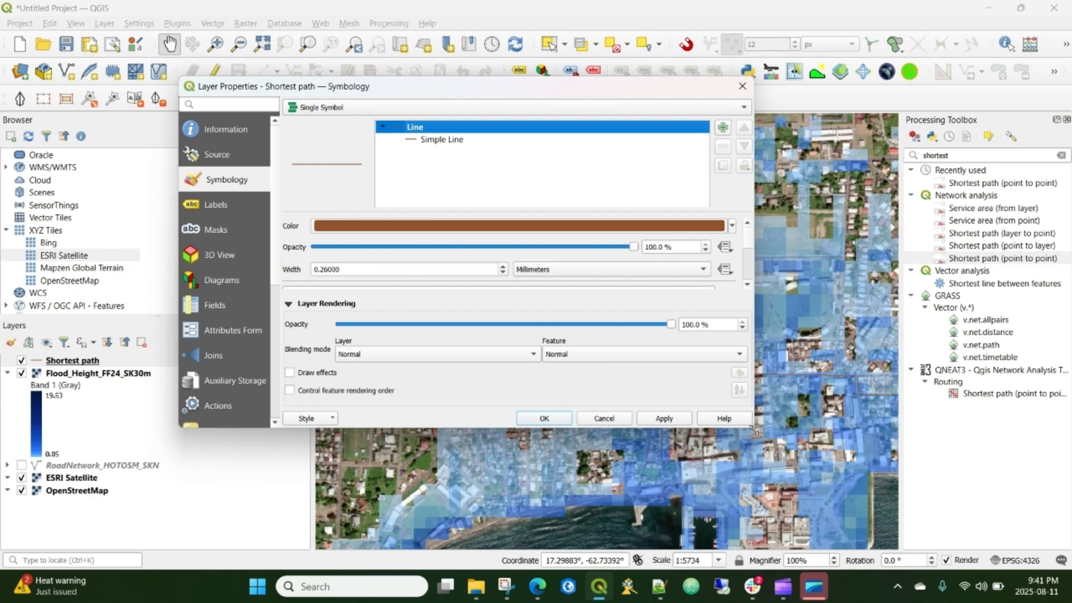
drag(755, 430, 913, 546)
scroll(775, 342, down, 2)
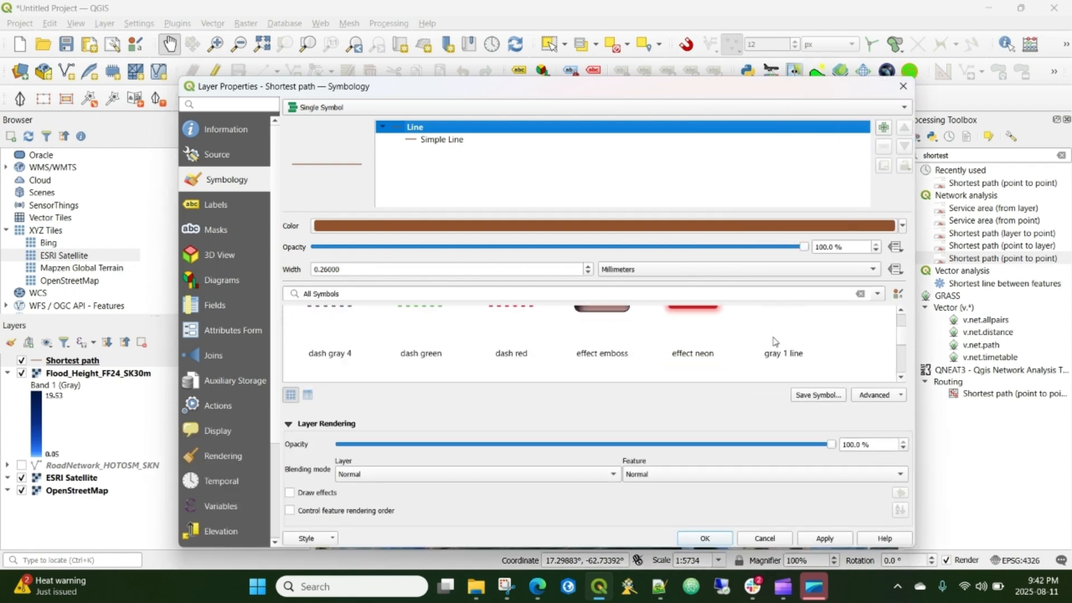
click(688, 321)
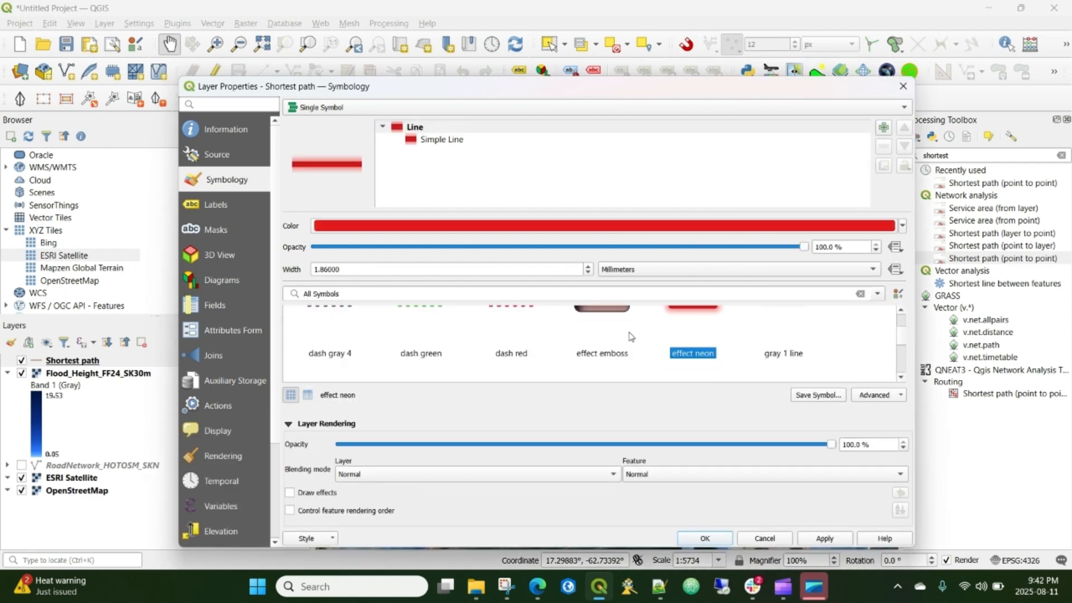
scroll(631, 336, up, 1)
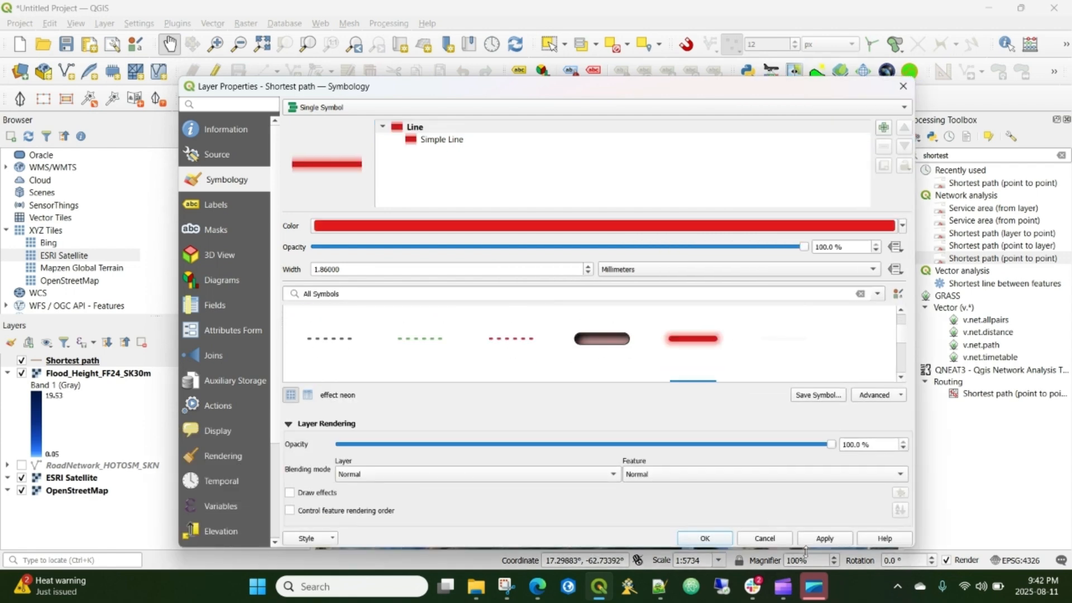
click(705, 537)
scroll(659, 386, down, 1)
drag(650, 414, 609, 409)
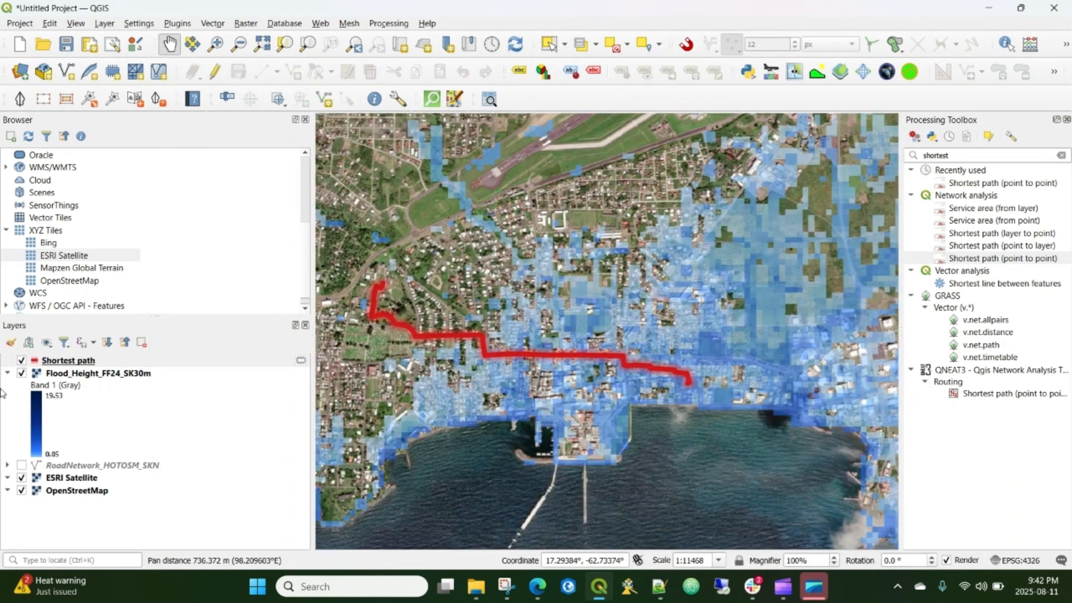
Step: Rename the Shortest path layer as EvacRoute_1
click(71, 364)
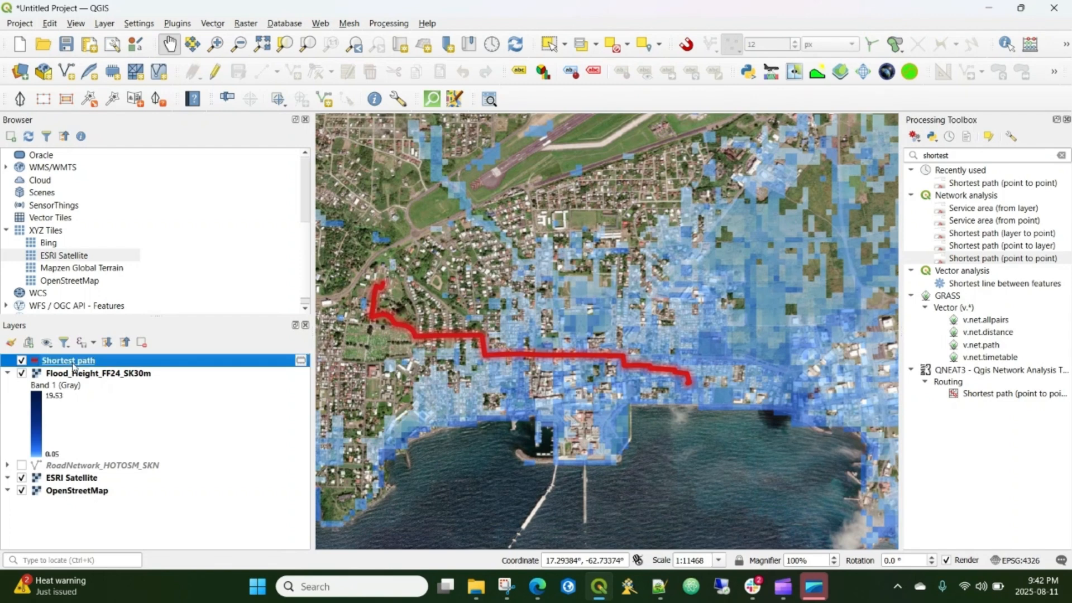
right_click(74, 367)
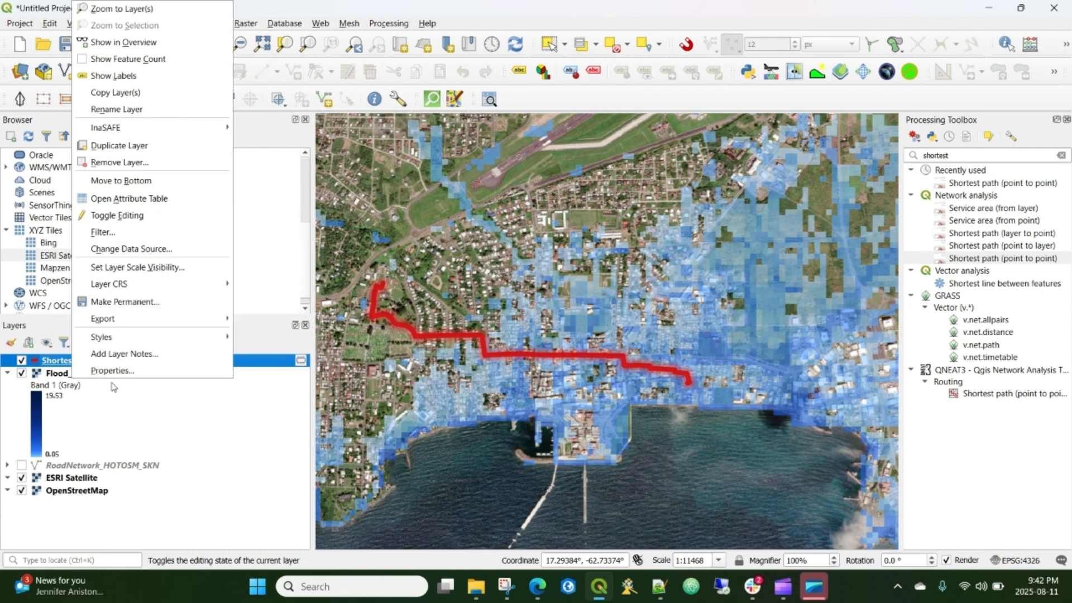
click(116, 109)
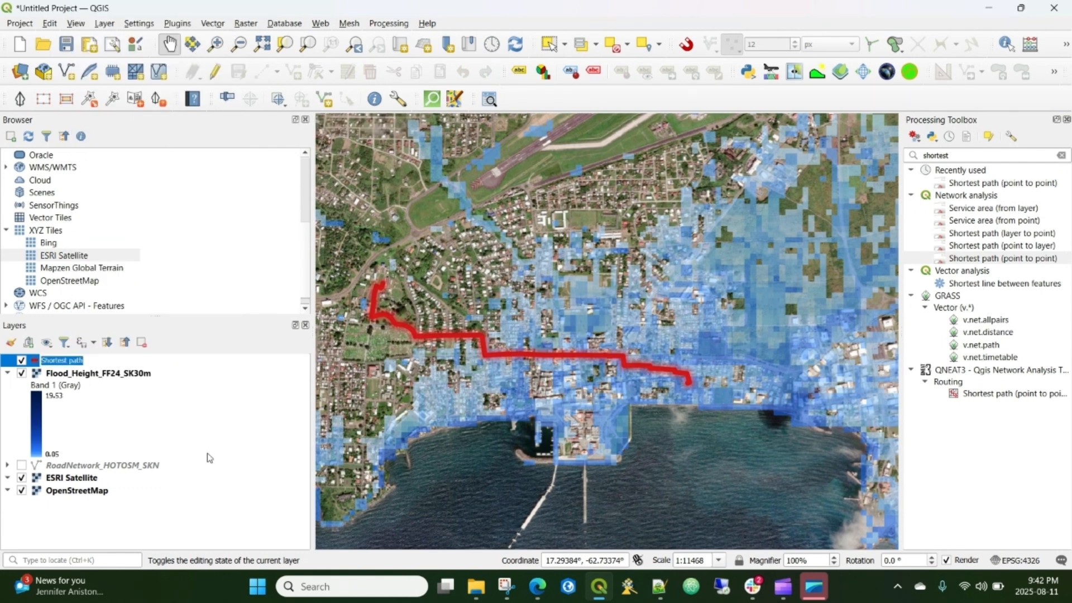
text(EvacRoute_1)
key(Return)
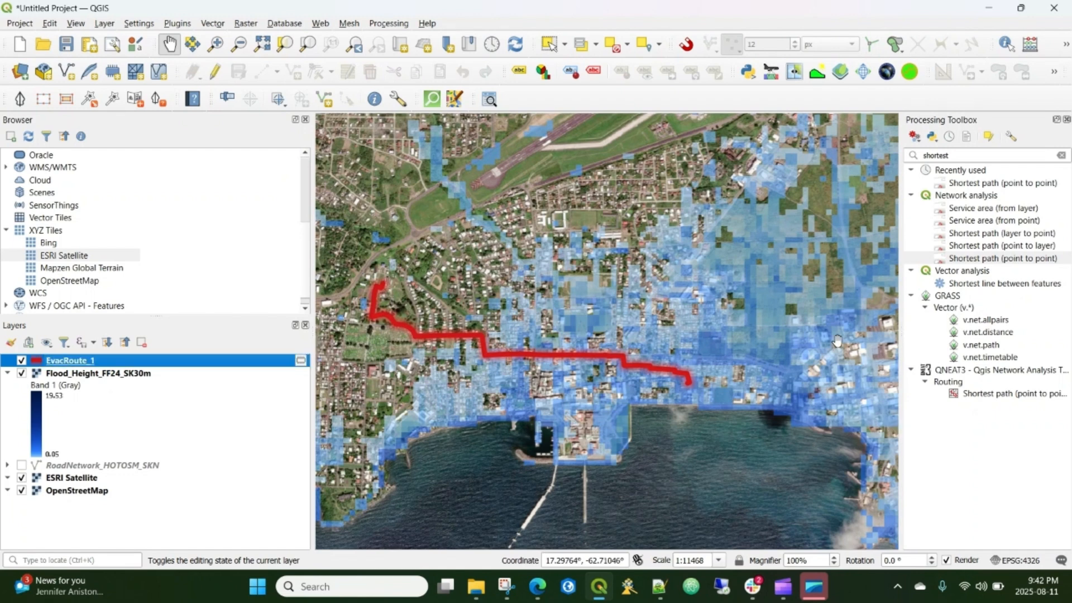
Step: Examine the evacuation route from its flooded waterfront start to its inland end against the flood height layer
scroll(662, 405, up, 3)
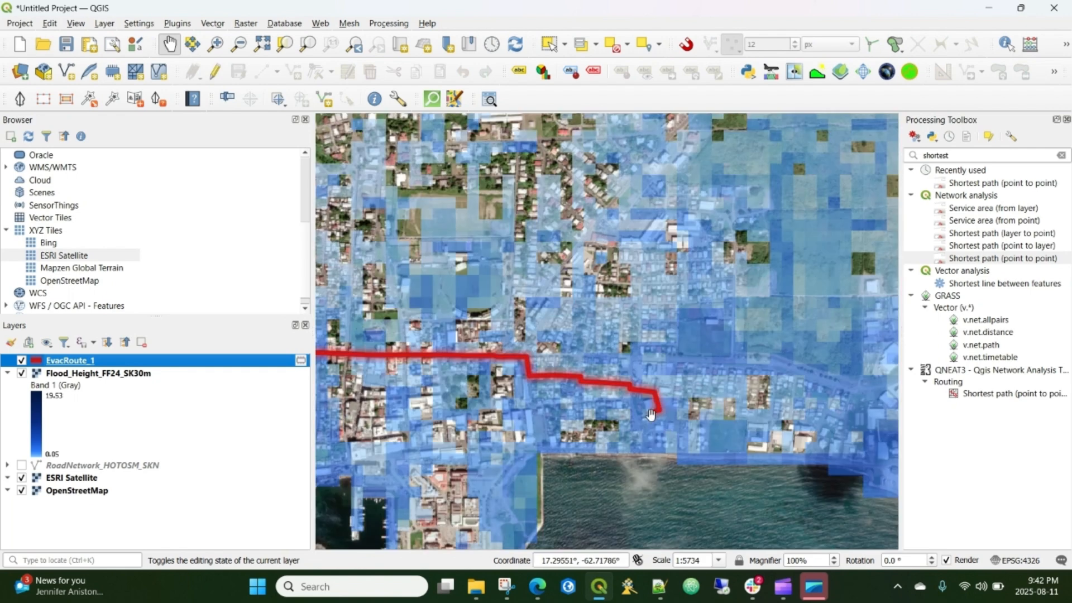
drag(461, 391, 818, 430)
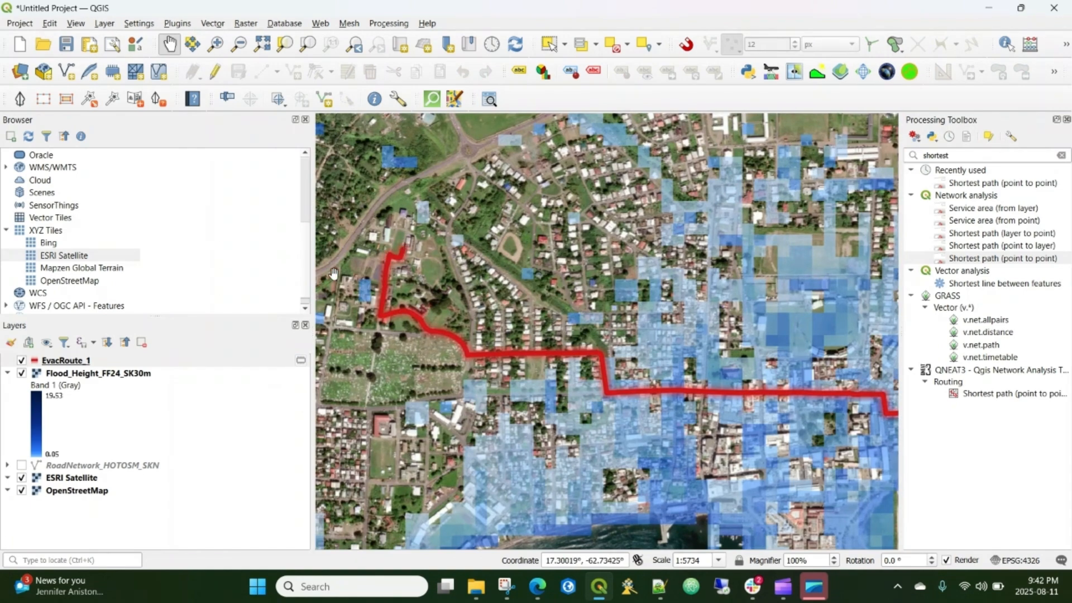
drag(809, 438, 467, 313)
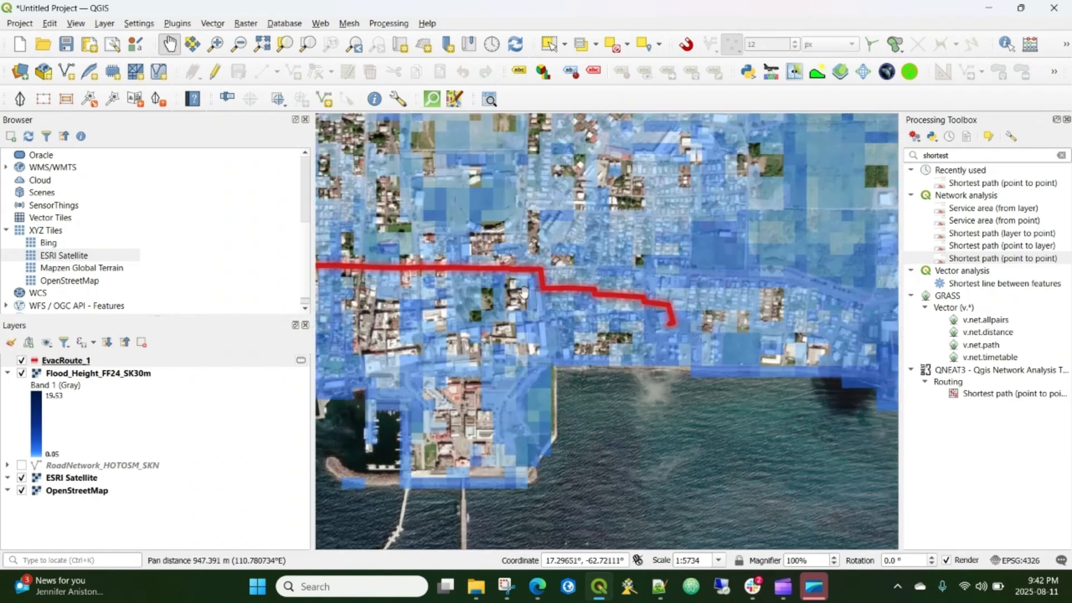
drag(441, 251, 720, 331)
scroll(670, 394, down, 1)
scroll(772, 399, up, 1)
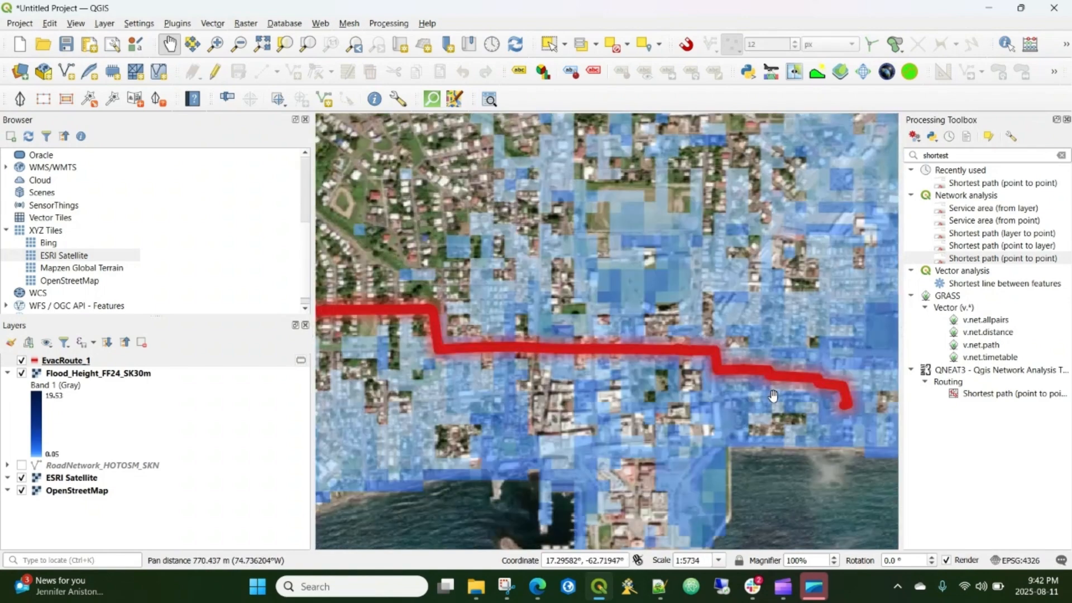
drag(875, 403, 765, 389)
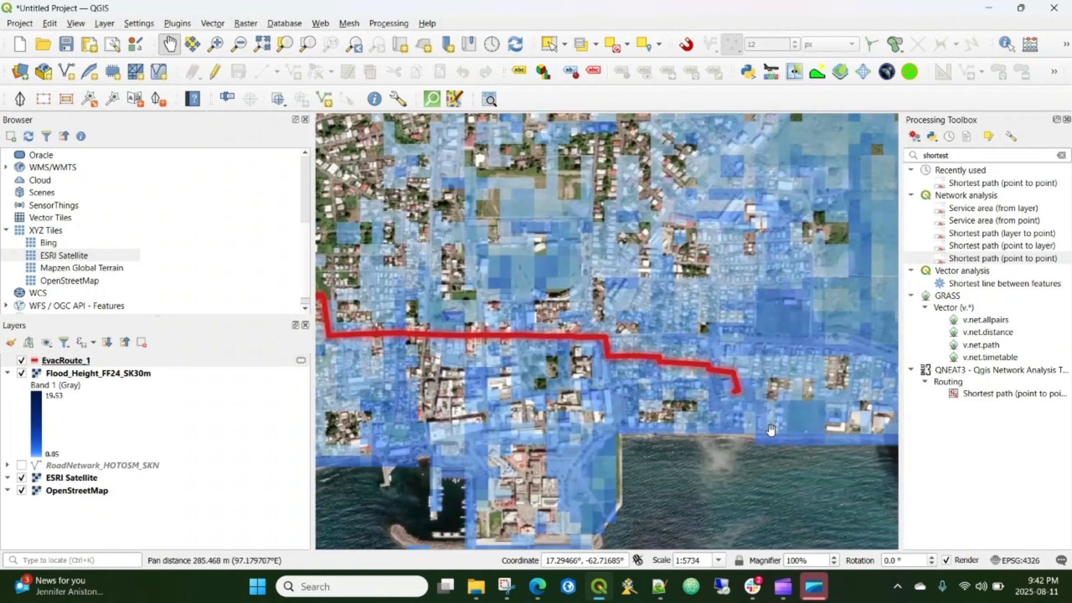
scroll(770, 428, down, 1)
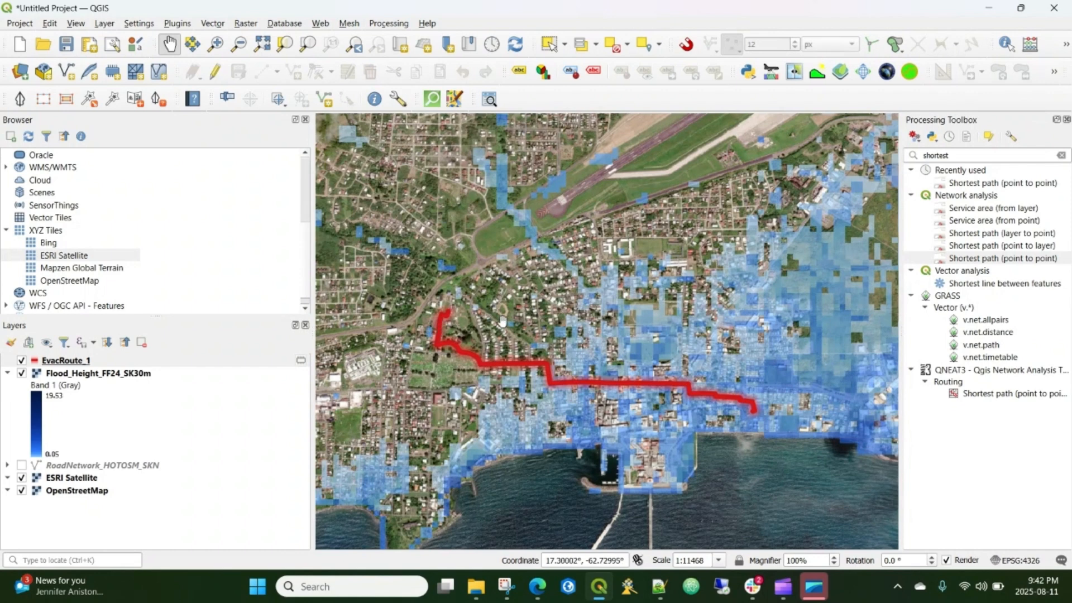
drag(490, 352, 405, 300)
drag(689, 384, 596, 392)
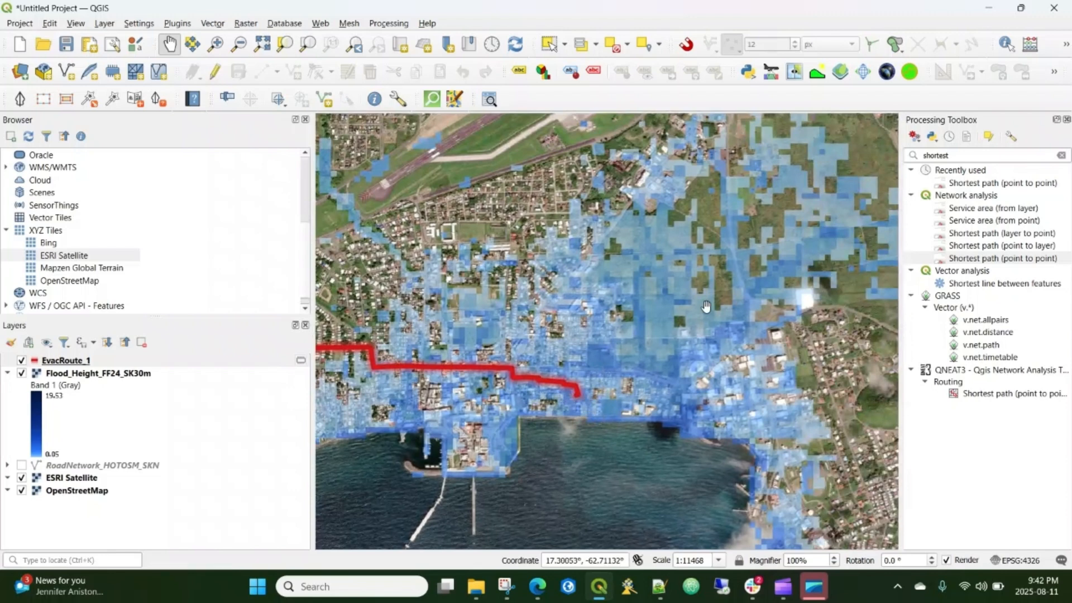
drag(498, 419, 636, 465)
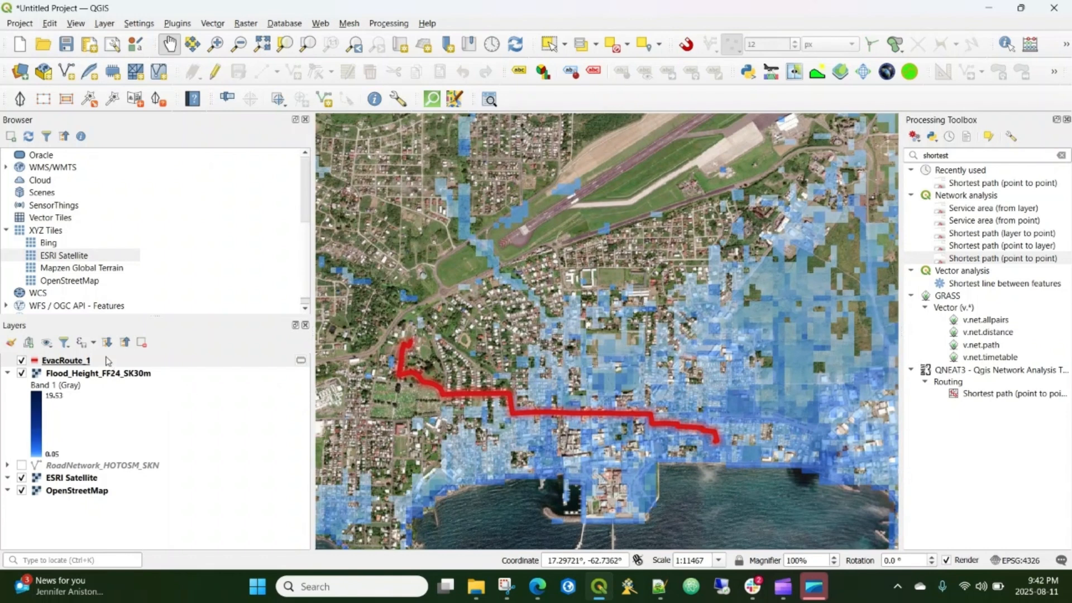
Step: Review the inputs of the Shortest path (point to point) tool without running it, and close it
double_click(983, 258)
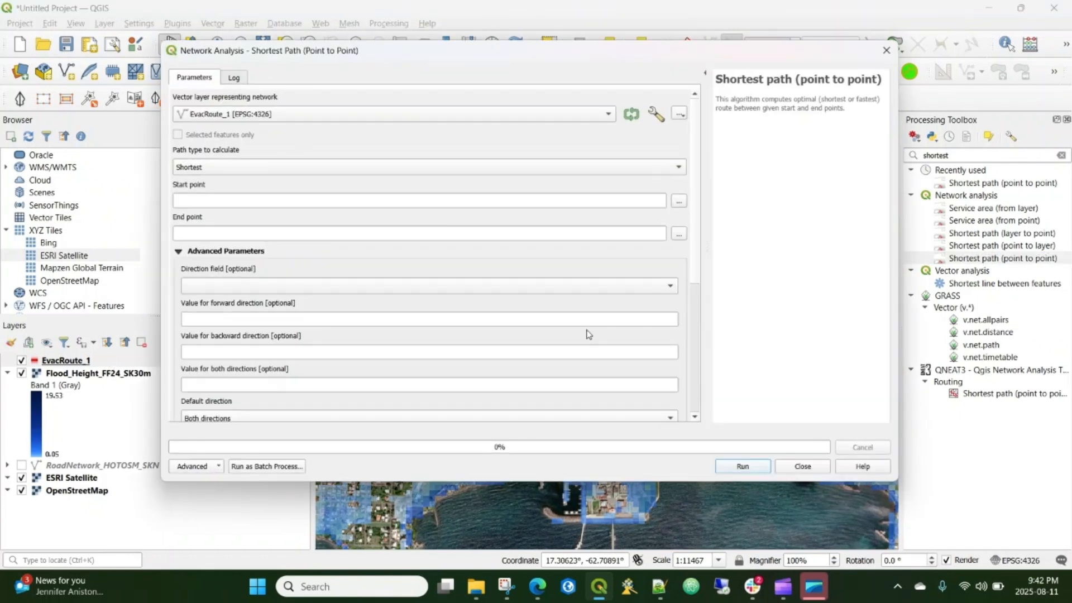
click(804, 467)
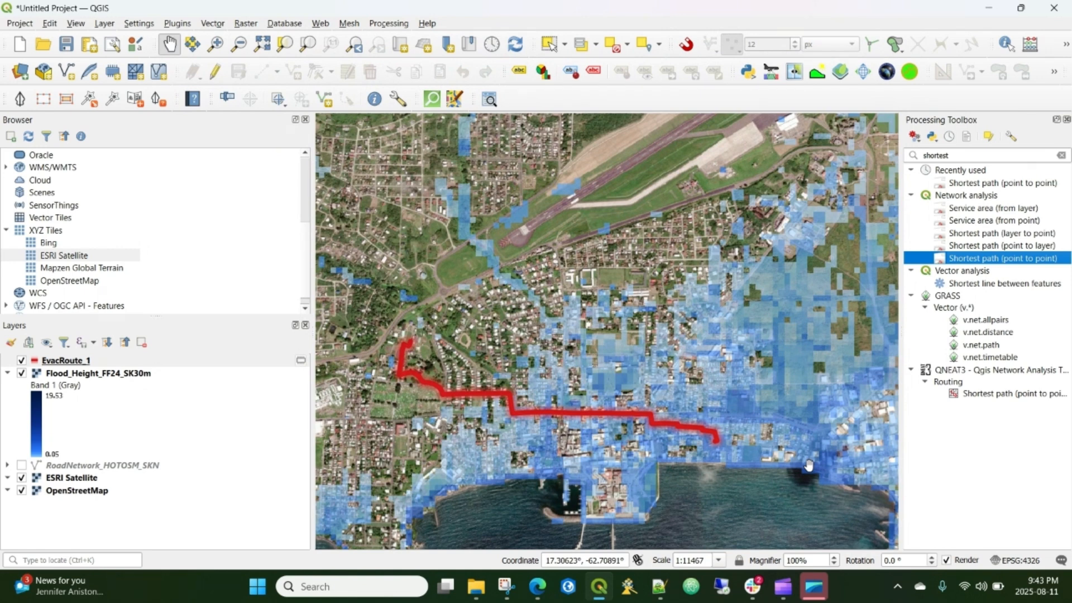
Step: Compare the evacuation route with the wider flood extent around the harbour and airport, and select the EvacRoute_1 layer
drag(638, 371, 670, 373)
scroll(635, 331, down, 1)
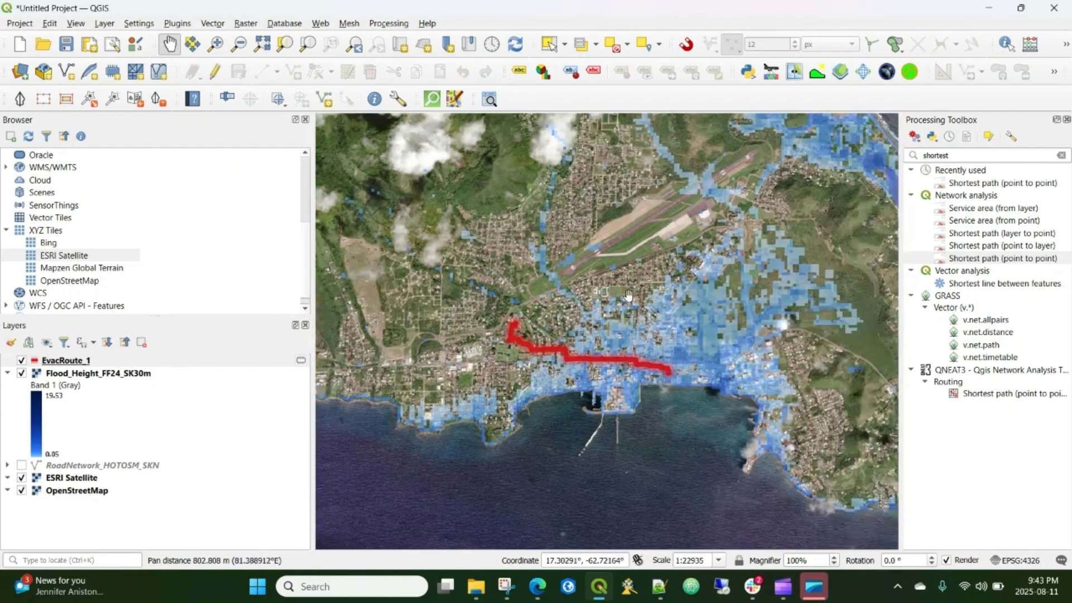
scroll(637, 333, up, 1)
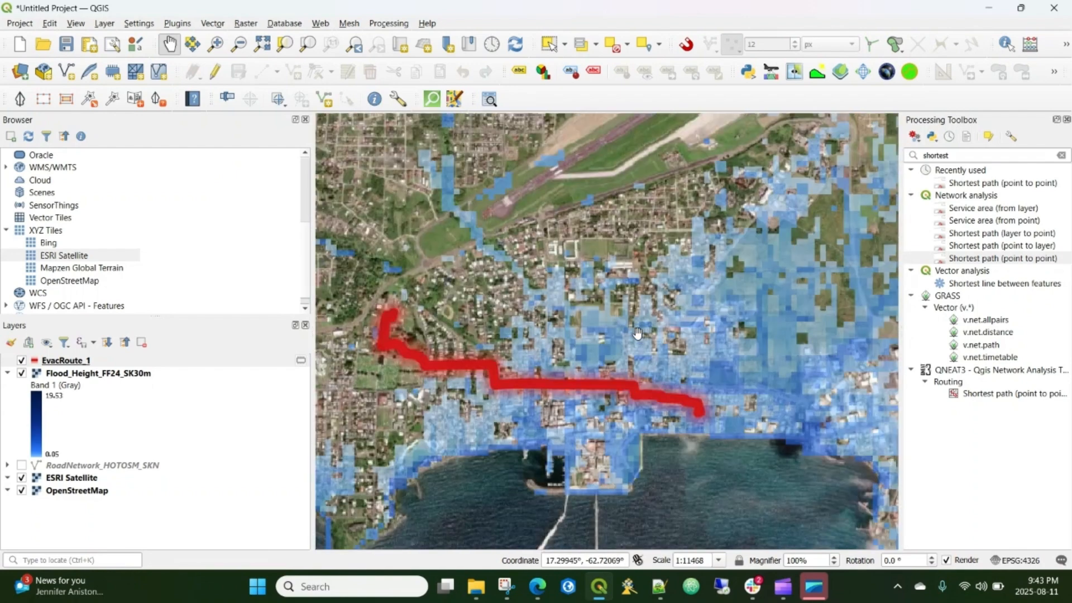
scroll(637, 333, down, 1)
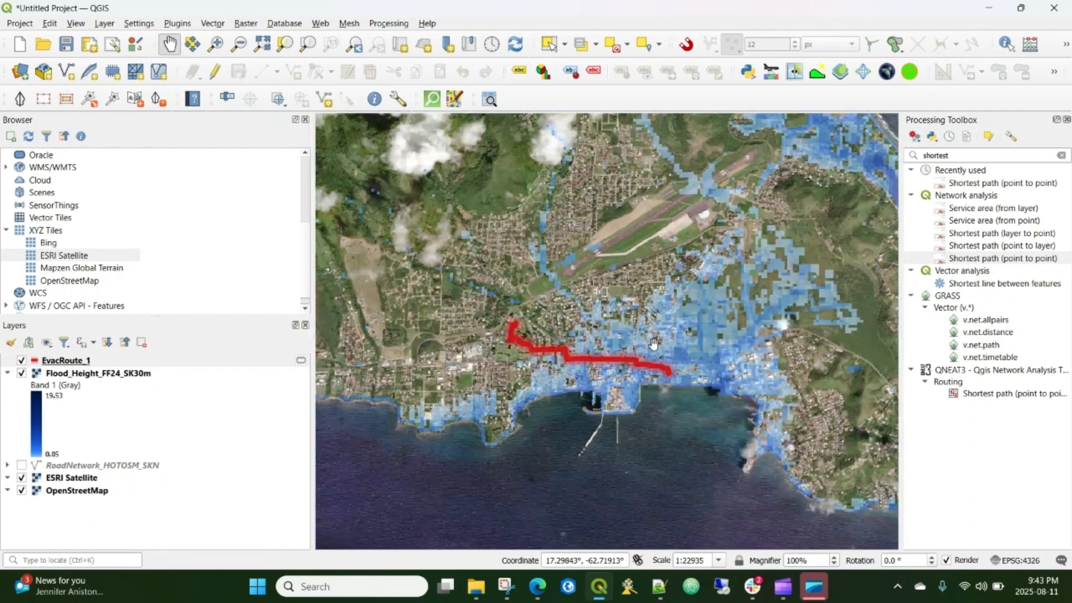
drag(654, 342, 609, 354)
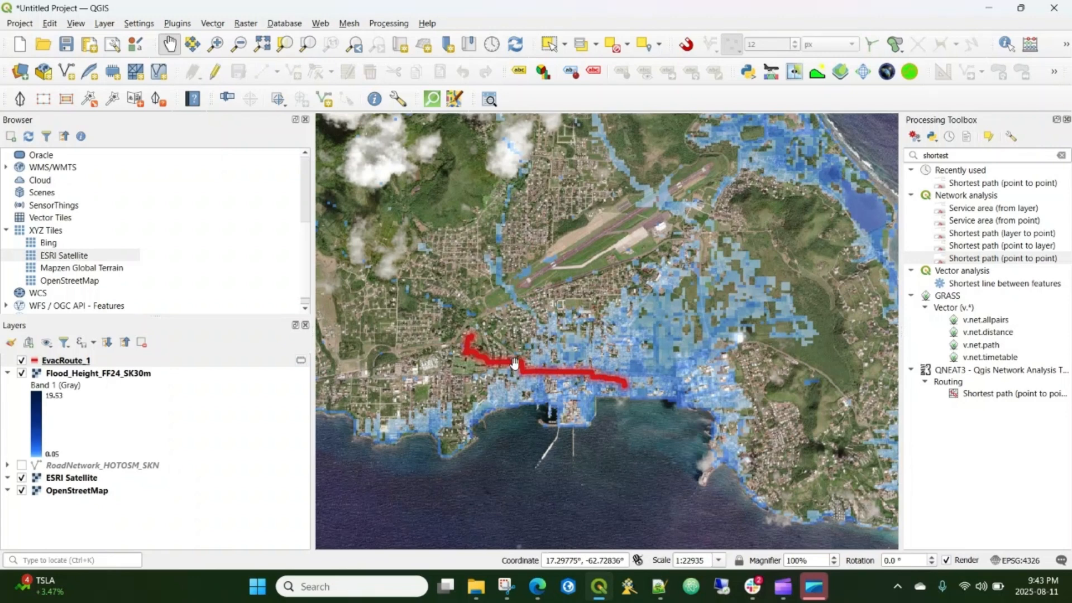
scroll(508, 328, up, 1)
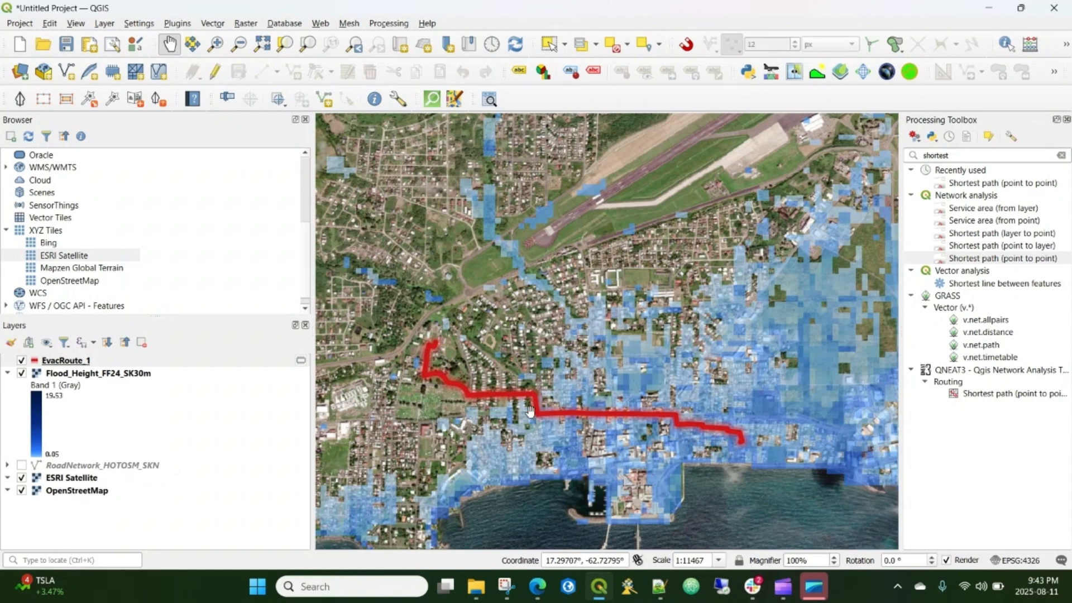
click(62, 364)
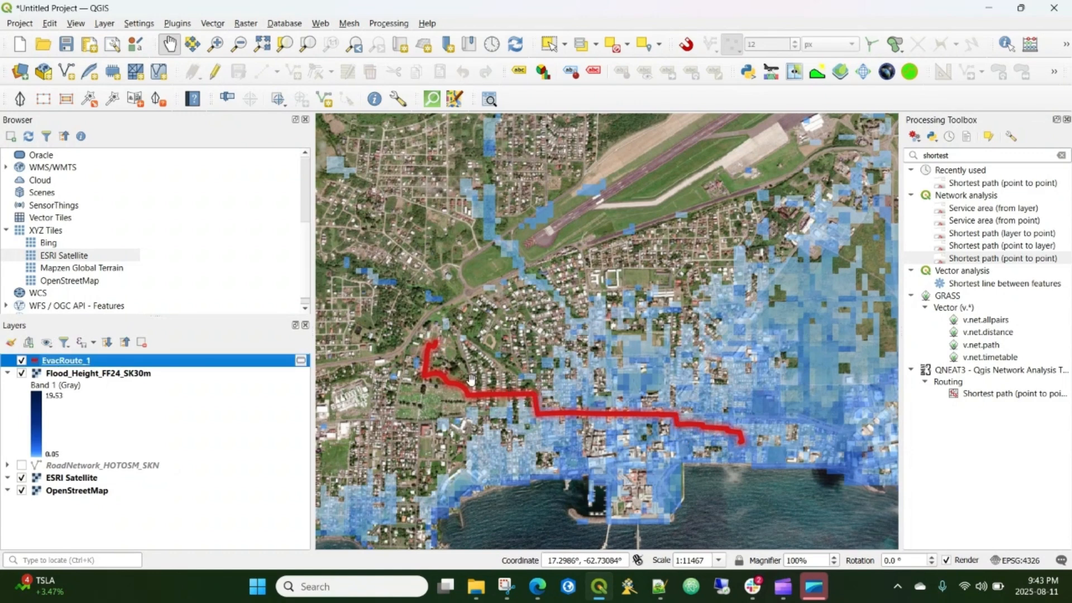
Step: Hide the ESRI Satellite layer so the evacuation route lies over the OpenStreetMap streets, and inspect its flooded eastern end
click(22, 479)
scroll(475, 446, up, 1)
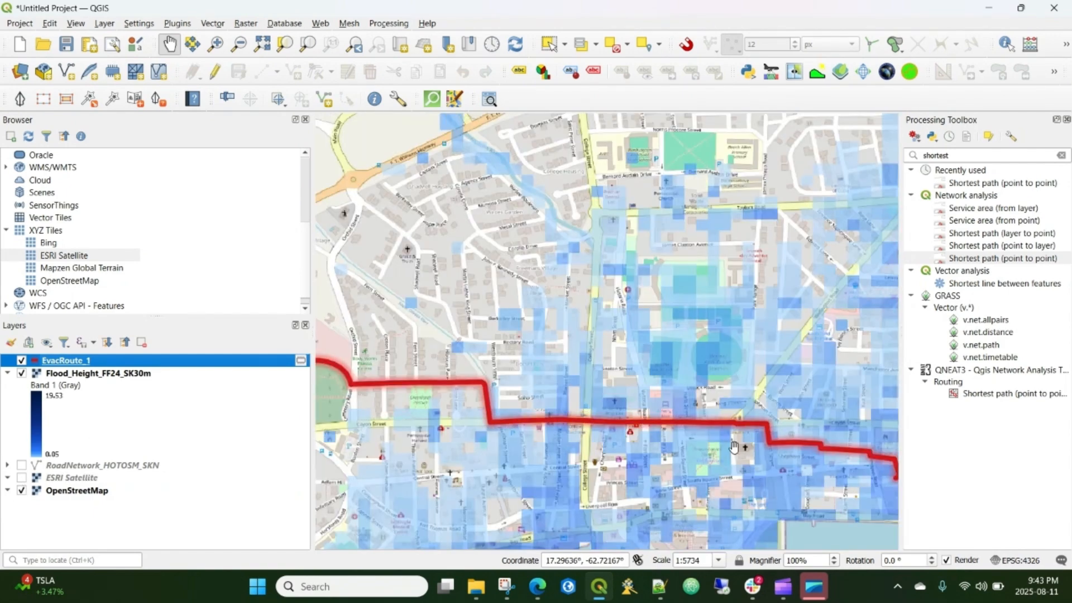
drag(826, 524, 694, 442)
scroll(479, 345, up, 1)
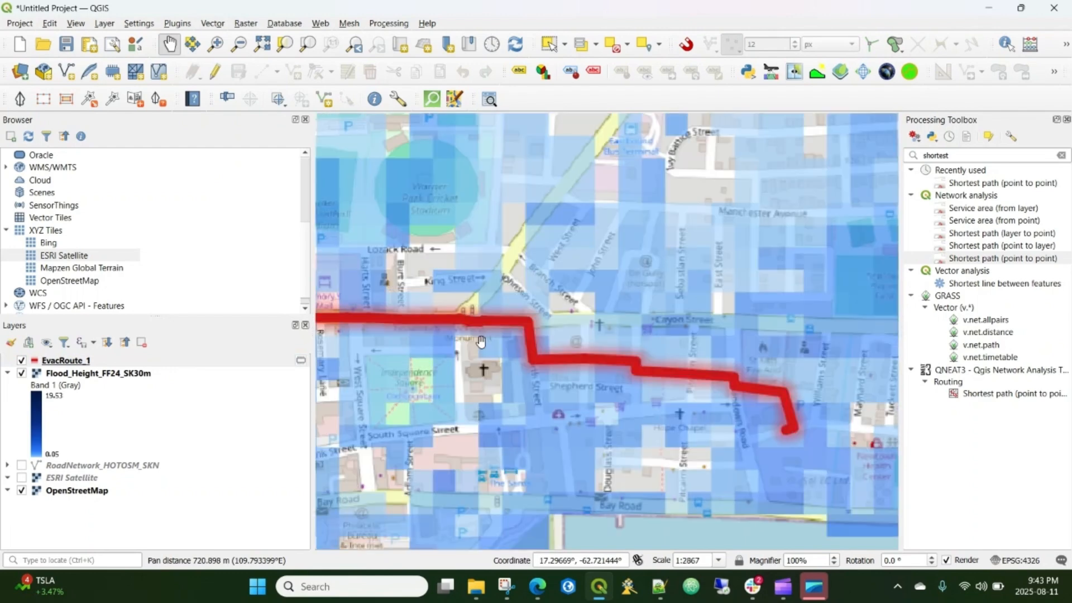
Step: Trace the evacuation route street by street between its eastern start and Greenlands, checking it against the flood height cells
drag(497, 334, 786, 386)
drag(415, 416, 756, 434)
drag(621, 416, 433, 382)
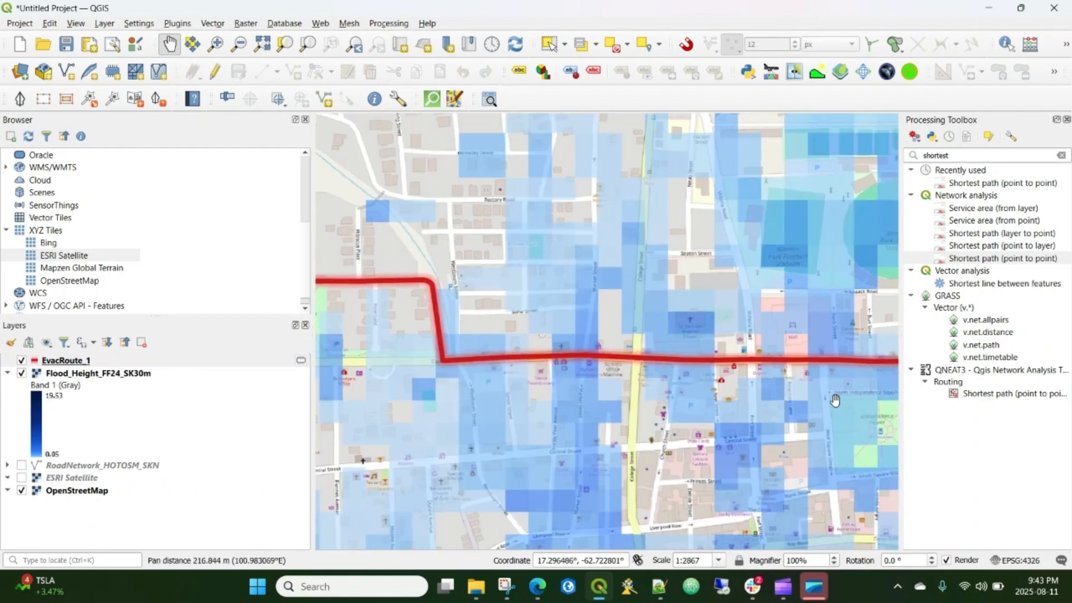
drag(835, 401, 636, 387)
drag(383, 348, 742, 386)
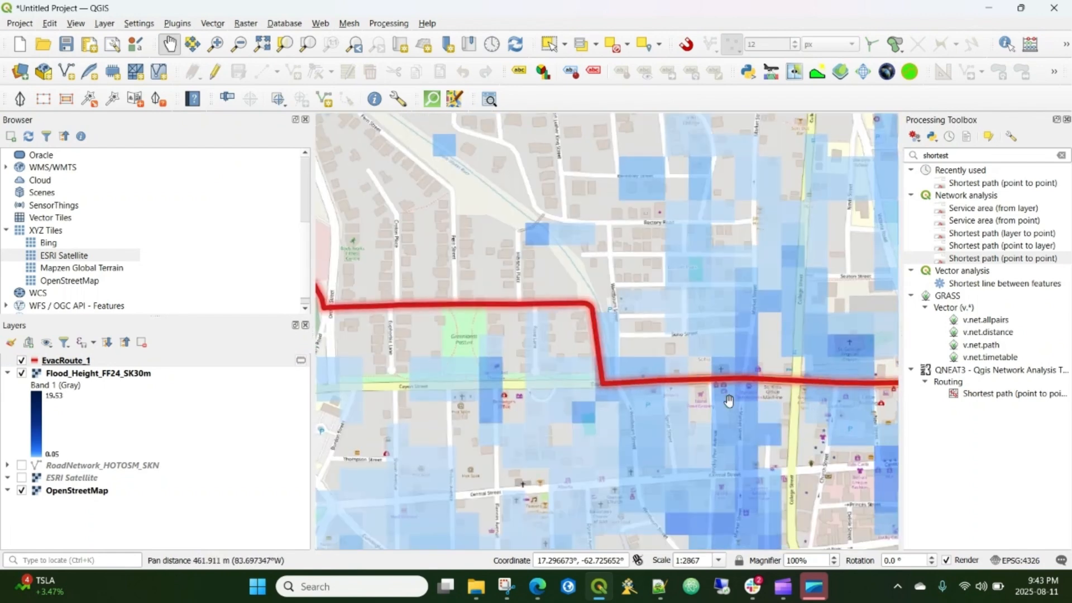
drag(435, 320, 473, 368)
drag(706, 447, 526, 389)
drag(706, 403, 548, 377)
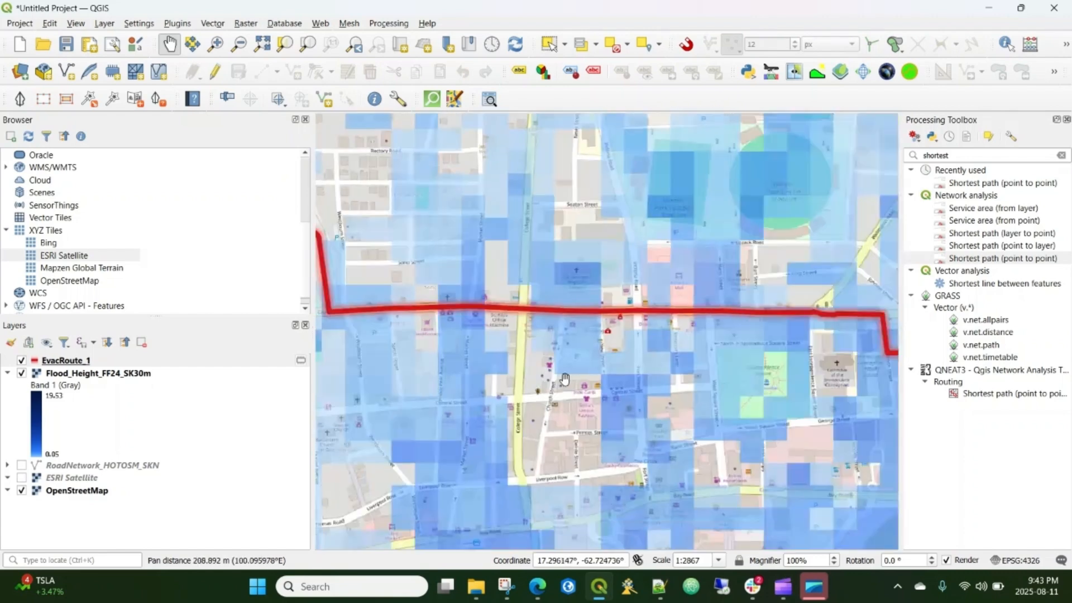
drag(641, 374, 453, 386)
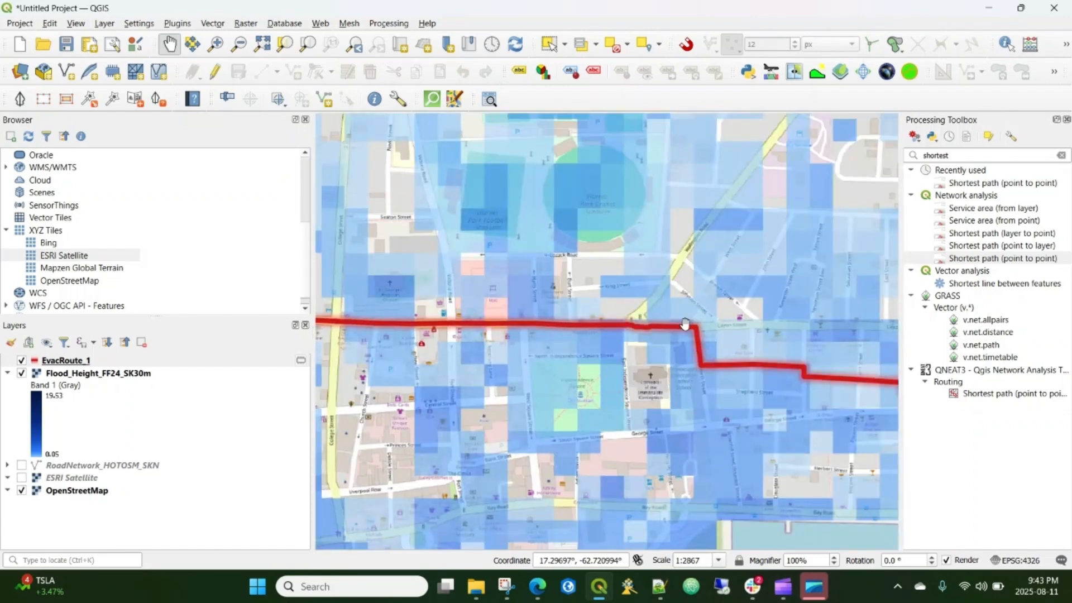
drag(614, 342, 759, 349)
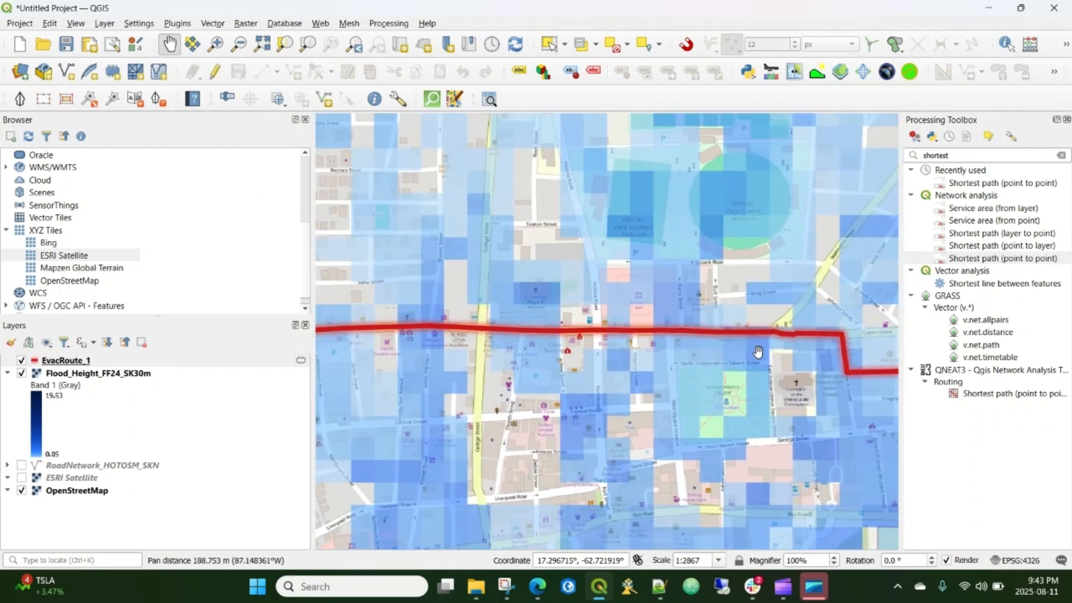
drag(345, 332, 637, 352)
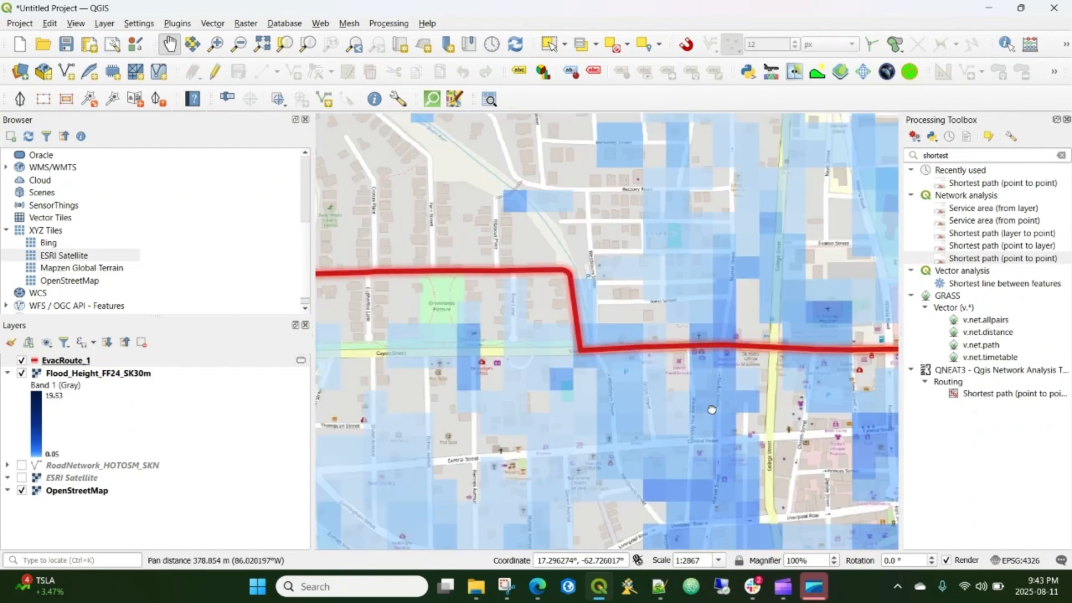
Step: Examine closely where the evacuation route turns off Cayon Street, and follow it past Springfield Cemetery to its inland end
scroll(662, 349, up, 1)
drag(717, 359, 570, 375)
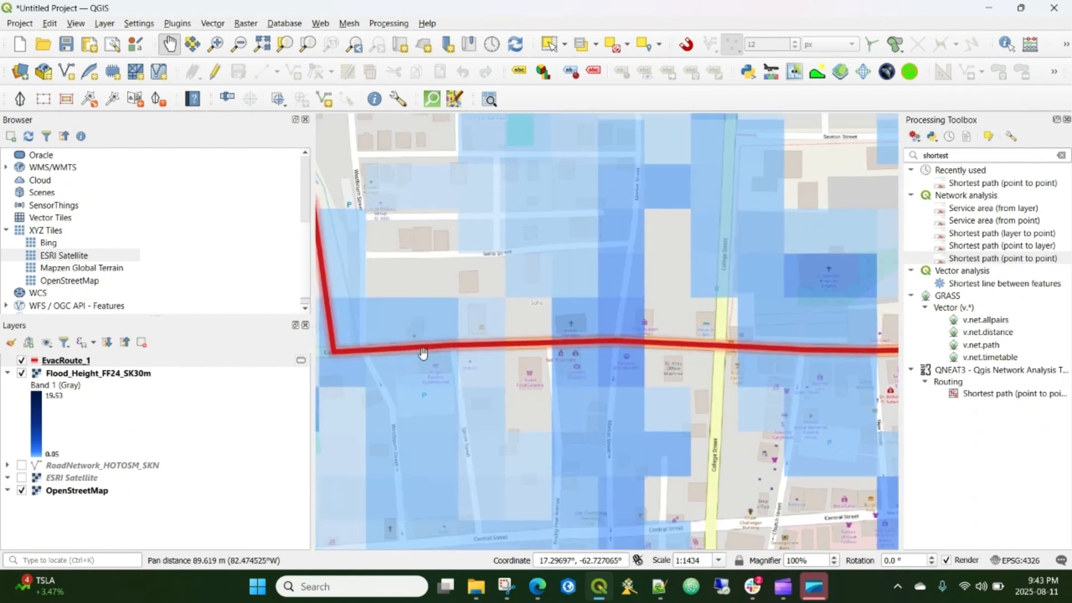
drag(428, 359, 560, 394)
drag(469, 355, 573, 429)
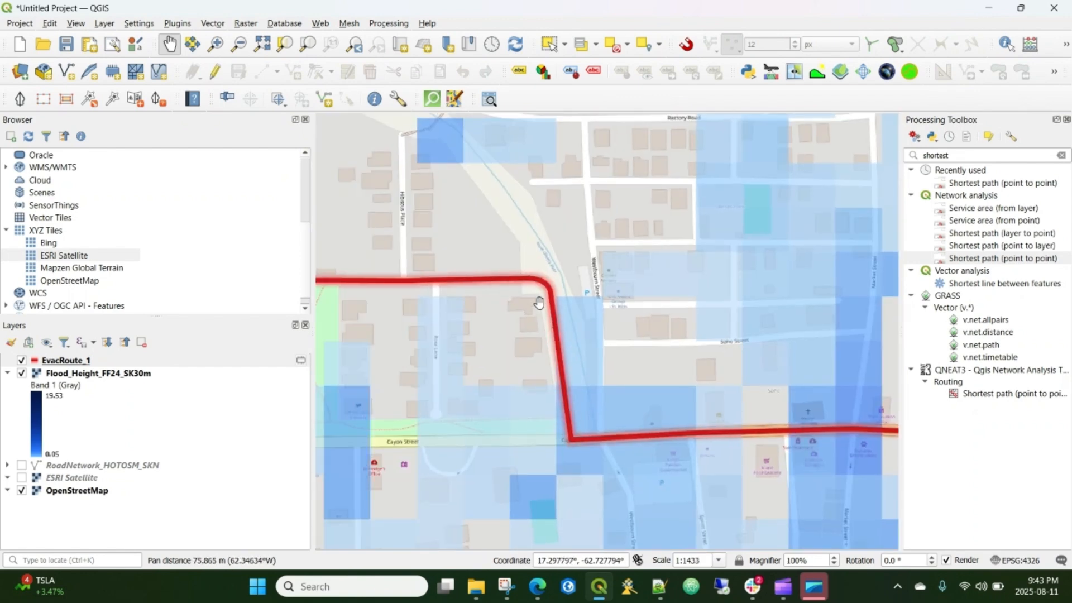
scroll(561, 368, down, 1)
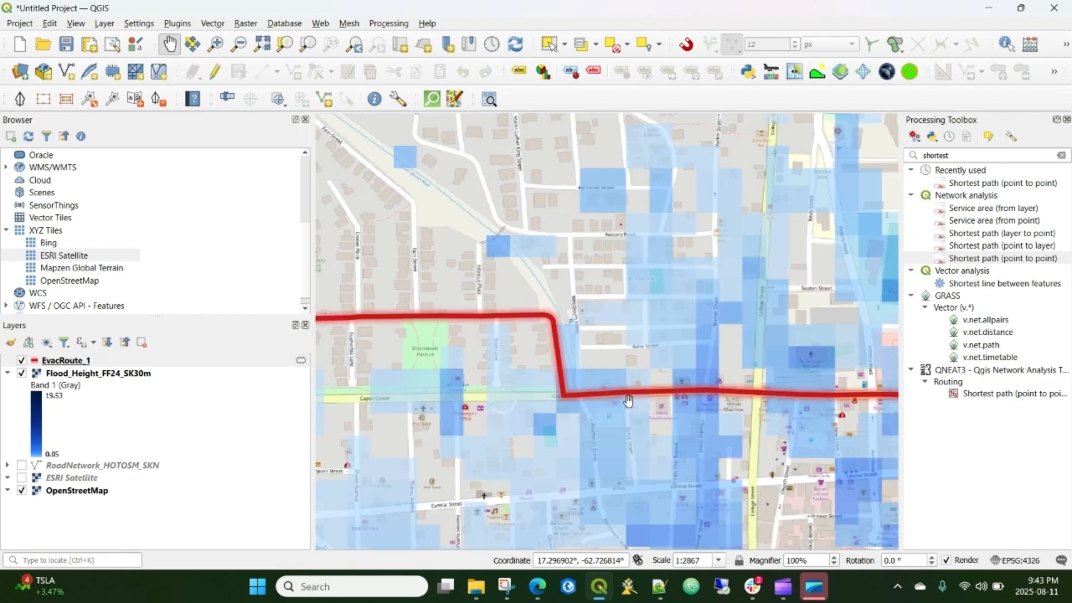
drag(498, 346, 661, 416)
drag(536, 418, 645, 427)
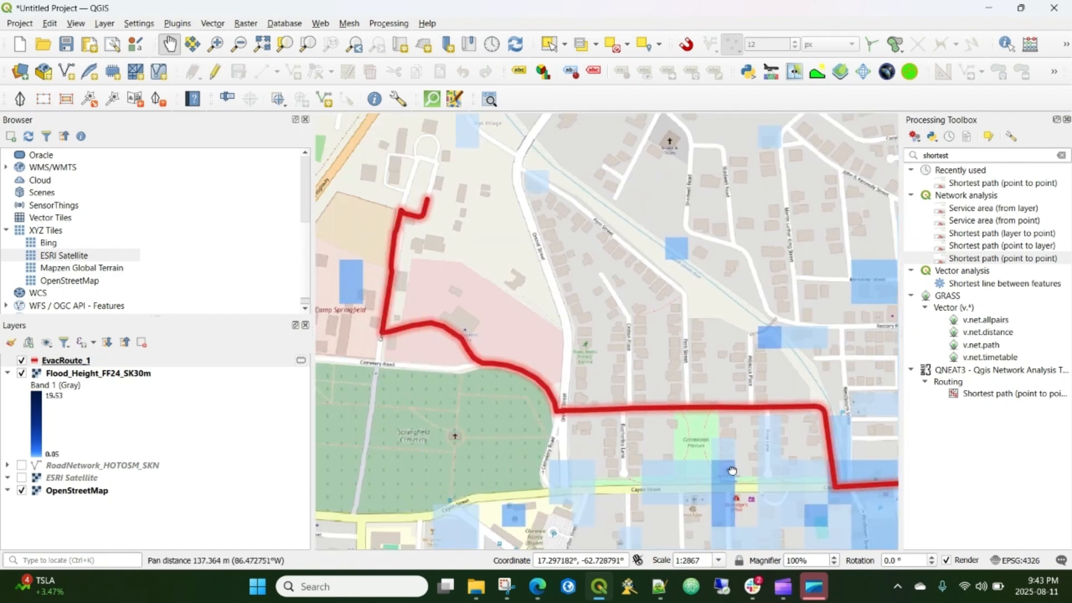
drag(731, 469, 399, 349)
Step: Compare the full evacuation route with the flood extent across the town, from the inland end to the waterfront
scroll(489, 374, down, 1)
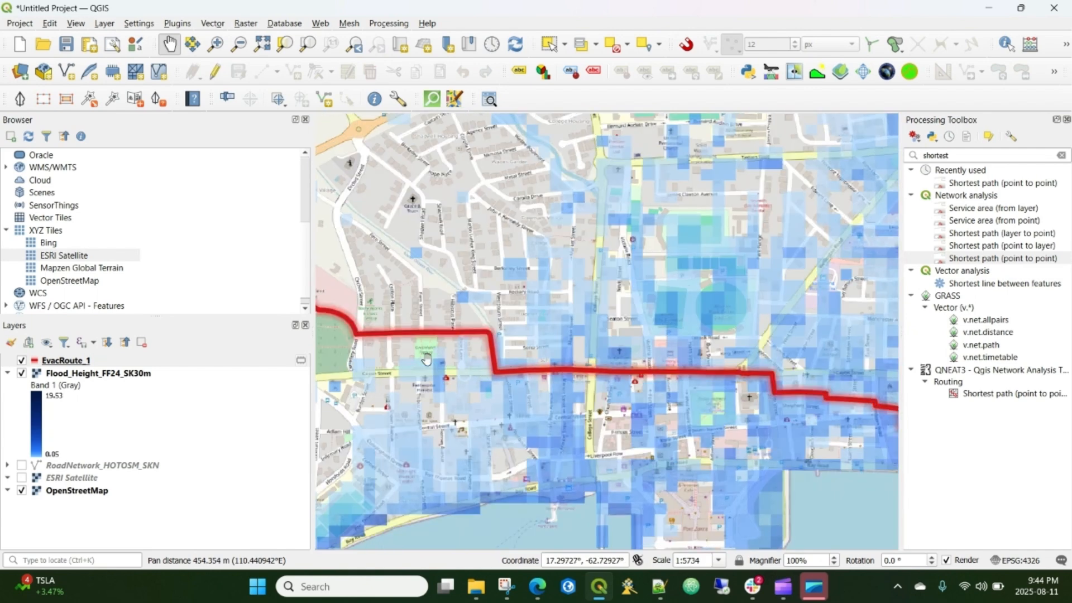
drag(320, 319, 516, 395)
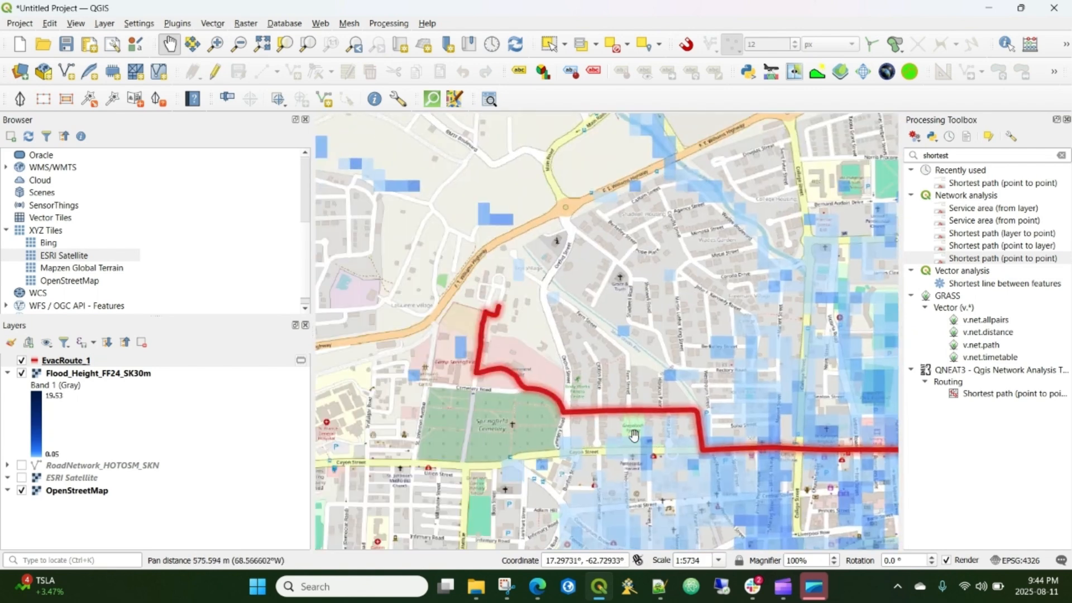
drag(722, 424, 422, 337)
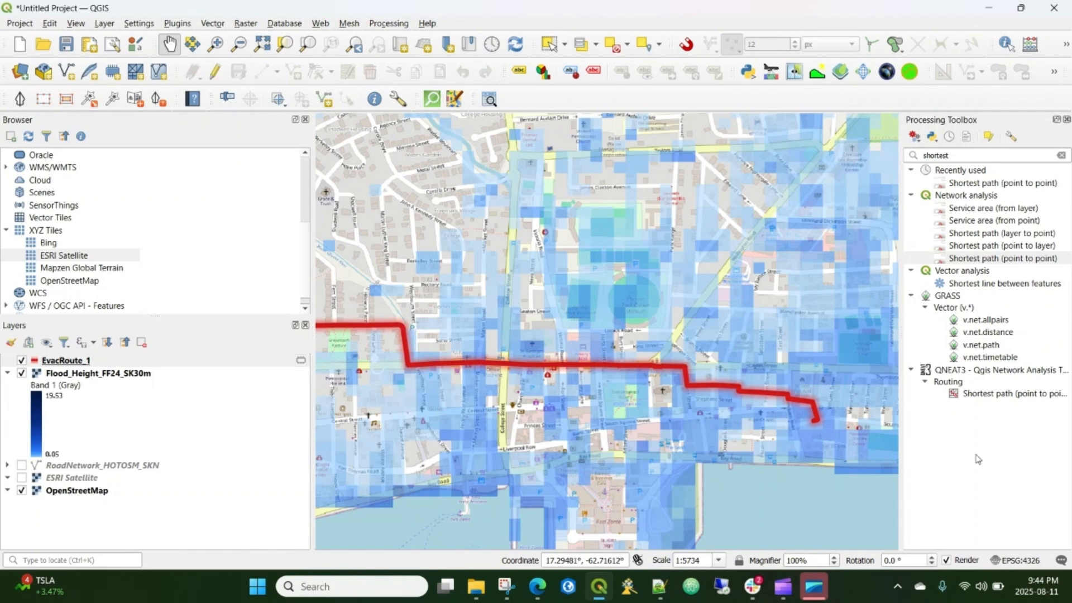
scroll(675, 335, down, 1)
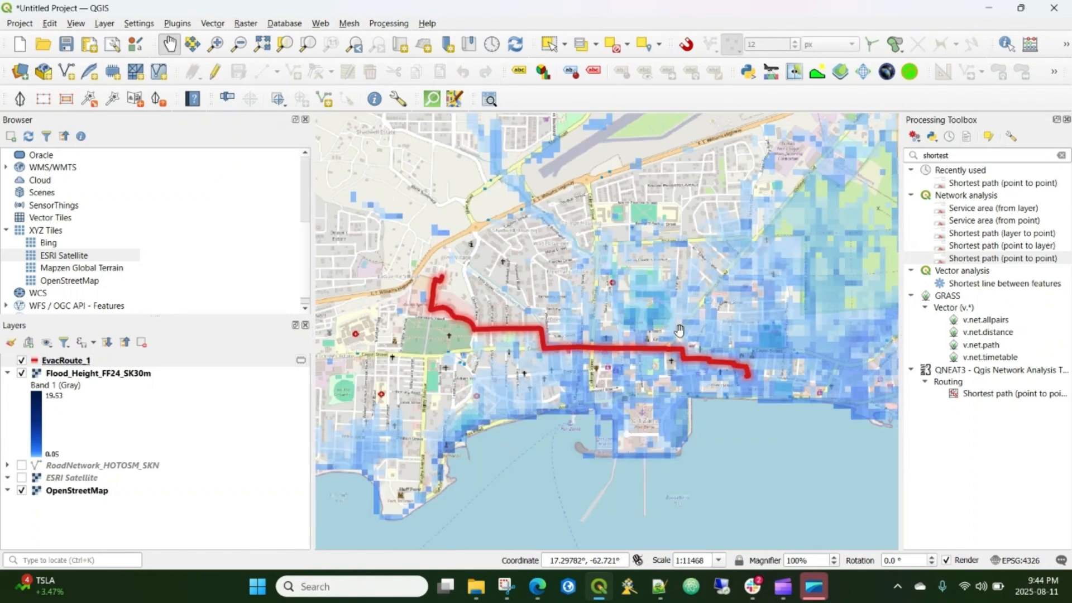
drag(667, 316, 547, 353)
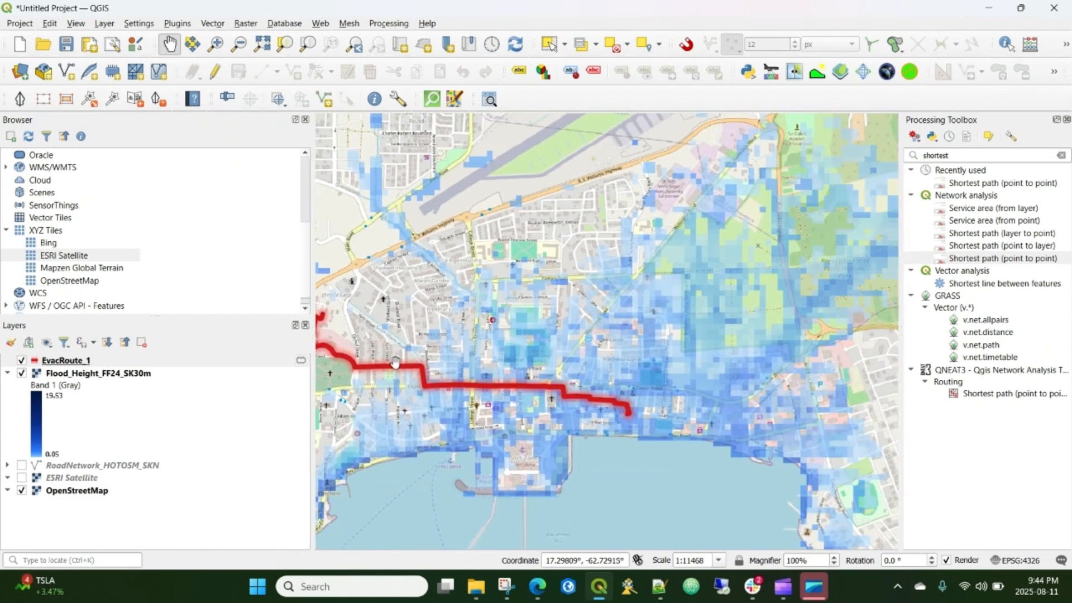
drag(395, 362, 533, 364)
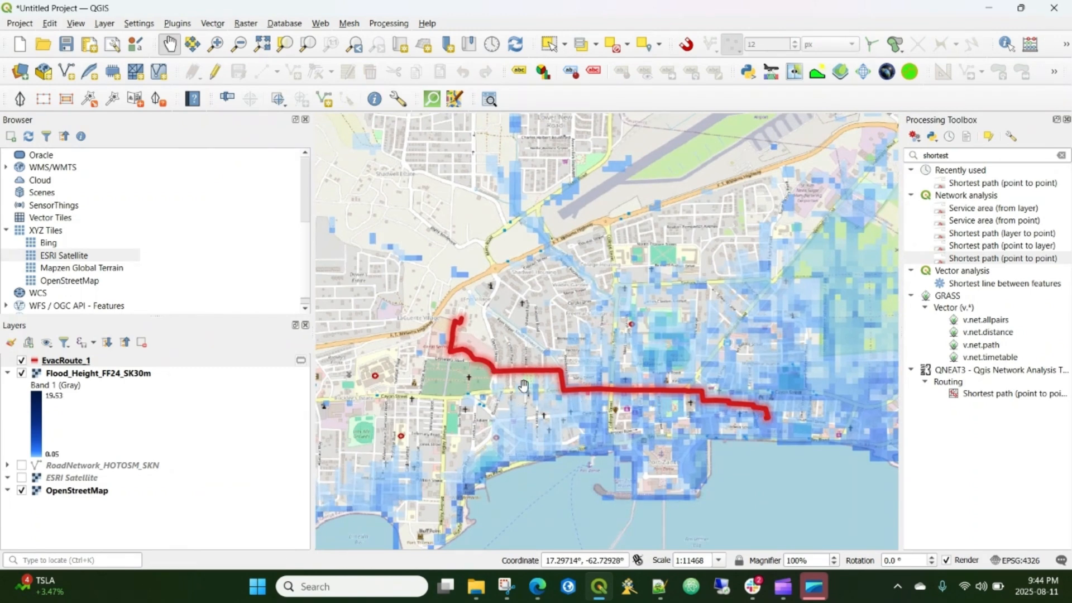
drag(870, 376, 747, 365)
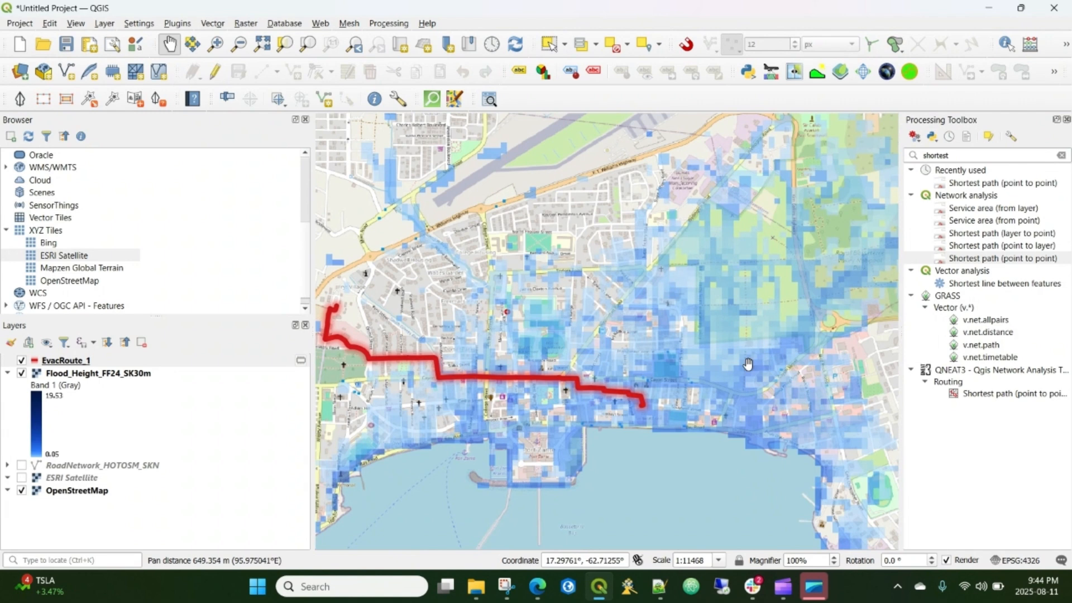
scroll(578, 344, down, 1)
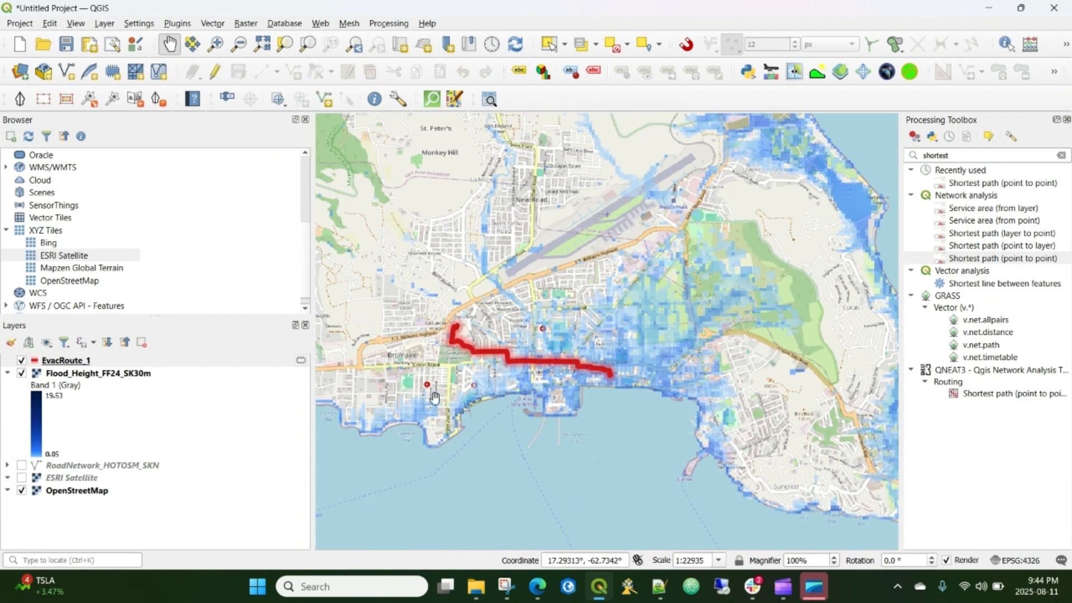
Step: Review the flood extent around the town and southeast coast, and select the road network, flood height and EvacRoute_1 layers in turn
drag(733, 412, 550, 310)
drag(445, 273, 538, 342)
drag(767, 477, 790, 448)
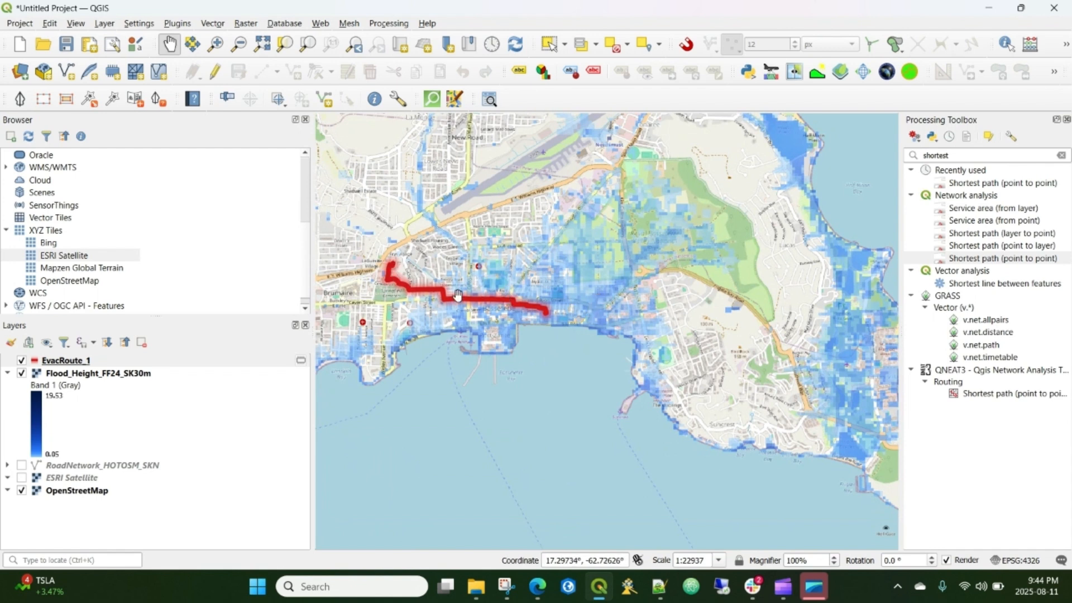
click(93, 467)
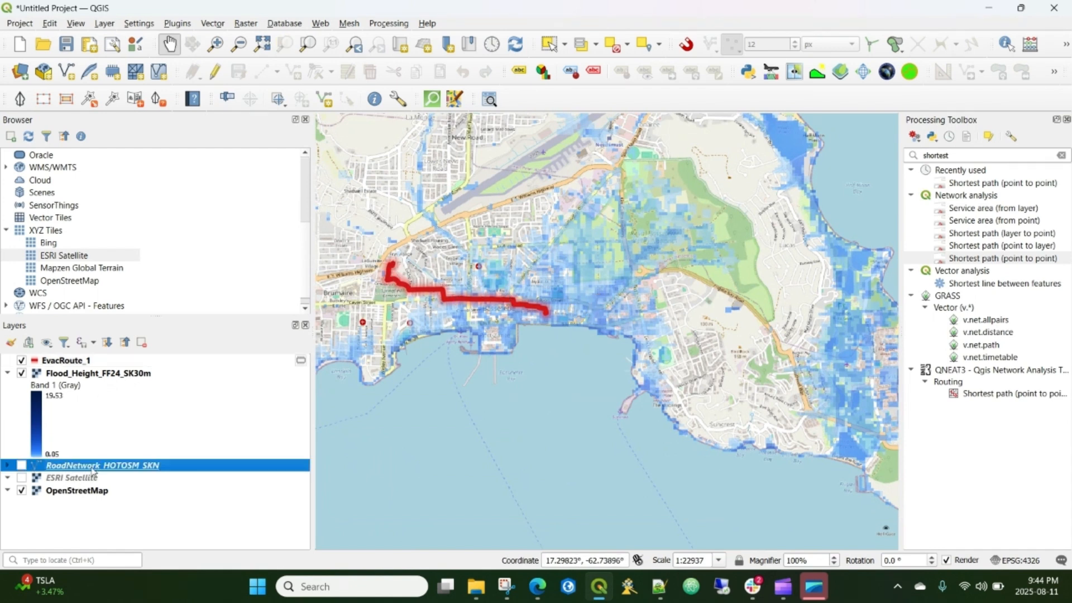
click(71, 374)
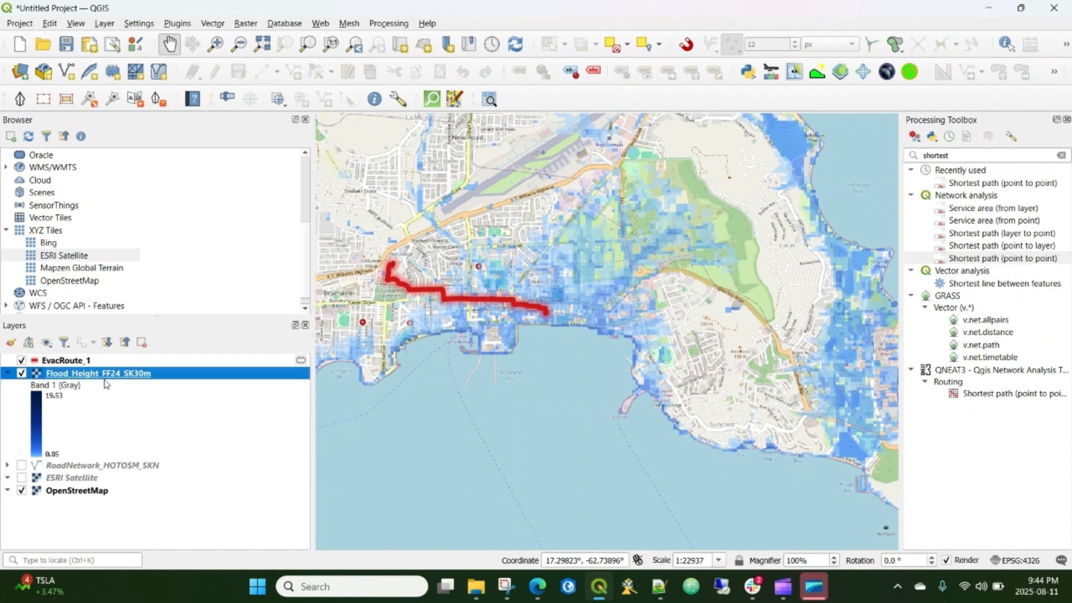
click(72, 361)
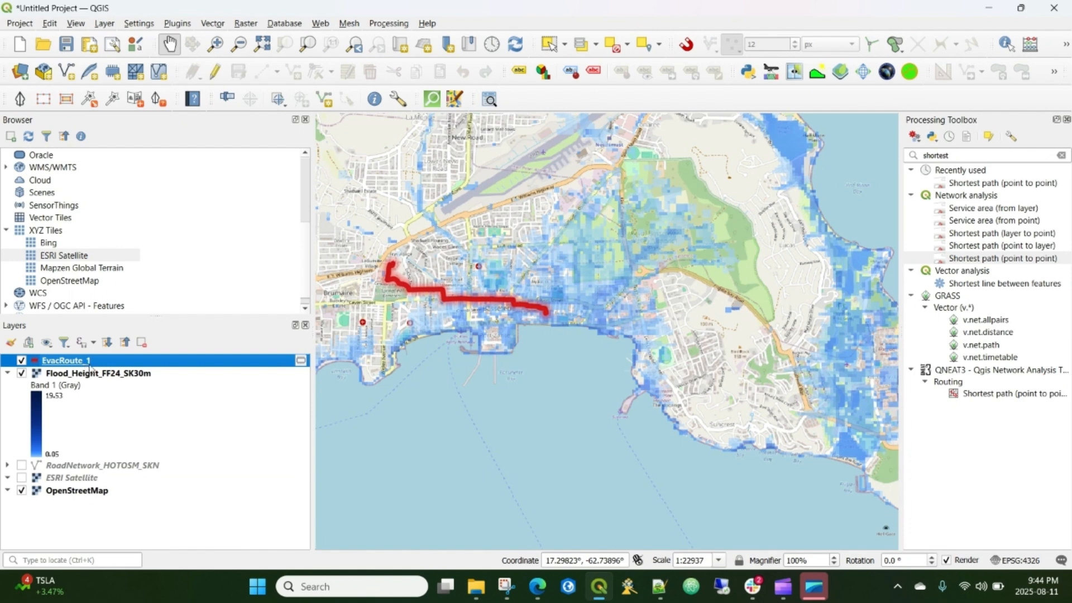
Step: Examine where the evacuation route lies relative to the flooding along the island's coasts and the southeast peninsula
drag(609, 315, 927, 443)
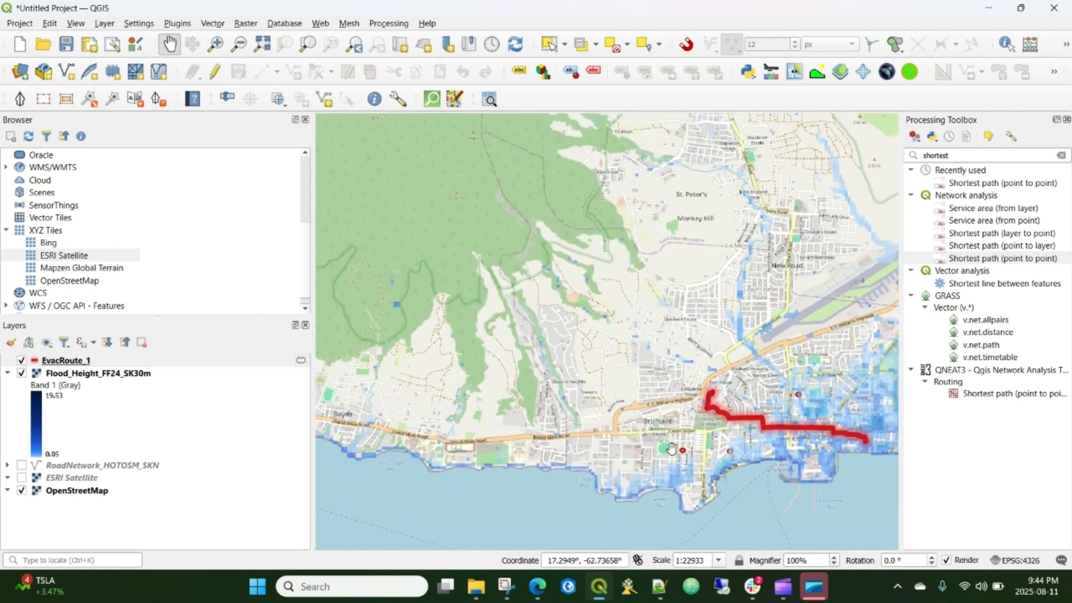
scroll(696, 409, down, 1)
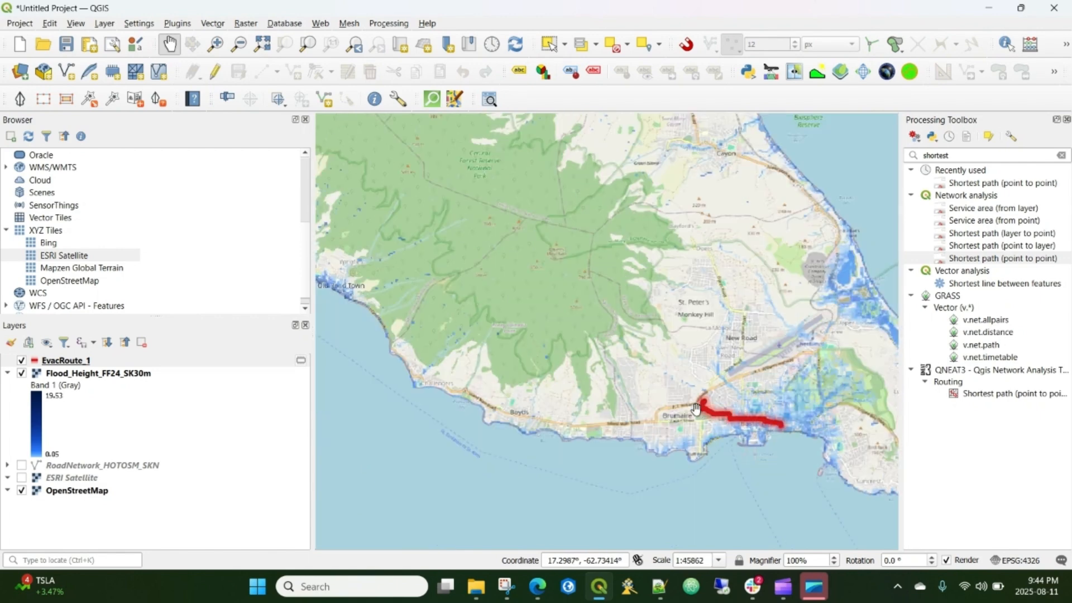
drag(505, 352, 781, 427)
drag(539, 239, 580, 297)
scroll(581, 297, down, 1)
drag(639, 358, 473, 336)
drag(678, 401, 621, 344)
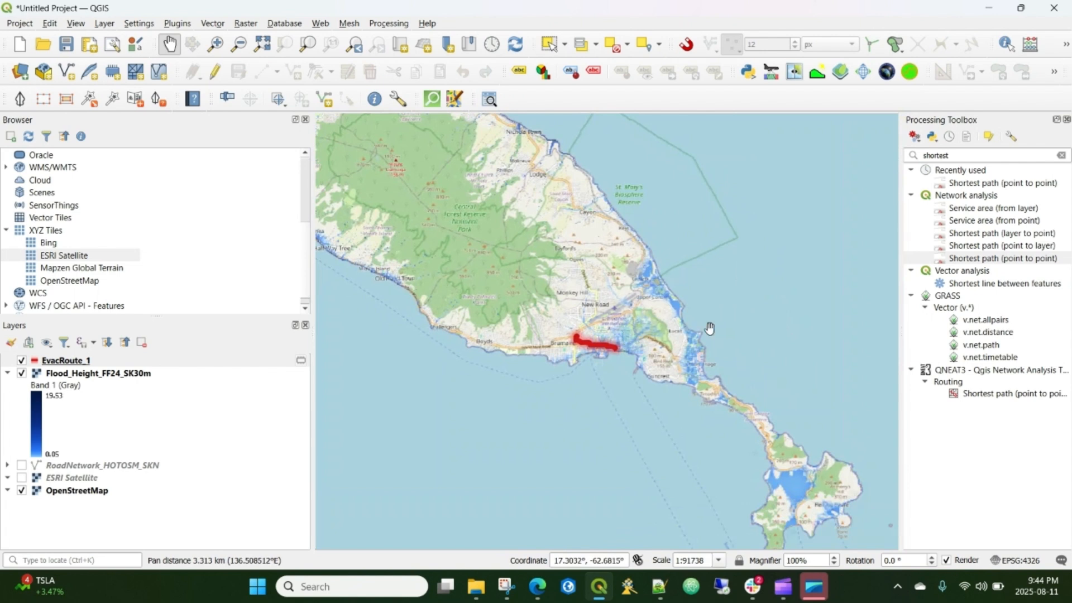